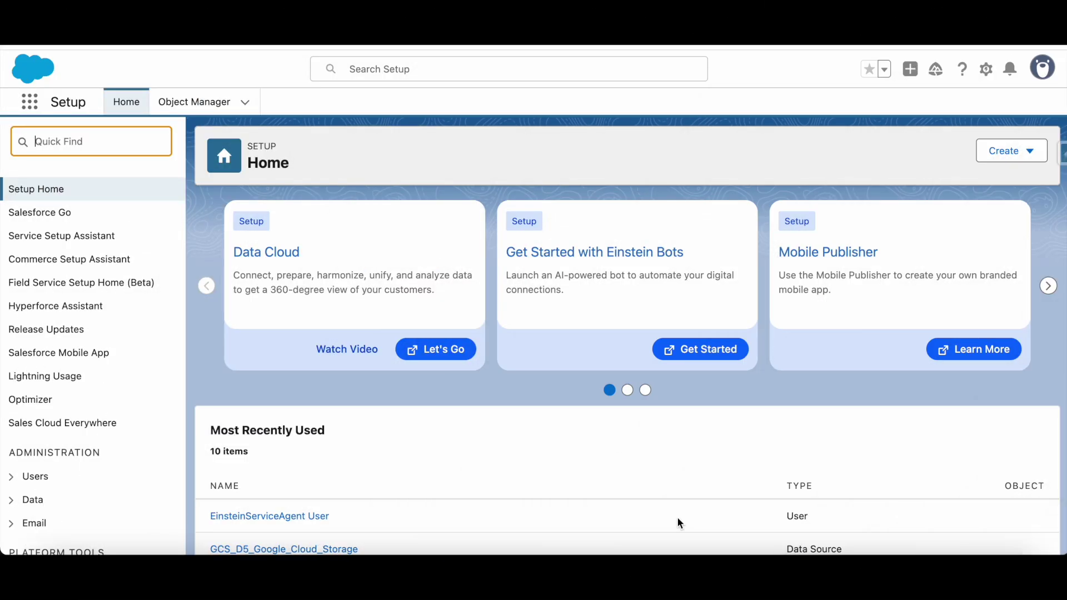
# Step: Start a new queue labelled 'Web Messaging Queue' from the Queues setup page
pyautogui.write('q')
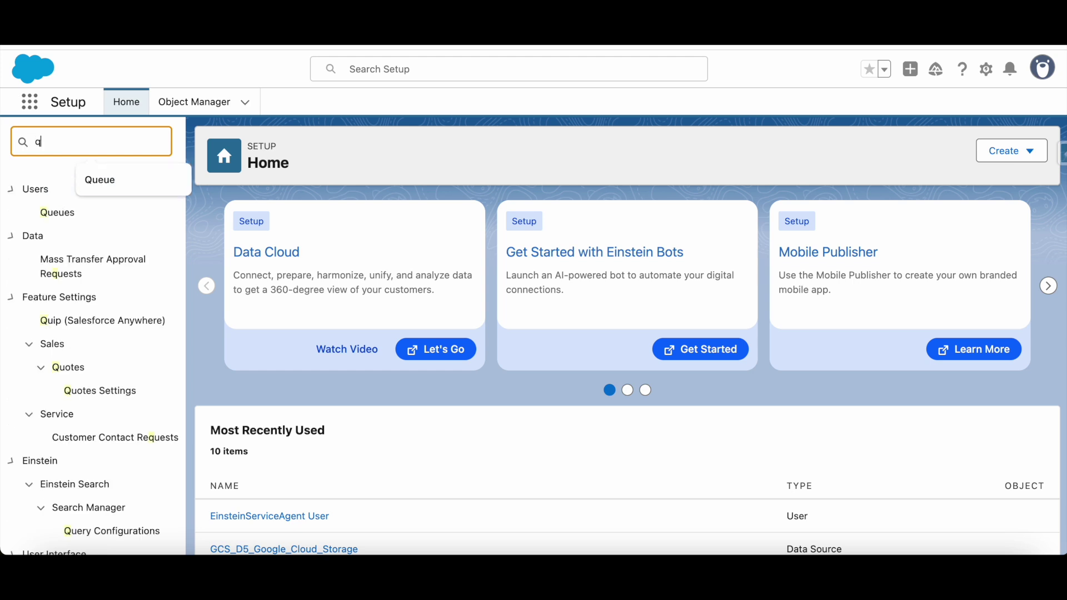
pyautogui.write('ueue')
pyautogui.click(61, 214)
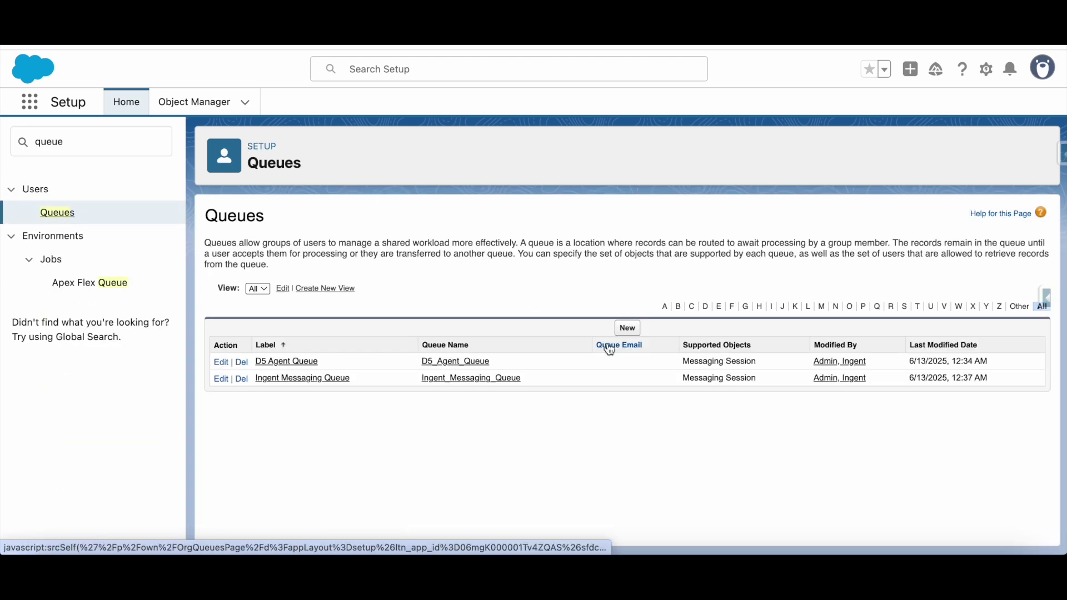
pyautogui.click(628, 329)
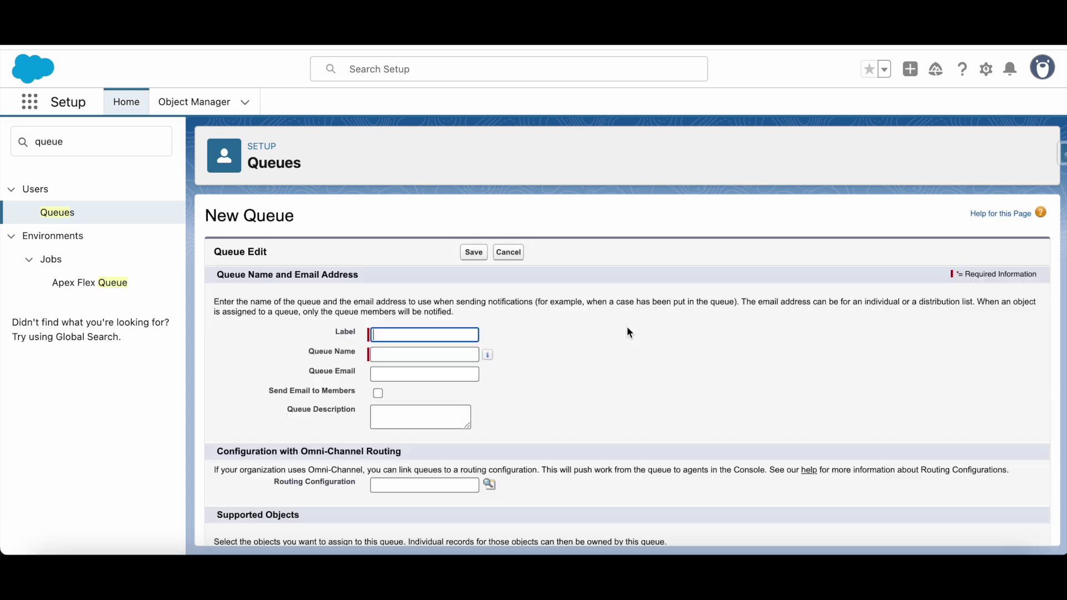
pyautogui.click(383, 333)
pyautogui.write('Web')
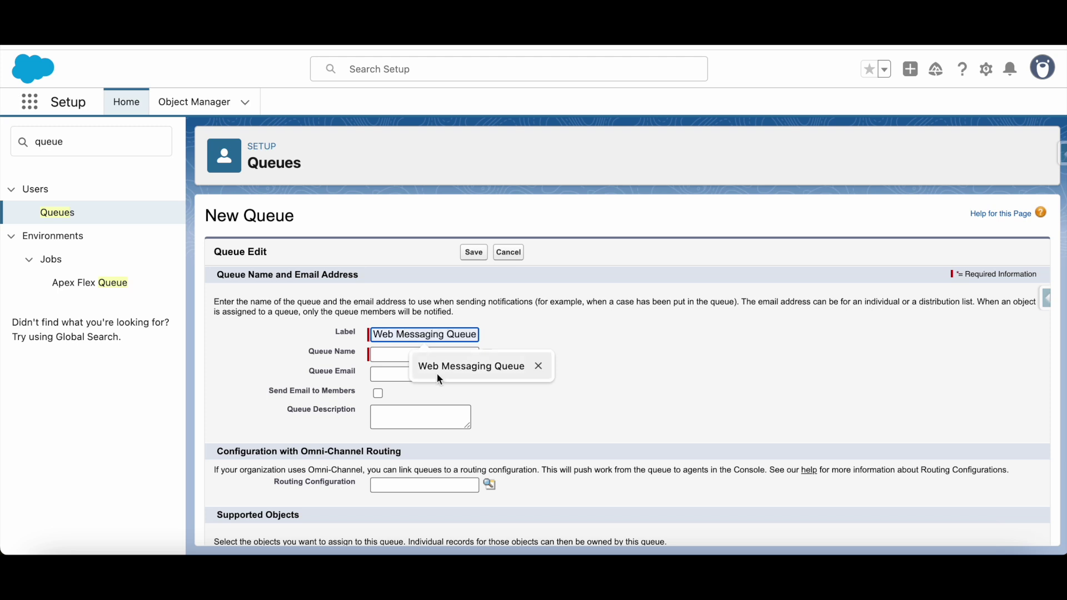
pyautogui.write(' Mess')
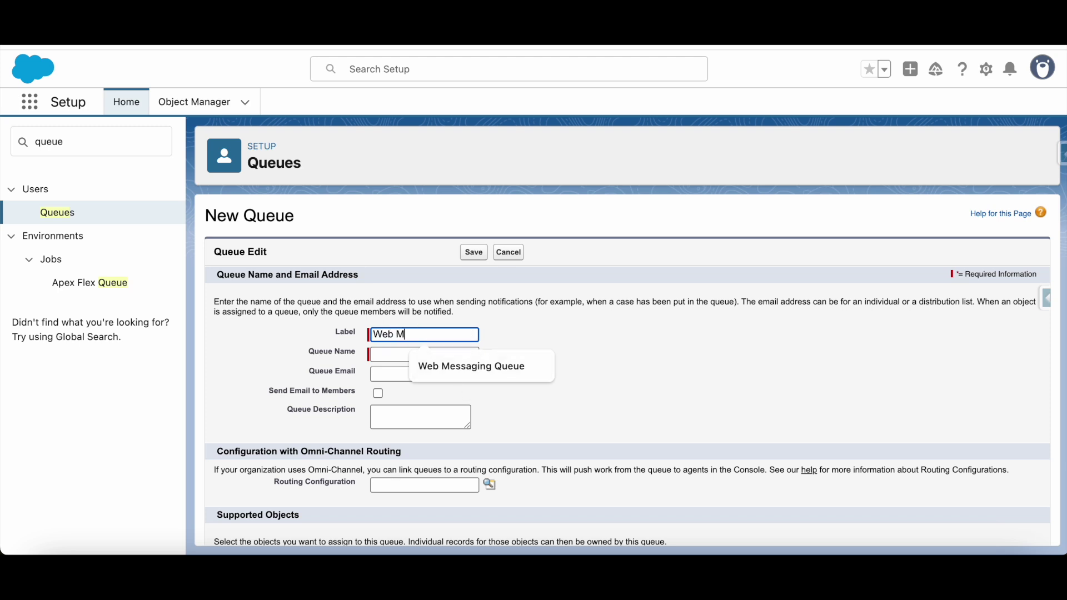
pyautogui.click(481, 364)
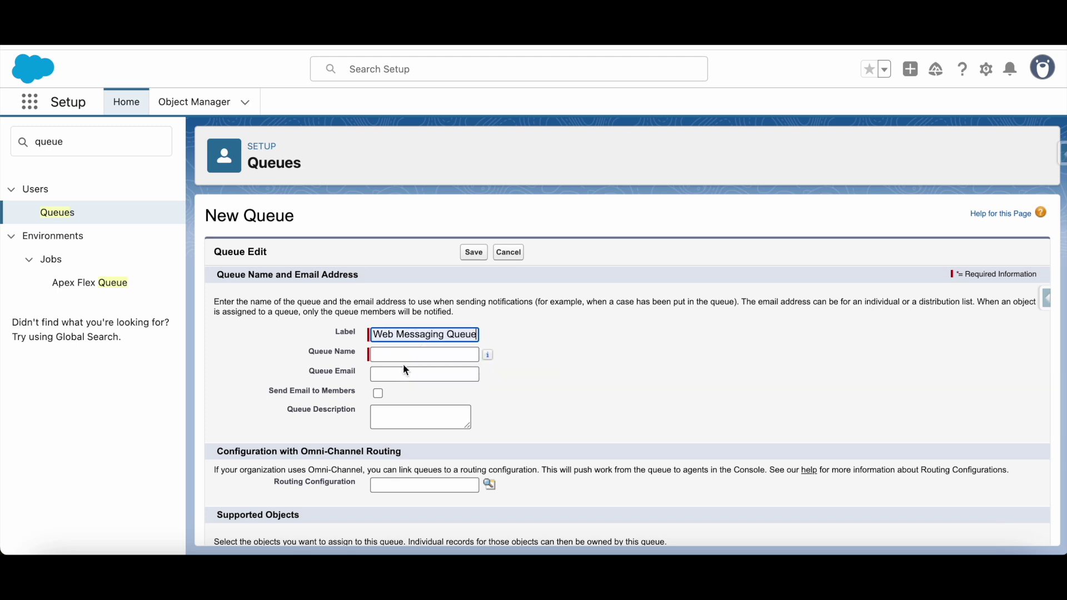
pyautogui.click(386, 354)
# Step: Add Messaging Session to the queue's supported objects
pyautogui.scroll(-1, 385, 396)
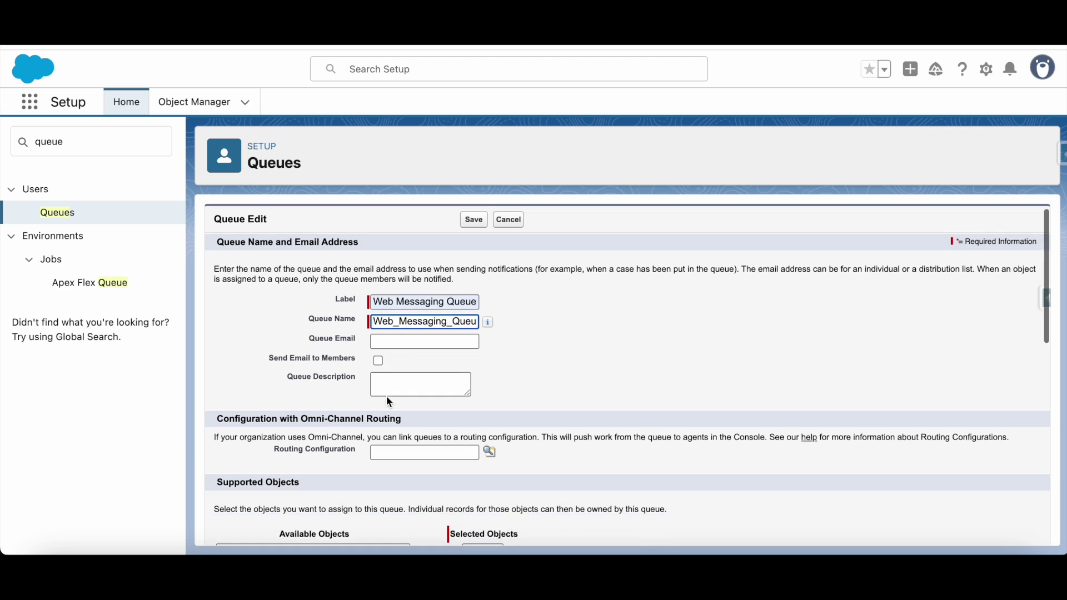
pyautogui.scroll(-3, 398, 365)
pyautogui.scroll(-2, 398, 365)
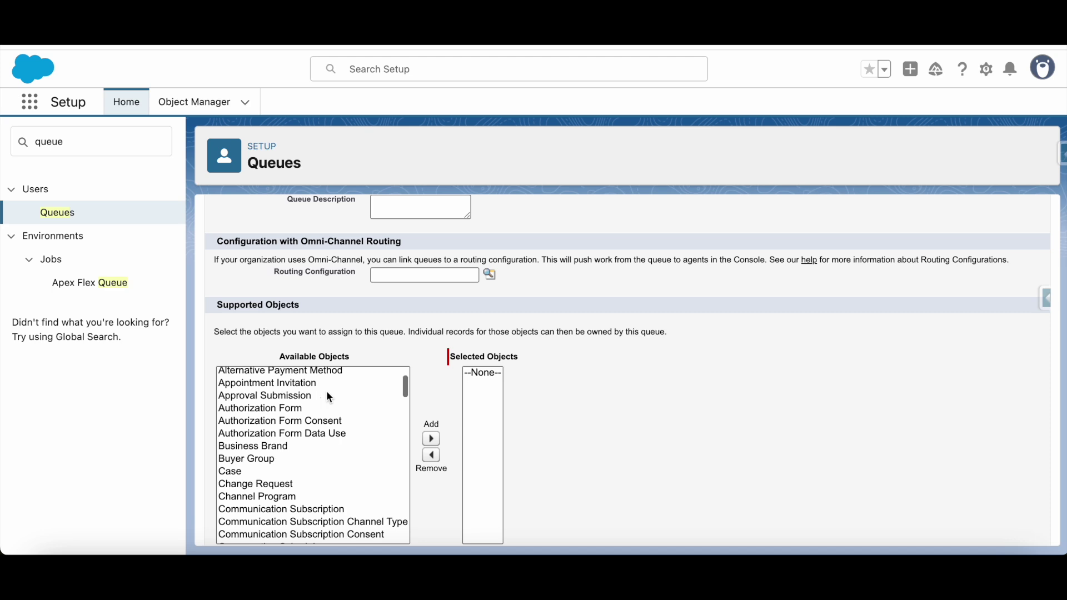
pyautogui.scroll(-2, 332, 393)
pyautogui.scroll(-5, 316, 455)
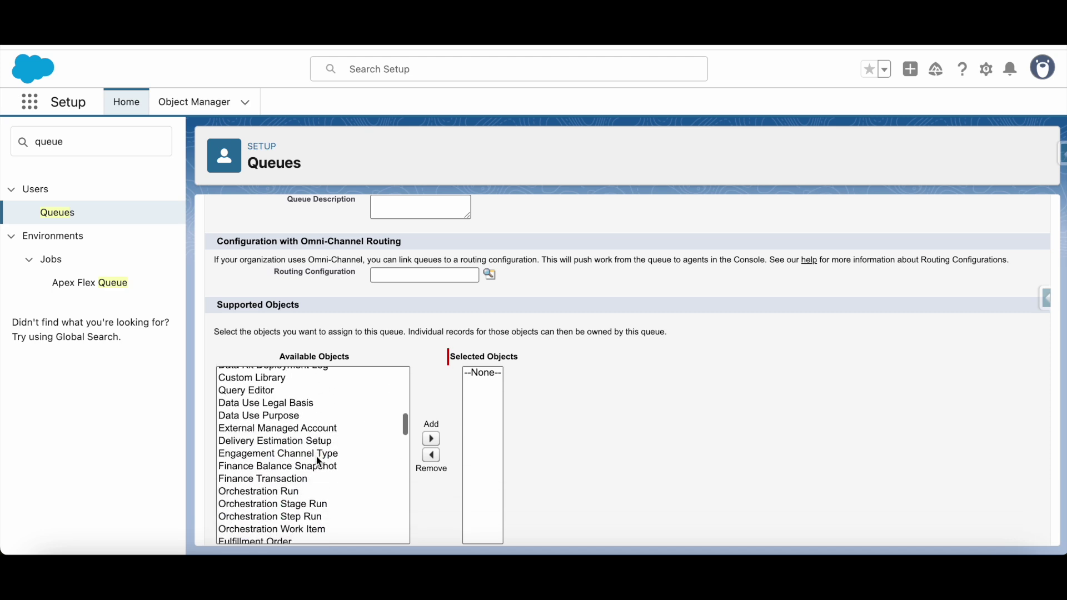
pyautogui.scroll(-8, 316, 456)
pyautogui.scroll(-2, 316, 455)
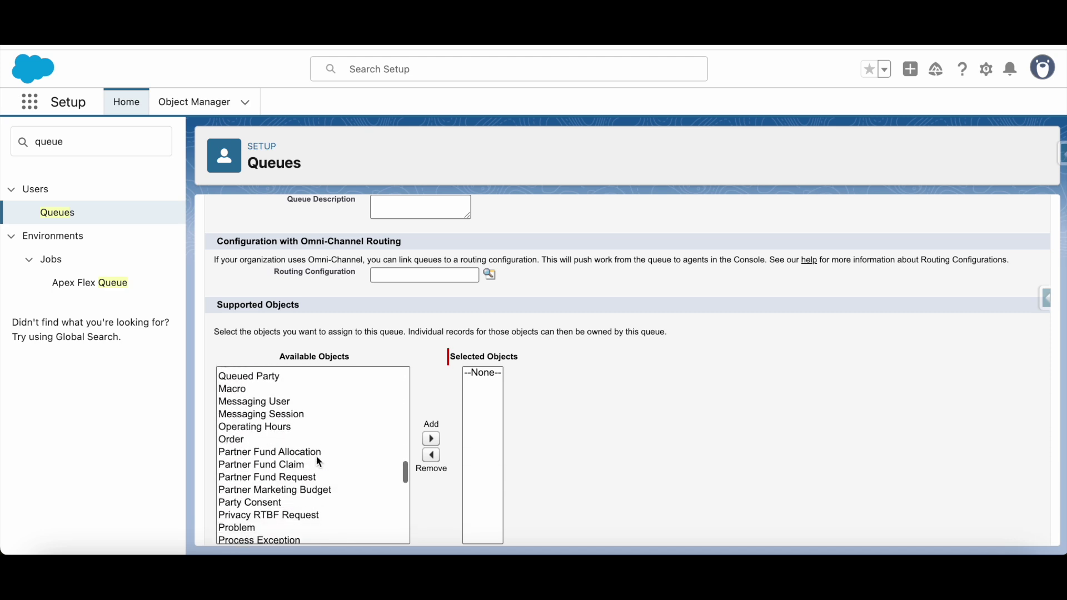
pyautogui.click(294, 415)
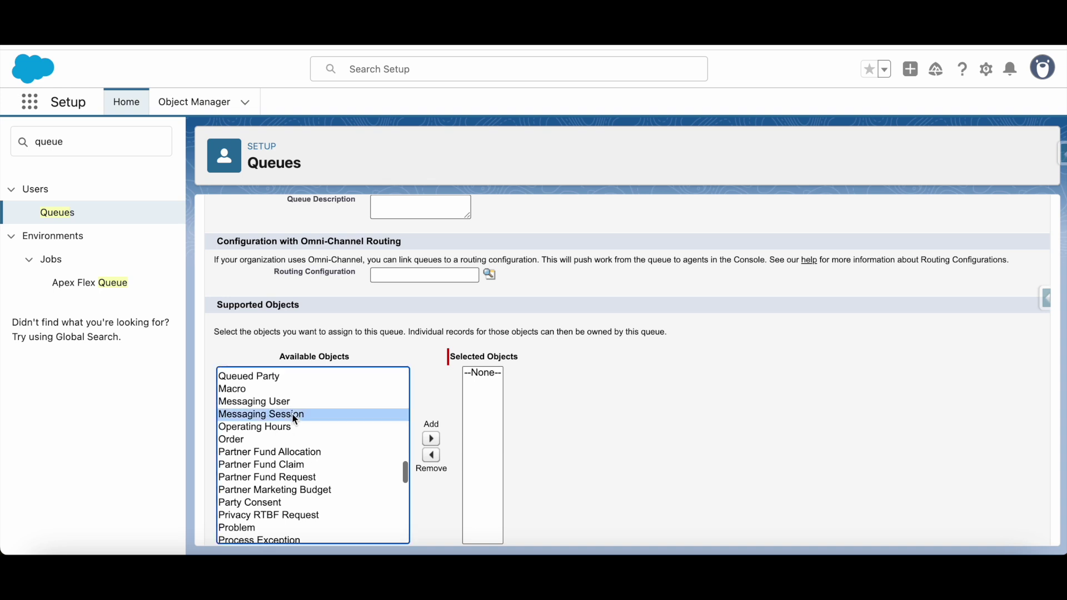
pyautogui.click(431, 439)
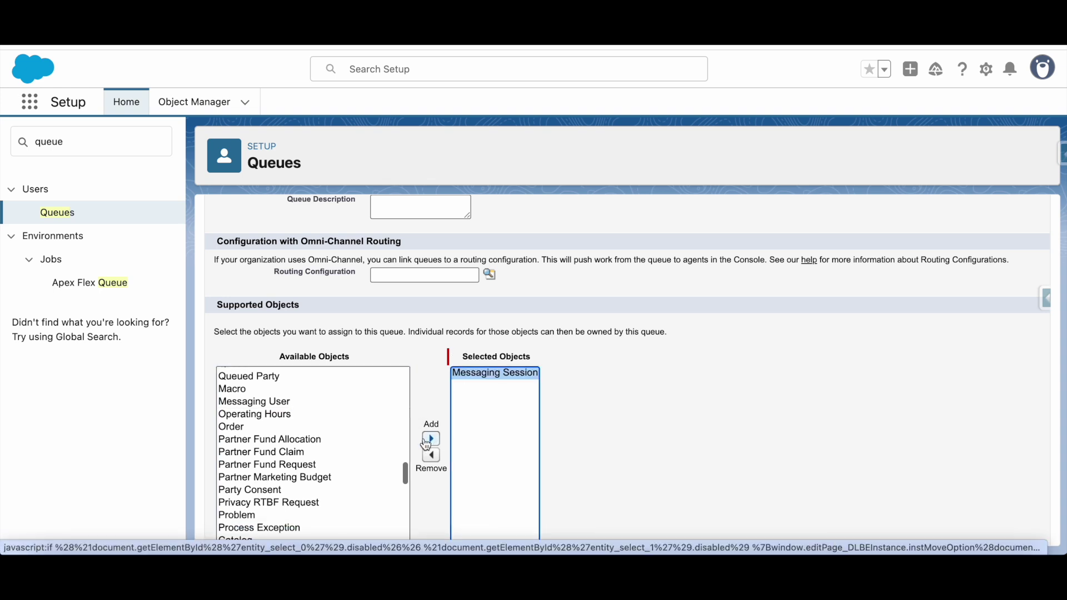
# Step: Add the agent user as a queue member and save the queue
pyautogui.scroll(-6, 634, 422)
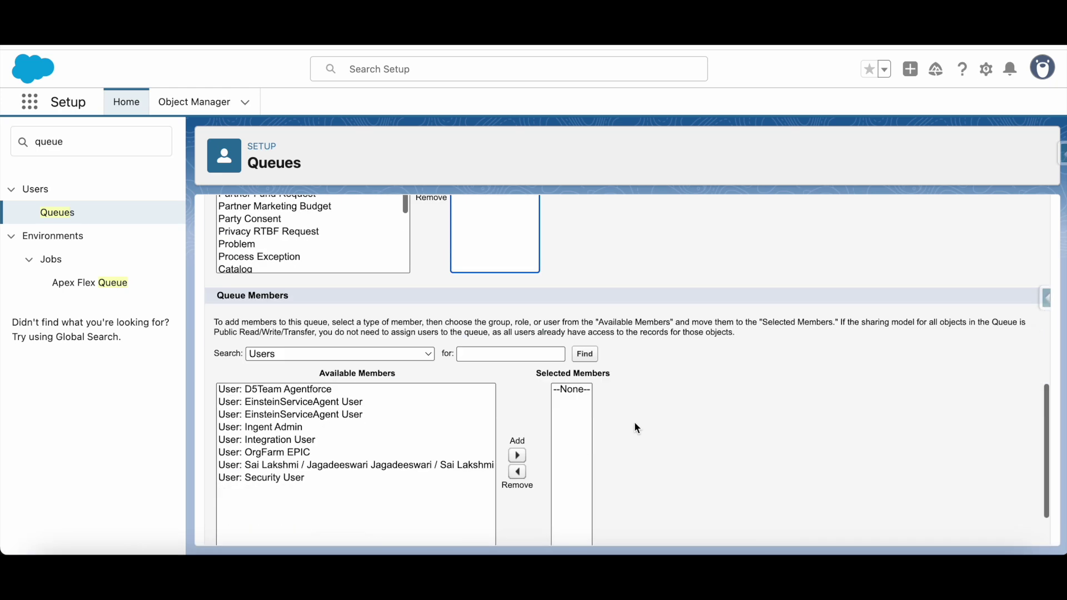
pyautogui.click(294, 325)
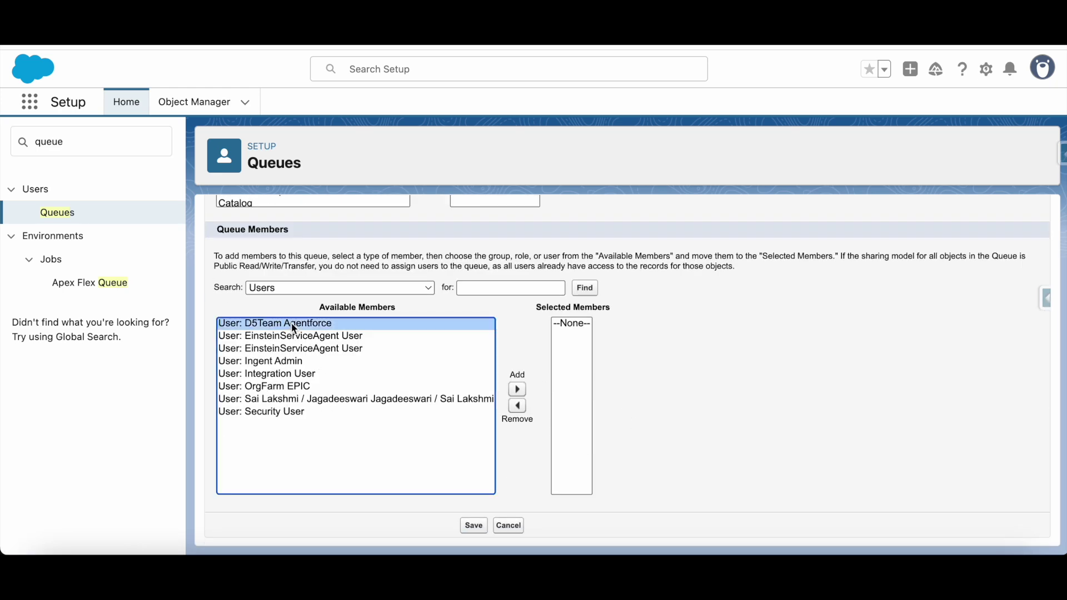
pyautogui.click(517, 390)
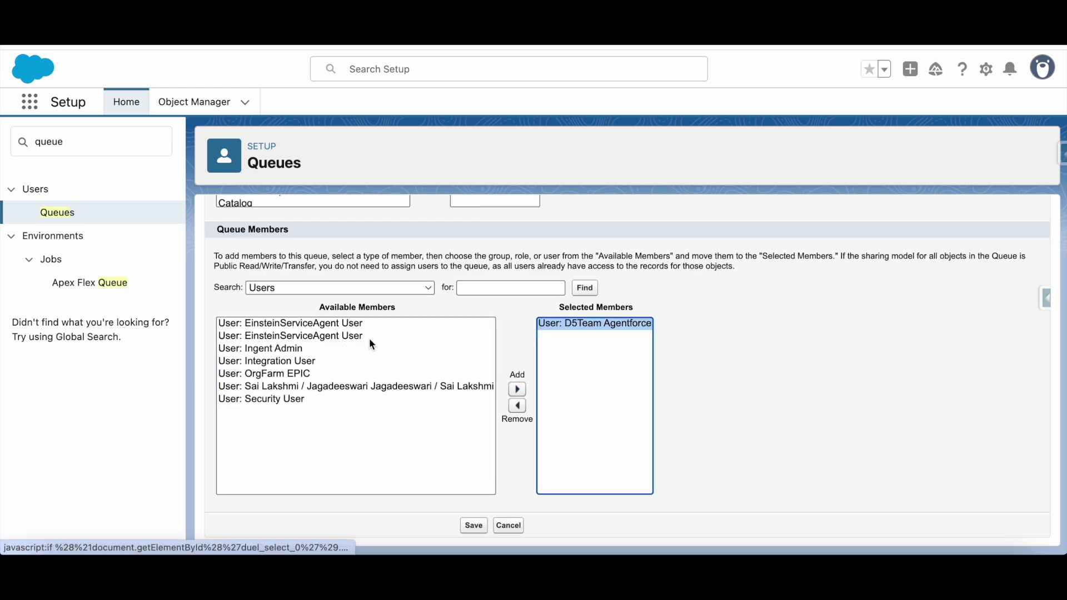
pyautogui.click(475, 526)
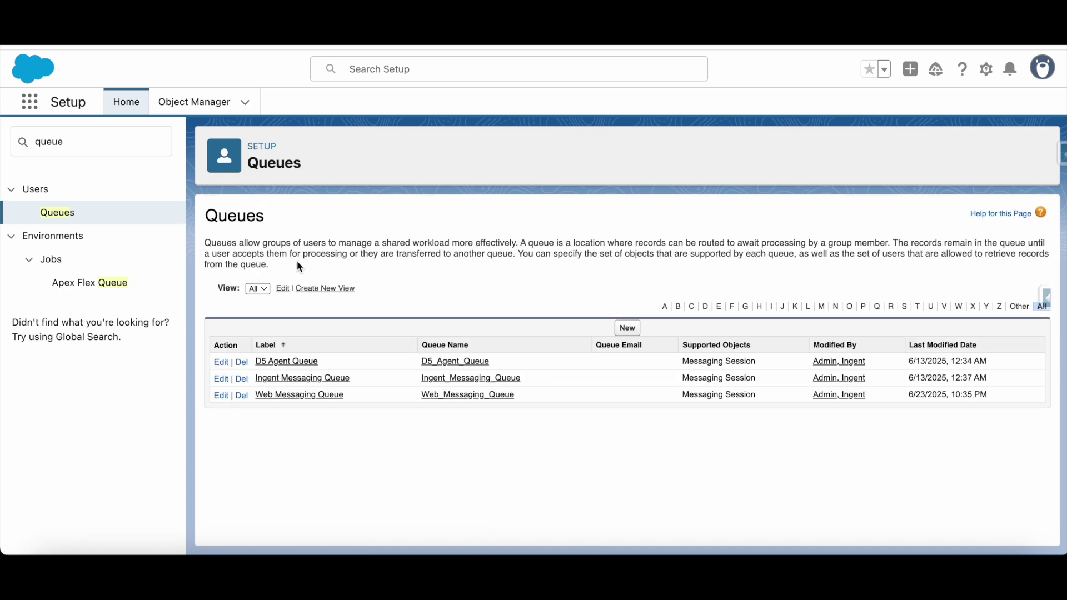
# Step: Start a new routing configuration named 'Web Routing Configuration'
pyautogui.click(74, 146)
pyautogui.press('BackSpace')
pyautogui.press('BackSpace')
pyautogui.press('BackSpace')
pyautogui.press('BackSpace')
pyautogui.press('BackSpace')
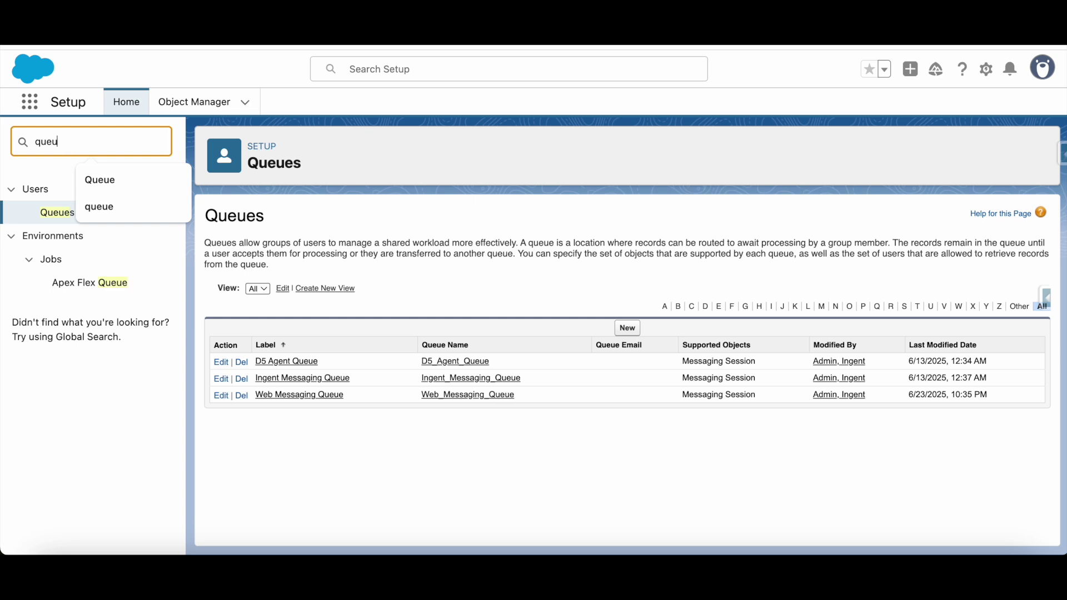
pyautogui.write('Routing')
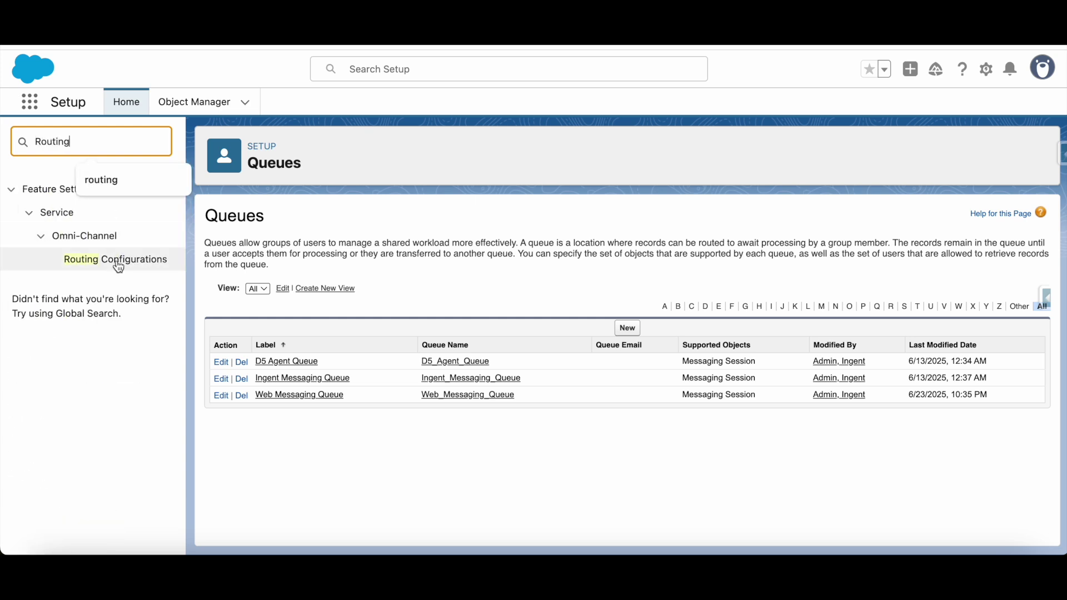
pyautogui.click(117, 262)
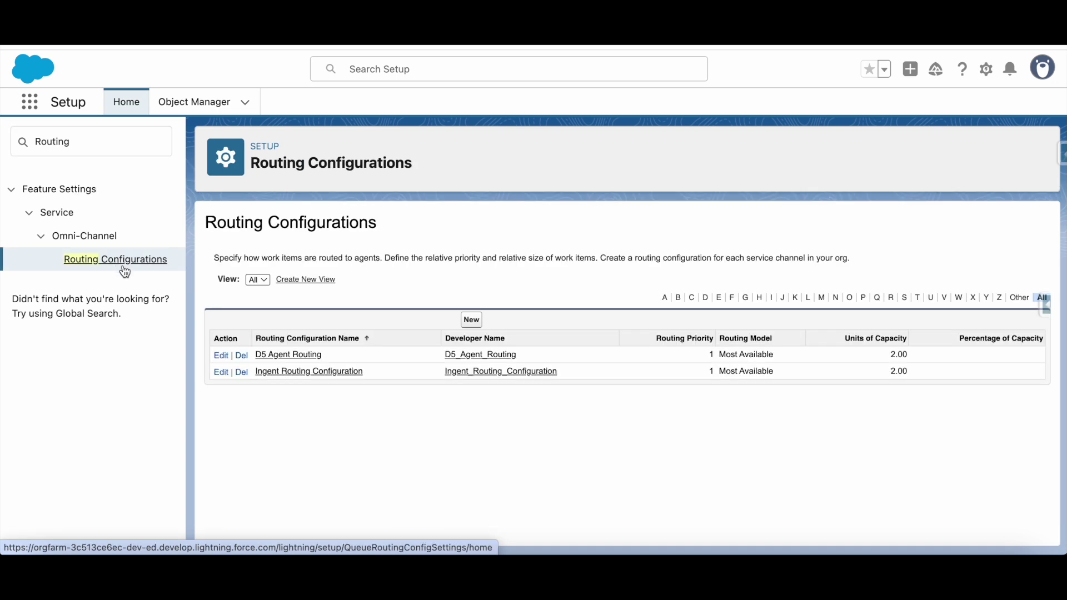
pyautogui.click(471, 321)
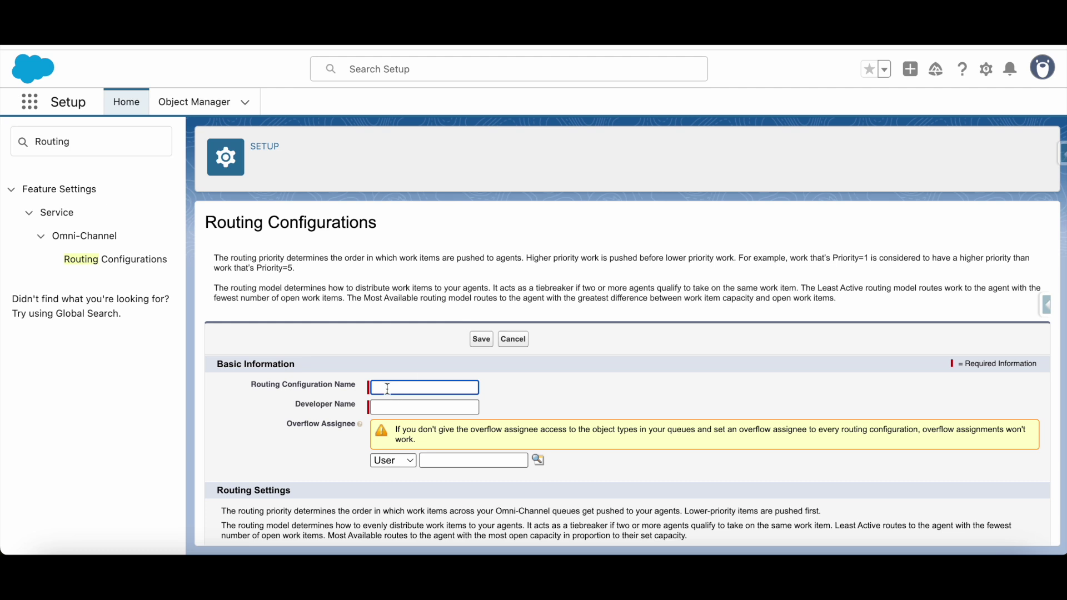
pyautogui.write('Web ')
pyautogui.write('Routing ')
pyautogui.write('Configu')
pyautogui.write('ration')
pyautogui.click(394, 408)
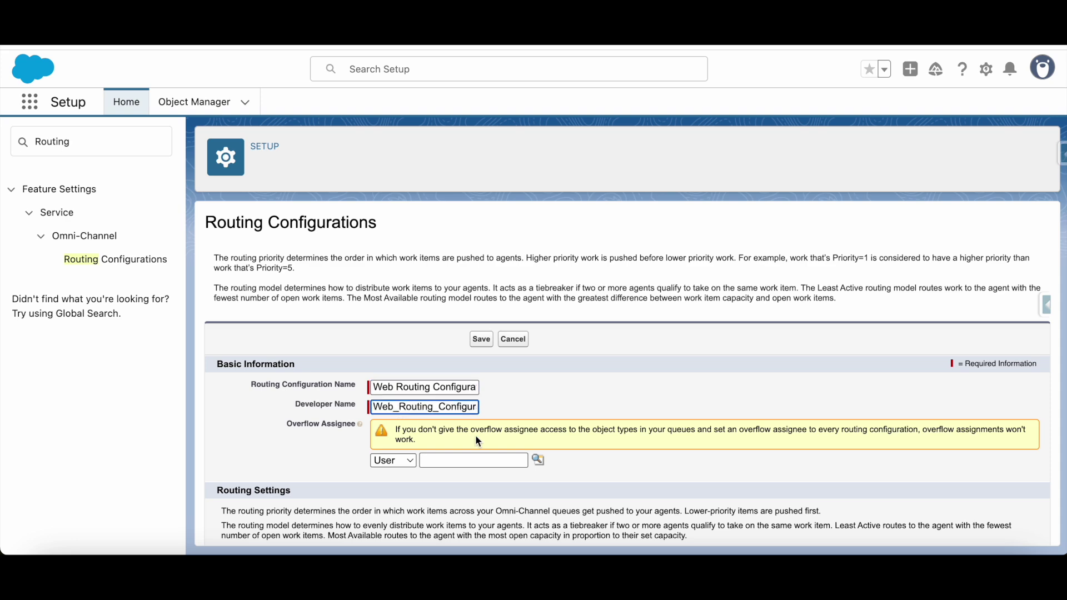
# Step: Set priority 1, Most Available routing model and 2 units of capacity, then save
pyautogui.scroll(-2, 439, 367)
pyautogui.scroll(-3, 436, 395)
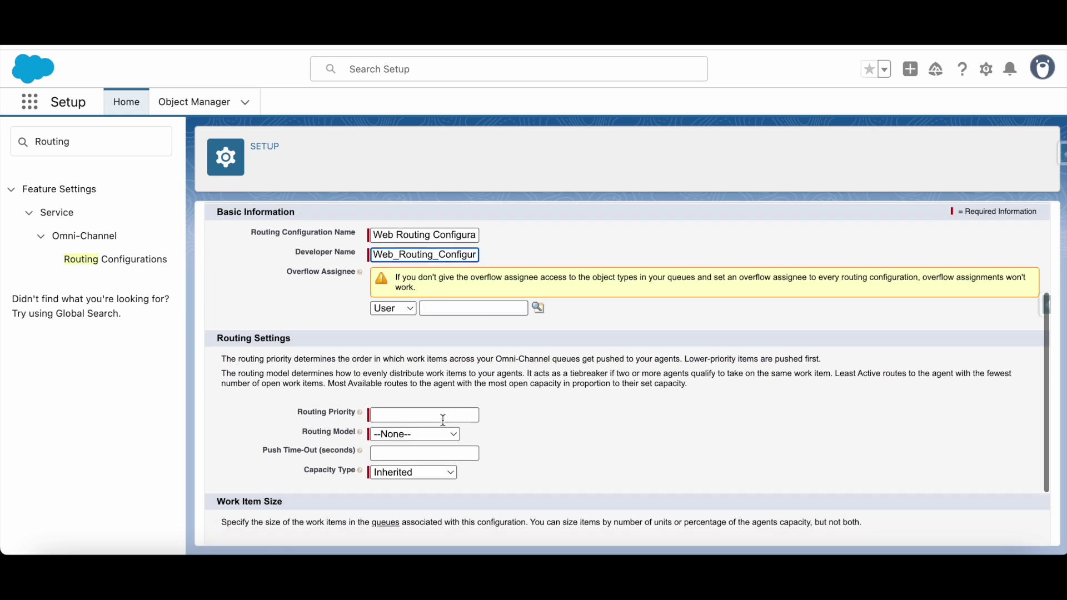
pyautogui.click(389, 367)
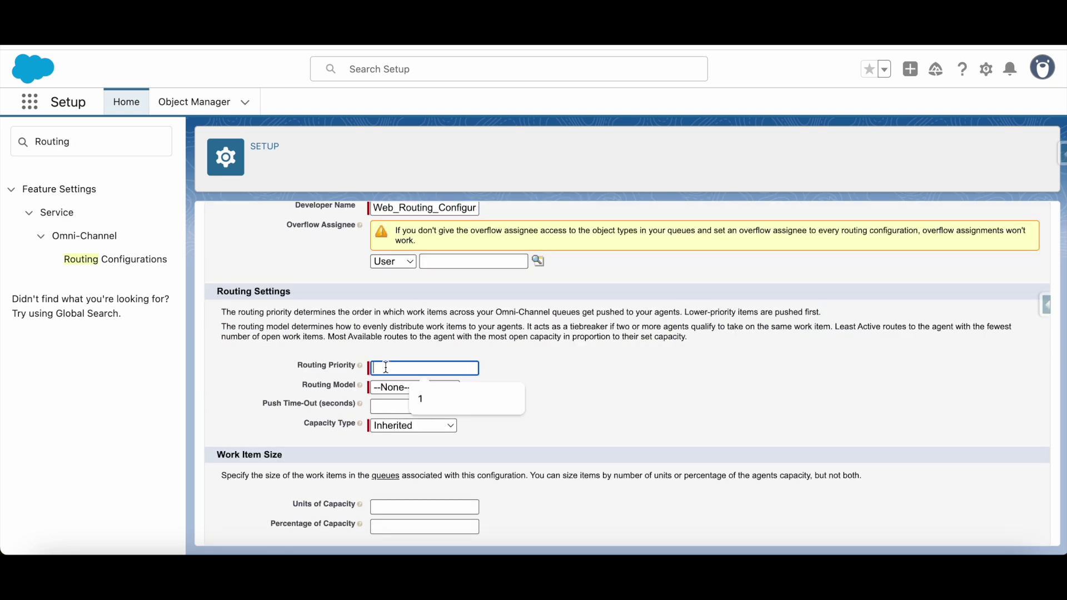
pyautogui.write('1')
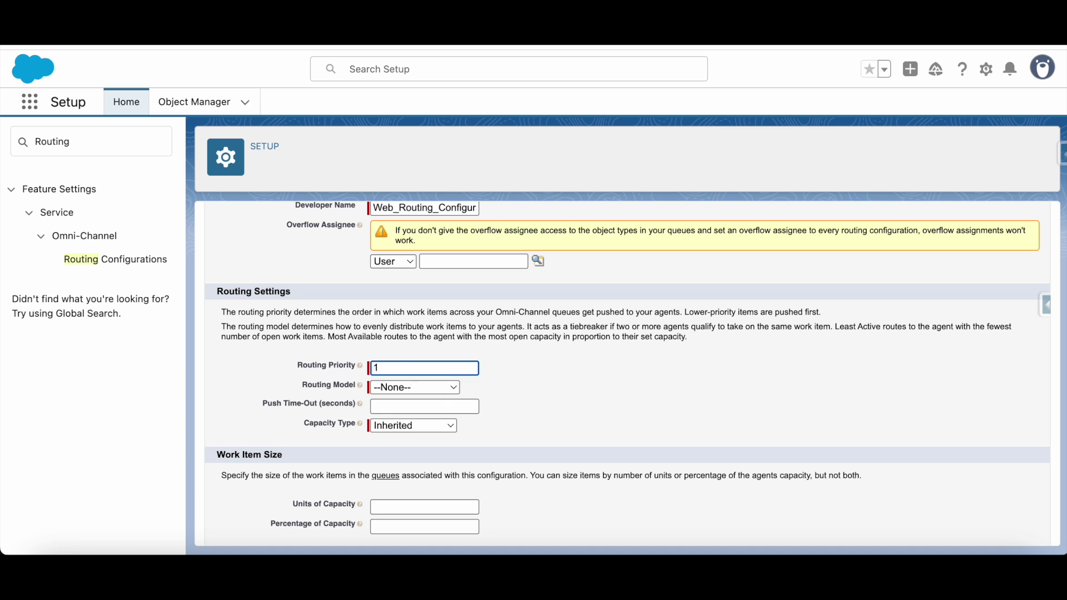
pyautogui.click(432, 388)
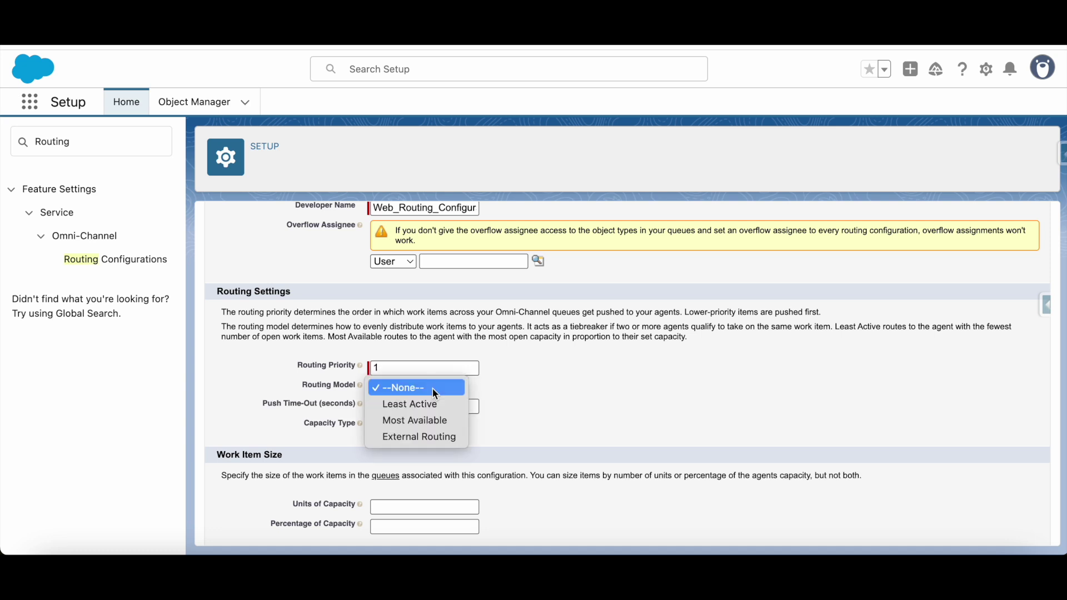
pyautogui.click(425, 422)
pyautogui.scroll(-1, 426, 423)
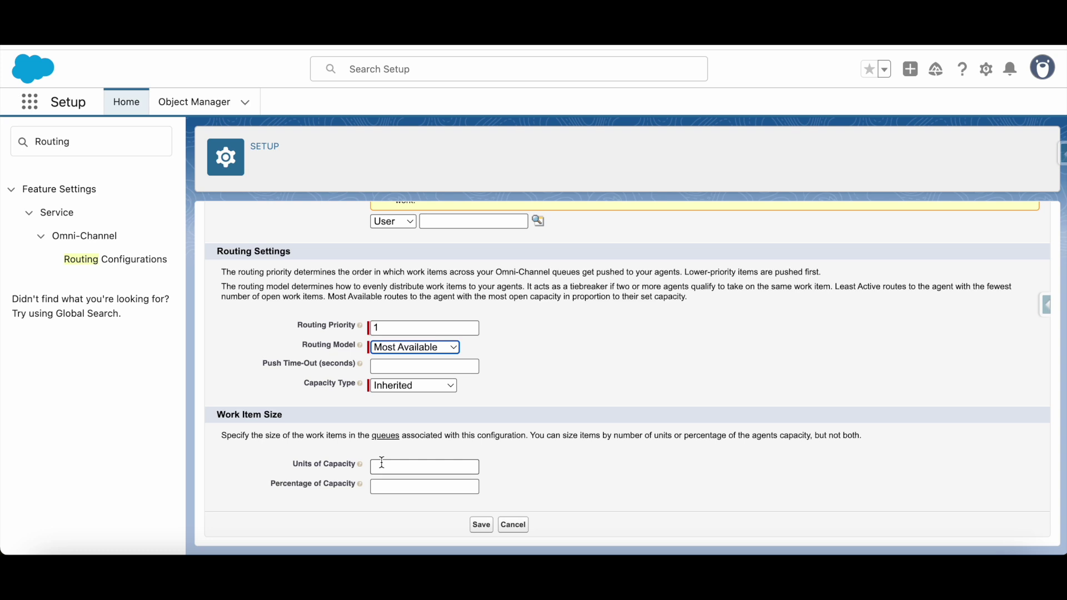
pyautogui.click(382, 465)
pyautogui.write('2')
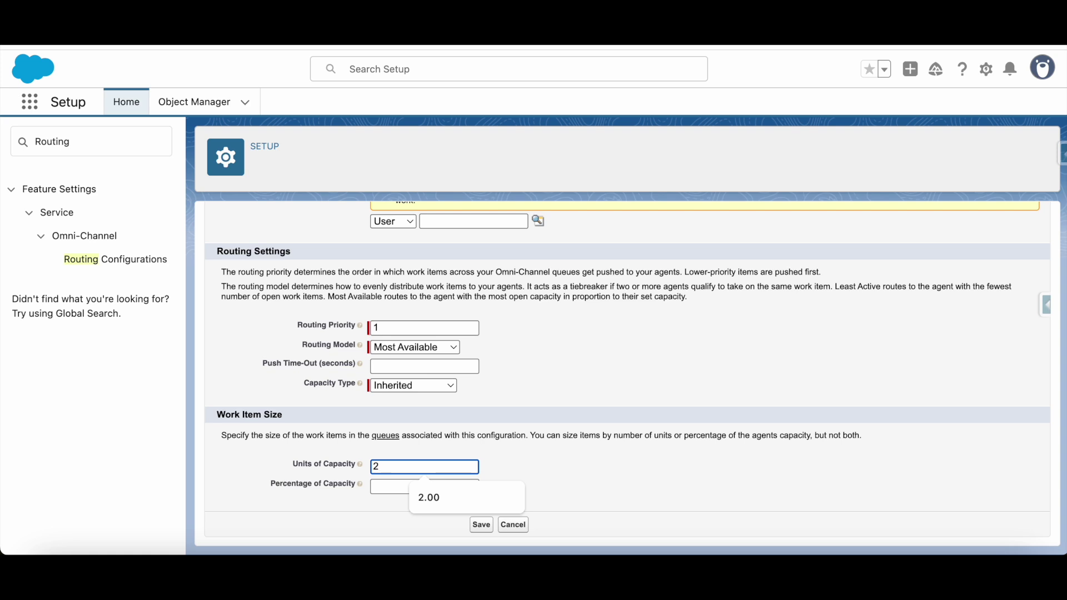
pyautogui.click(482, 529)
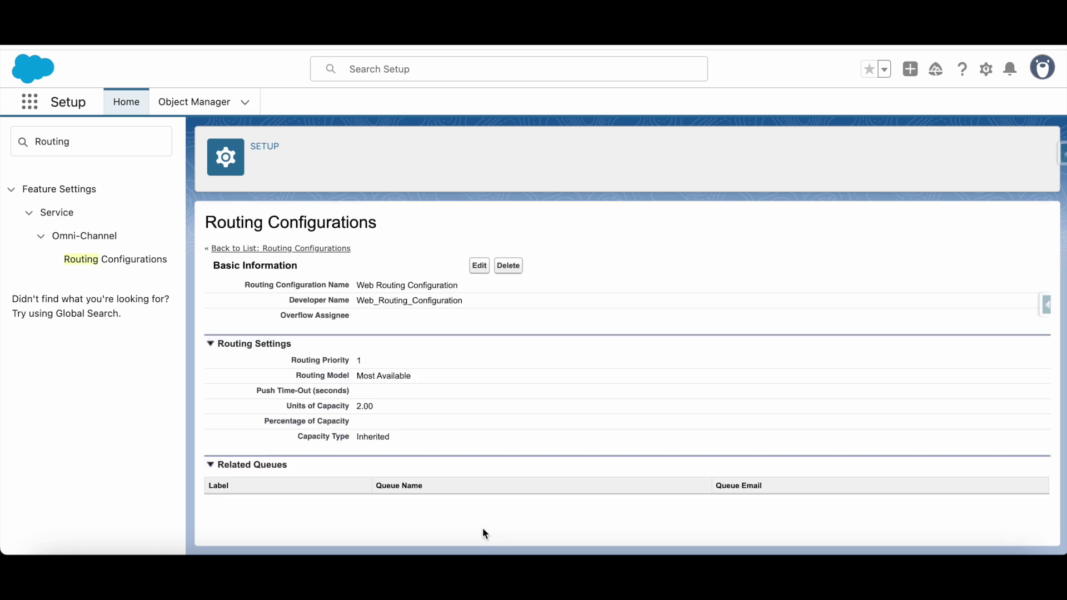
pyautogui.click(70, 146)
# Step: Edit Web Messaging Queue to use Web_Routing_Configuration and save it
pyautogui.press('BackSpace')
pyautogui.press('BackSpace')
pyautogui.press('BackSpace')
pyautogui.press('BackSpace')
pyautogui.press('BackSpace')
pyautogui.press('BackSpace')
pyautogui.press('BackSpace')
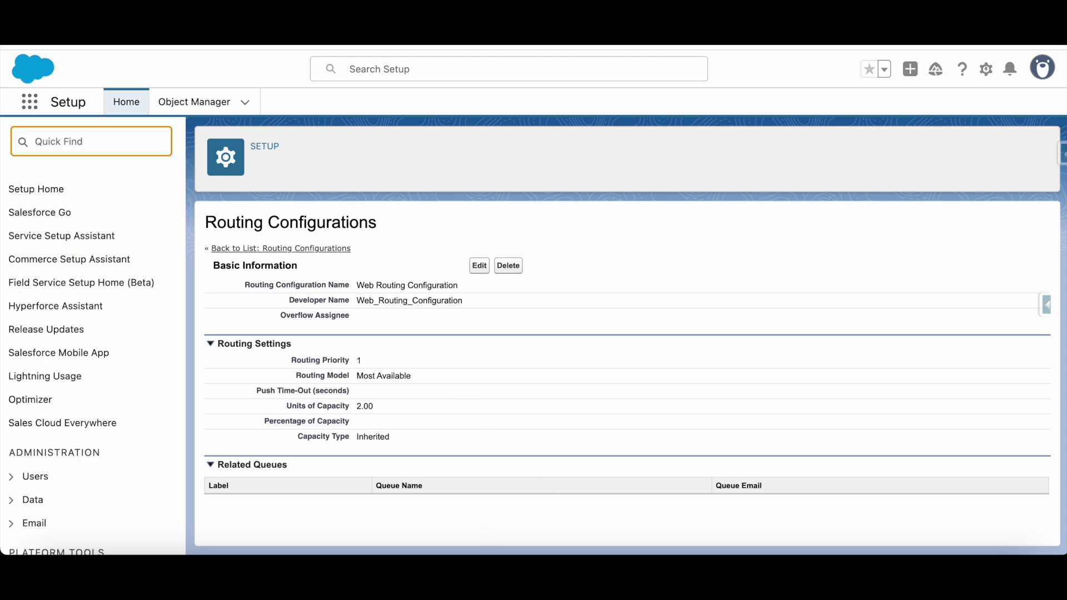
pyautogui.write('Queue')
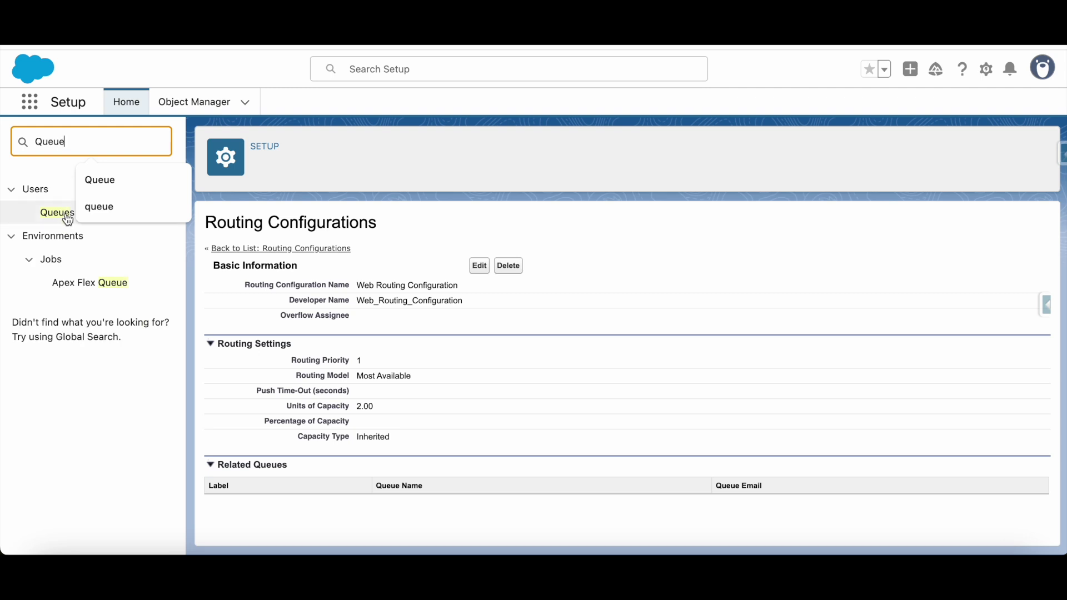
pyautogui.click(65, 217)
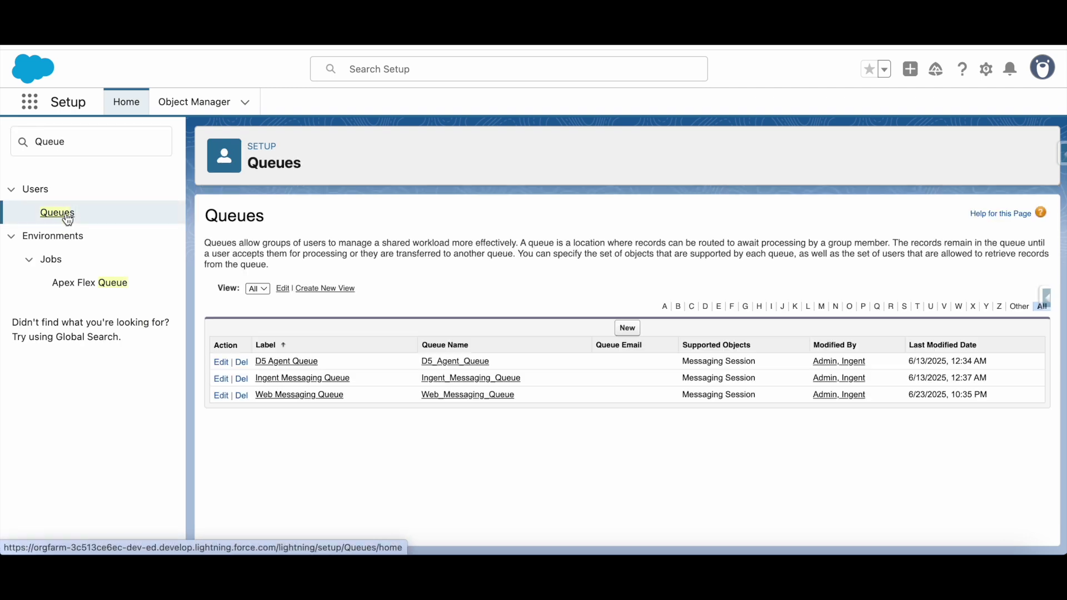
pyautogui.click(286, 396)
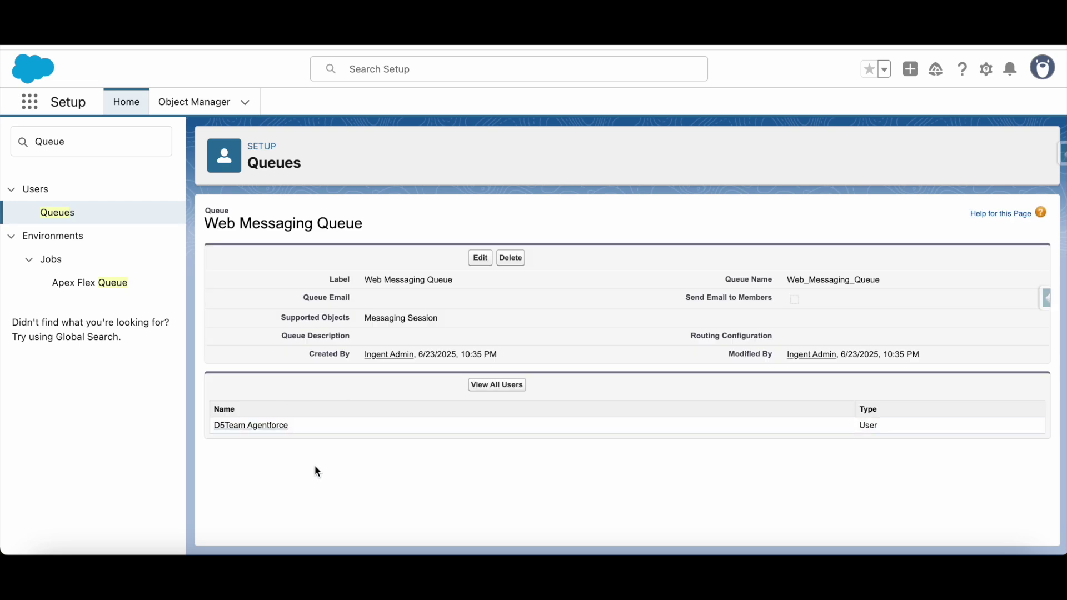
pyautogui.click(479, 263)
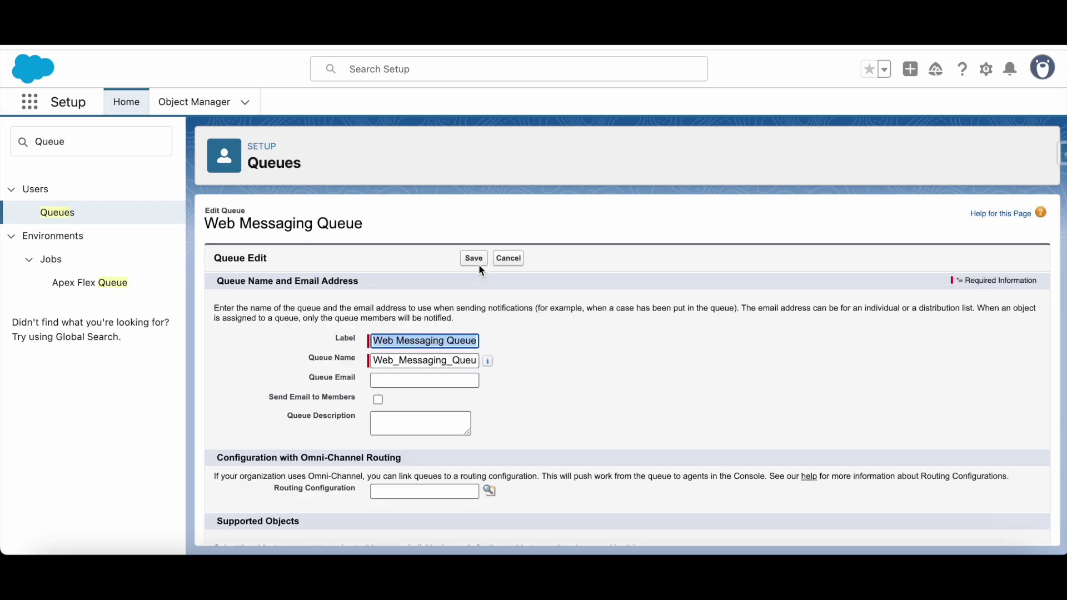
pyautogui.scroll(-2, 408, 398)
pyautogui.click(397, 422)
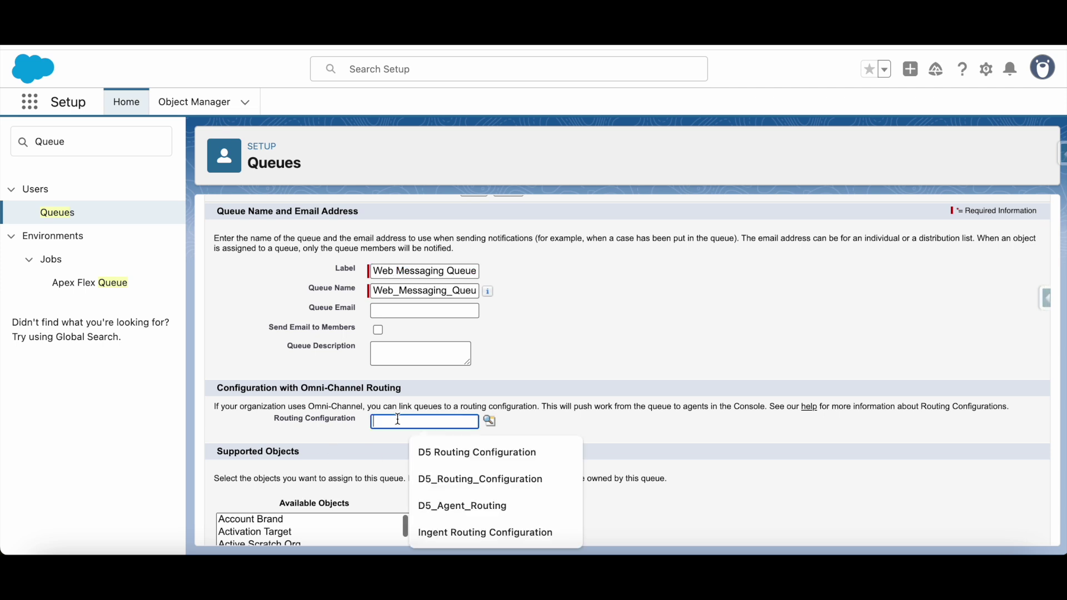
pyautogui.click(489, 423)
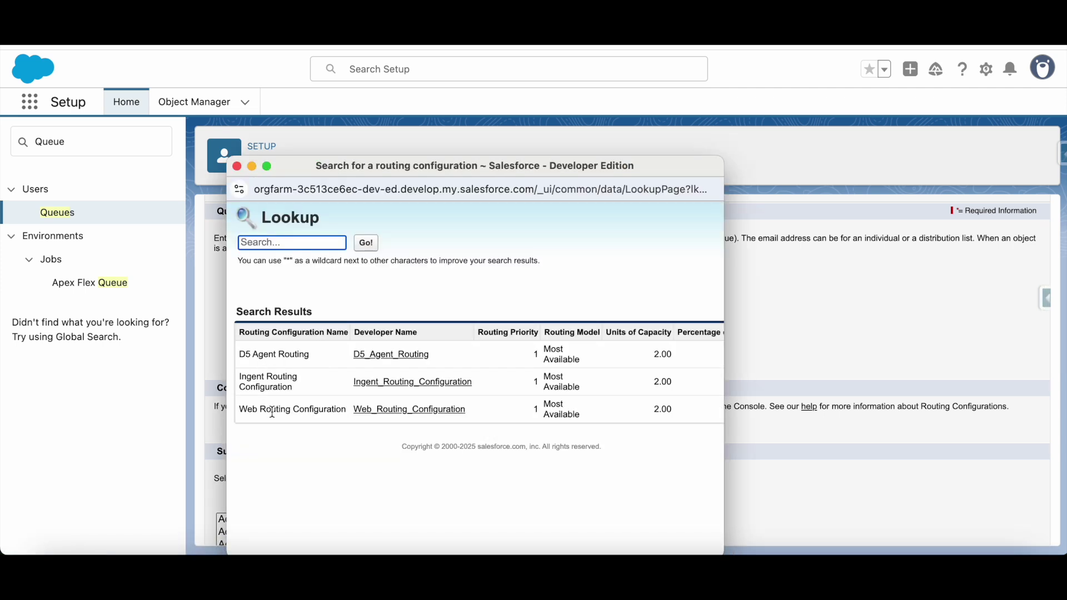
pyautogui.click(404, 409)
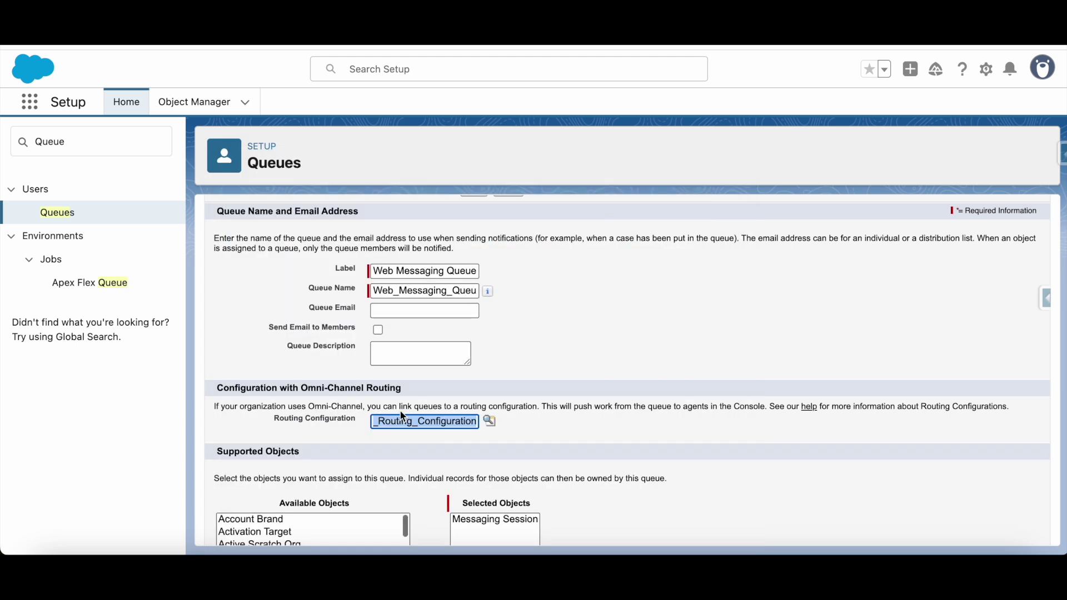
pyautogui.scroll(2, 598, 432)
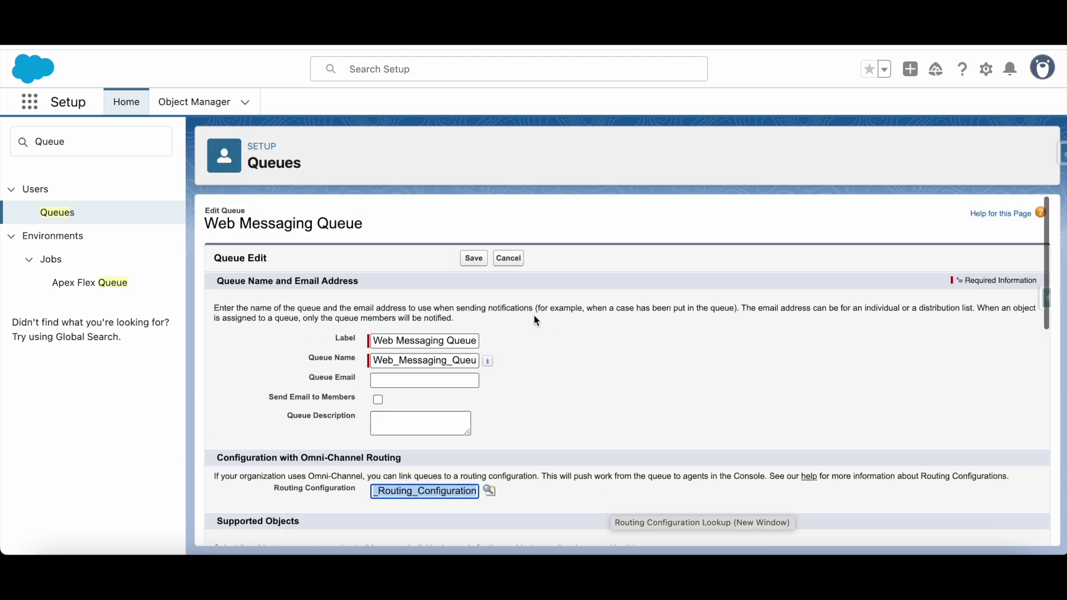
pyautogui.click(475, 260)
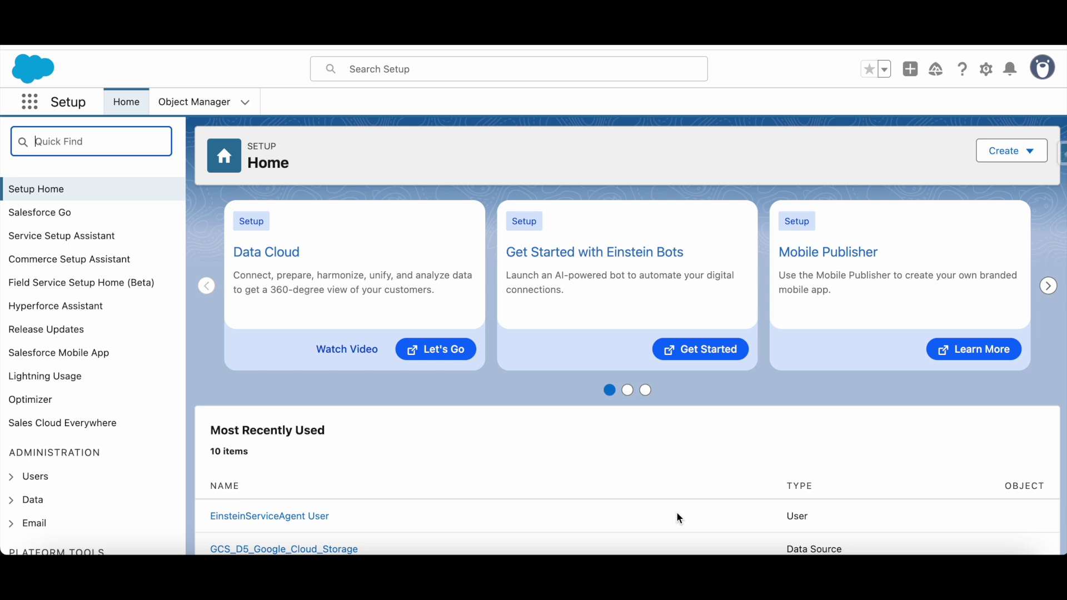
# Step: Search 'flows' in Quick Find and open Route To Agent from the Flows list
pyautogui.write('flows')
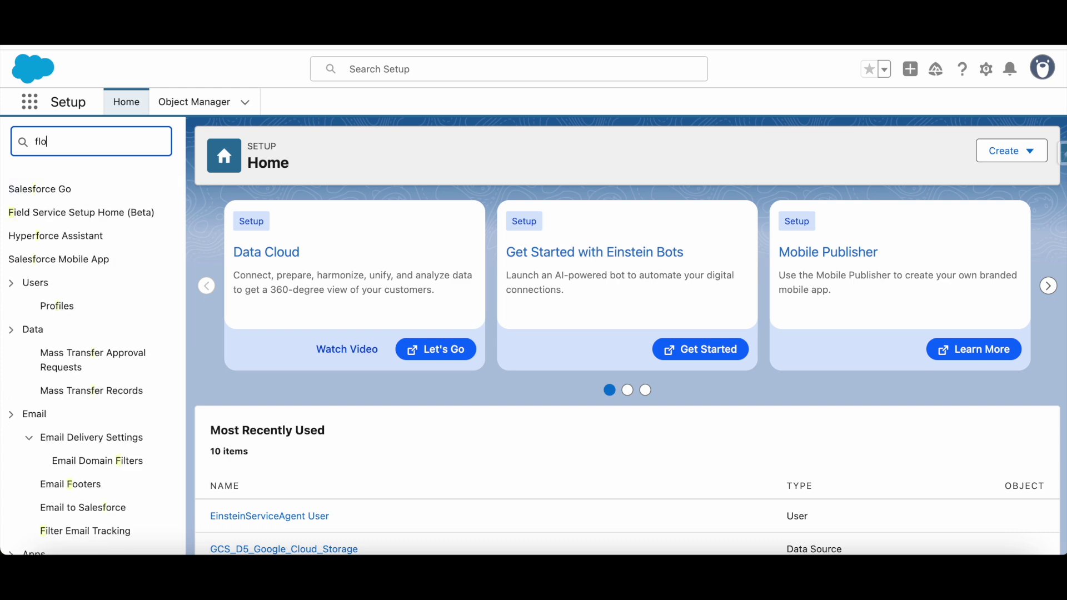
pyautogui.click(54, 217)
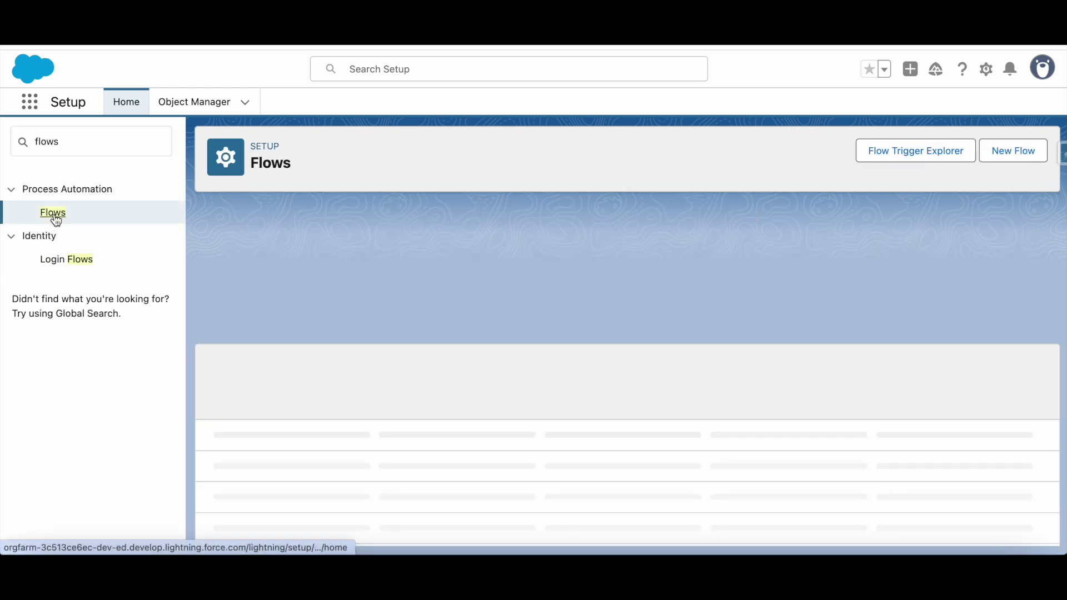
pyautogui.scroll(-15, 281, 435)
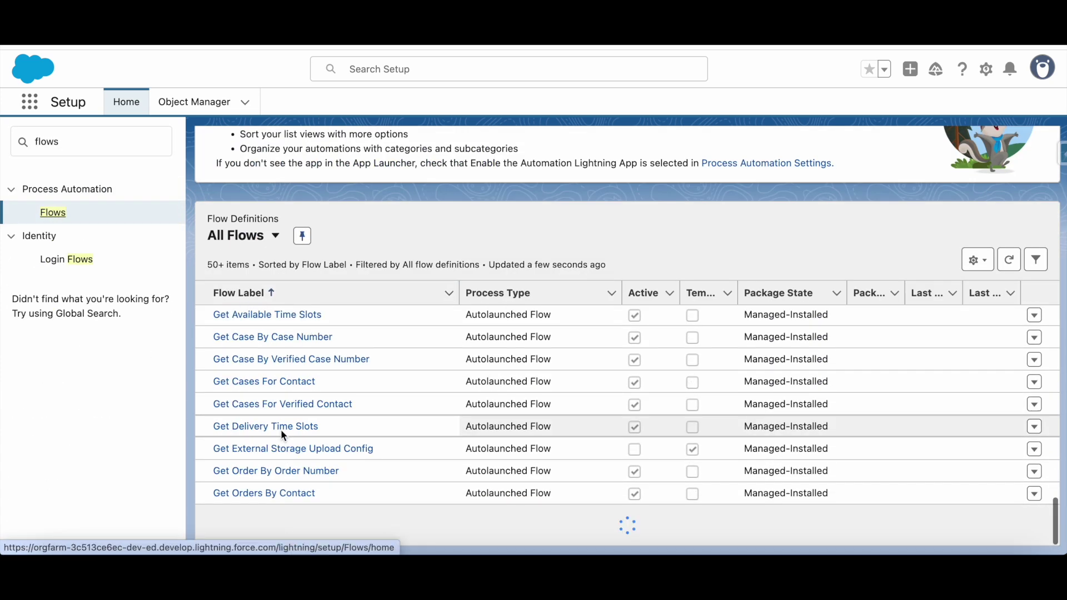
pyautogui.scroll(-10, 281, 435)
pyautogui.scroll(2, 281, 434)
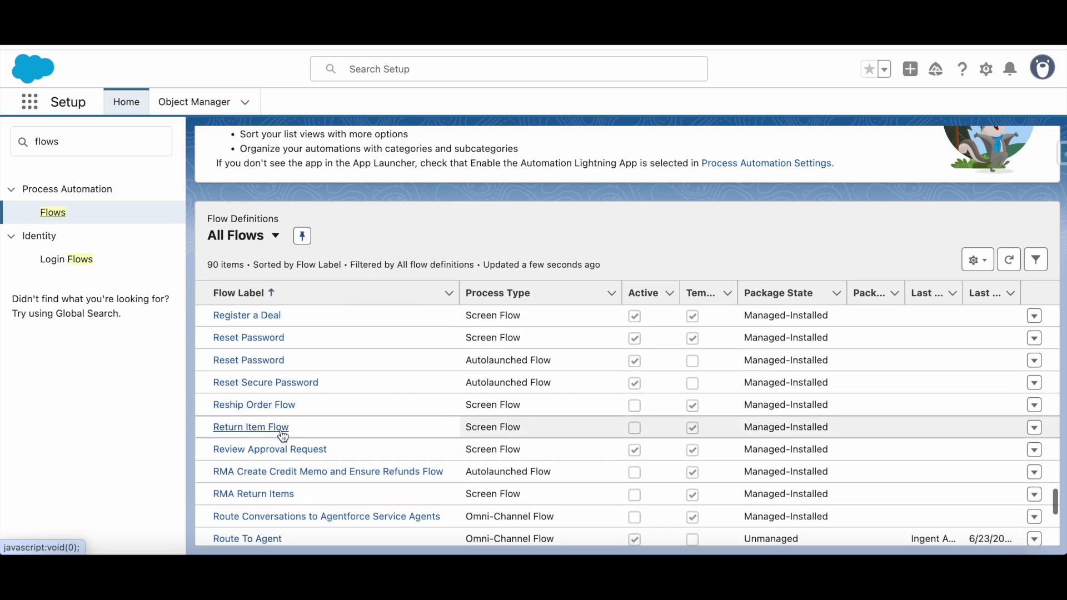
pyautogui.scroll(-2, 281, 434)
pyautogui.scroll(-1, 283, 436)
pyautogui.click(268, 406)
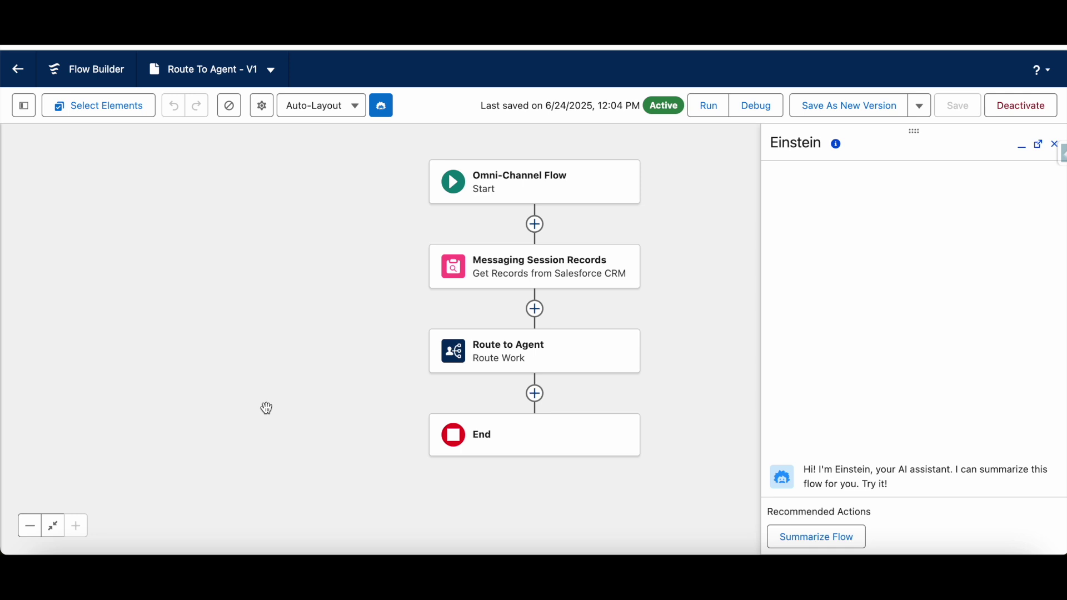
# Step: Close Einstein and inspect the Messaging Session Records lookup filtered on recordId
pyautogui.click(1055, 144)
pyautogui.moveTo(560, 286)
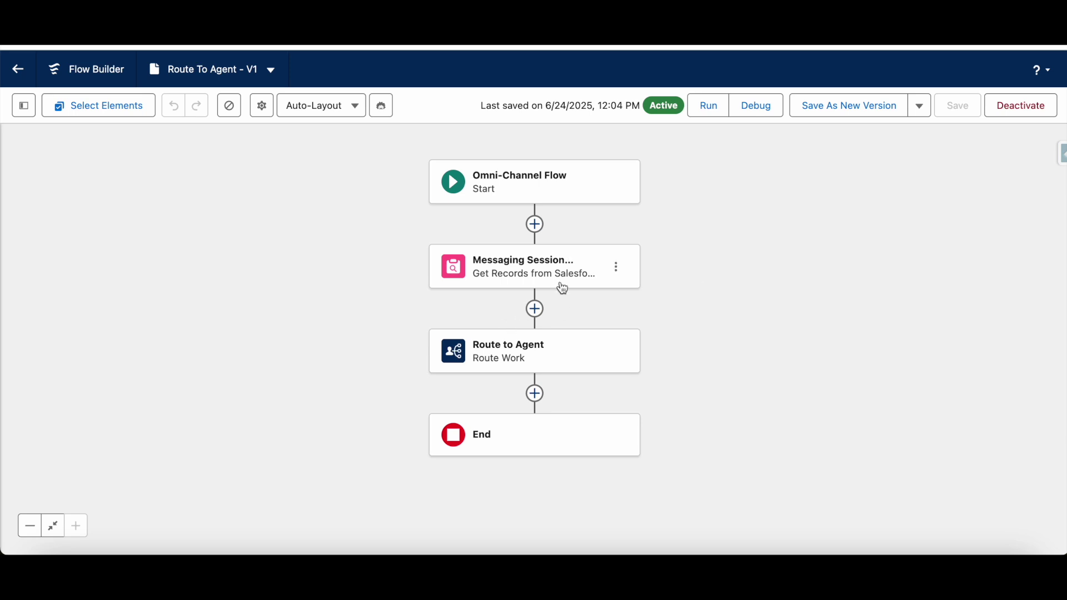
pyautogui.click(559, 285)
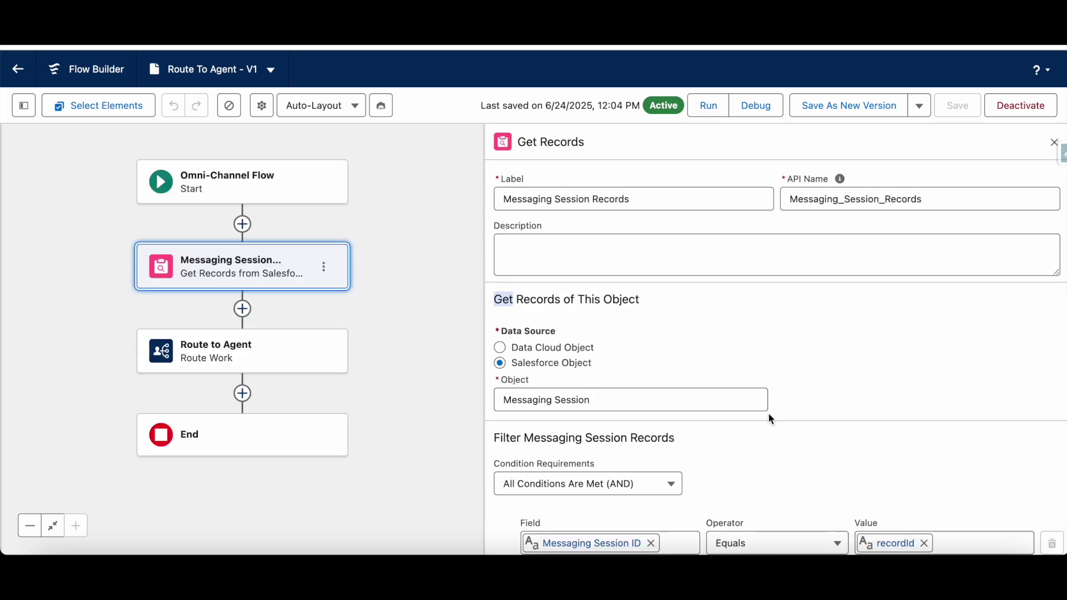
pyautogui.scroll(-2, 769, 414)
pyautogui.scroll(-3, 771, 419)
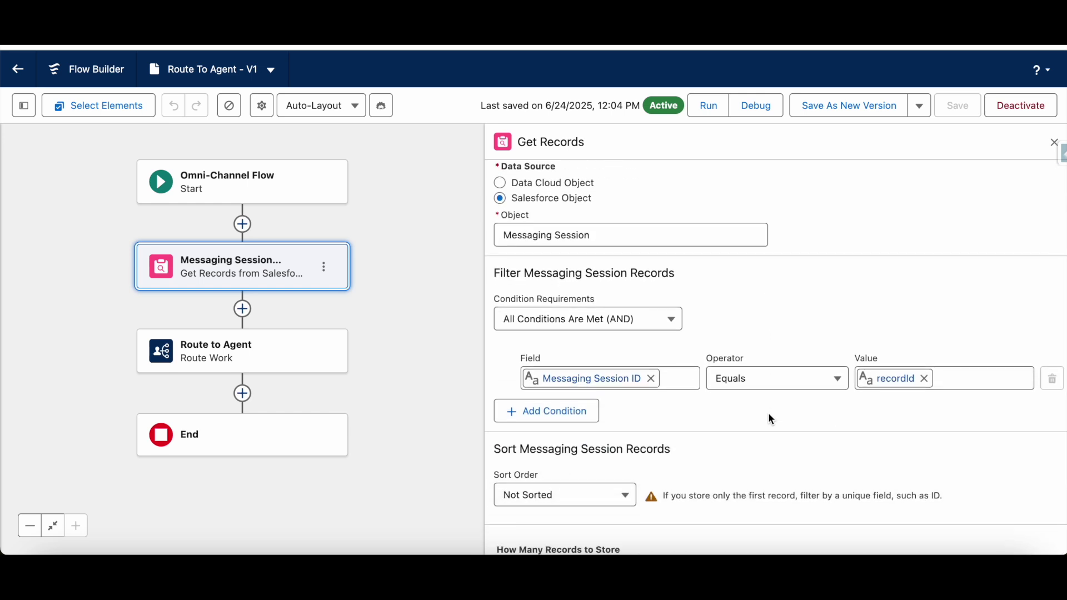
pyautogui.scroll(-4, 770, 418)
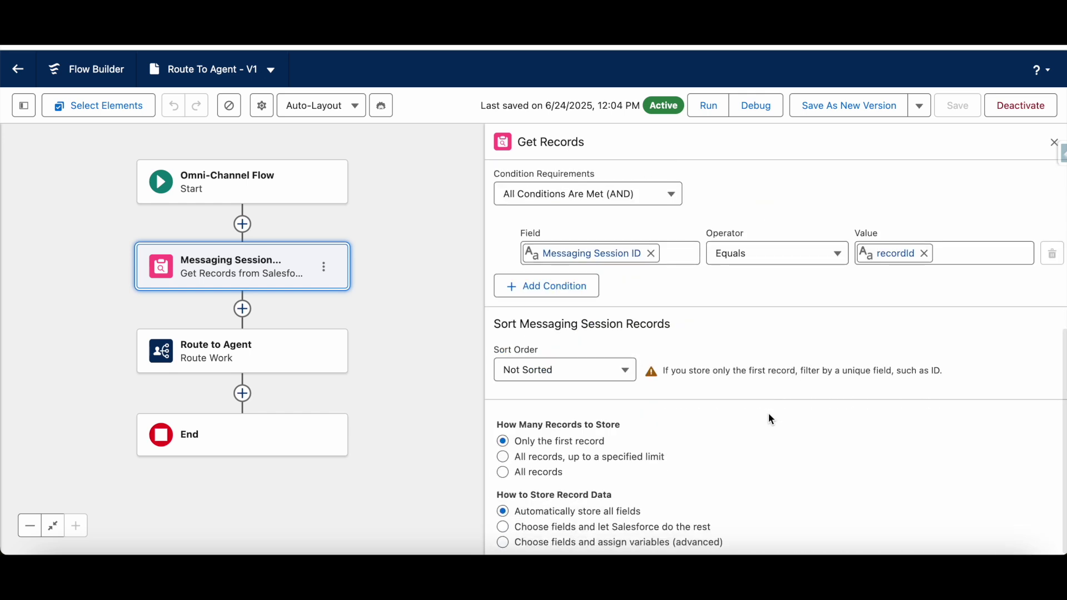
pyautogui.scroll(2, 770, 418)
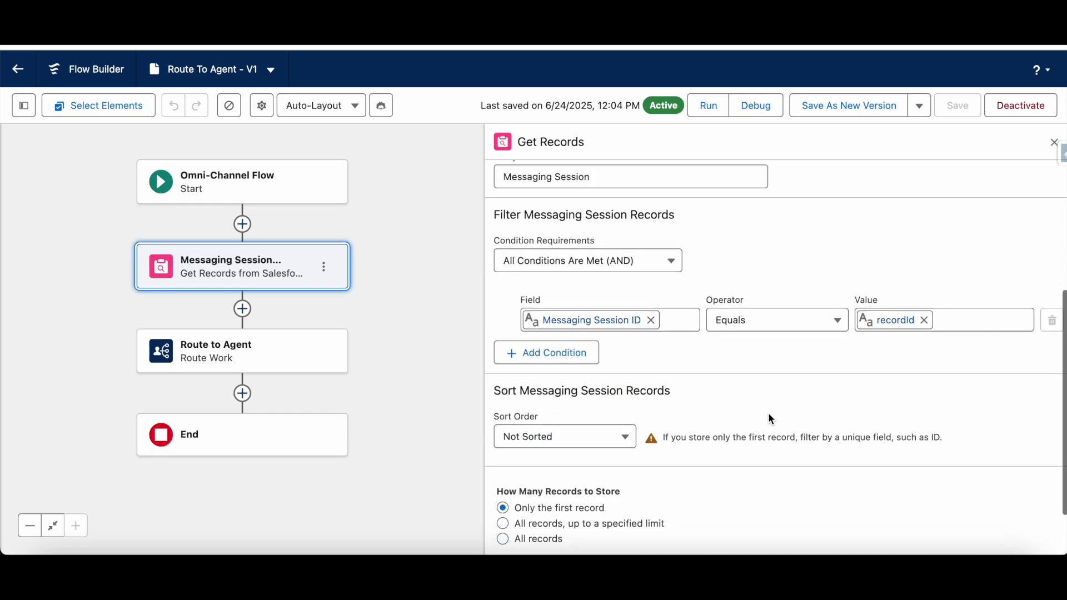
pyautogui.click(274, 363)
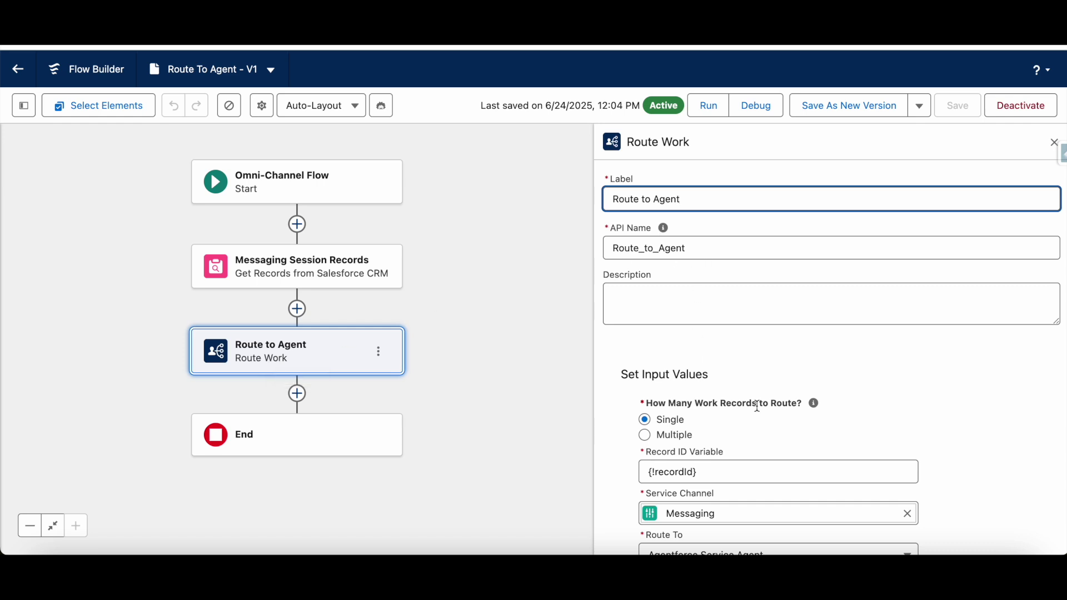
# Step: Check the Route Work panel's Ingent agent and Web Messaging Queue fallback, then close it
pyautogui.scroll(-6, 758, 405)
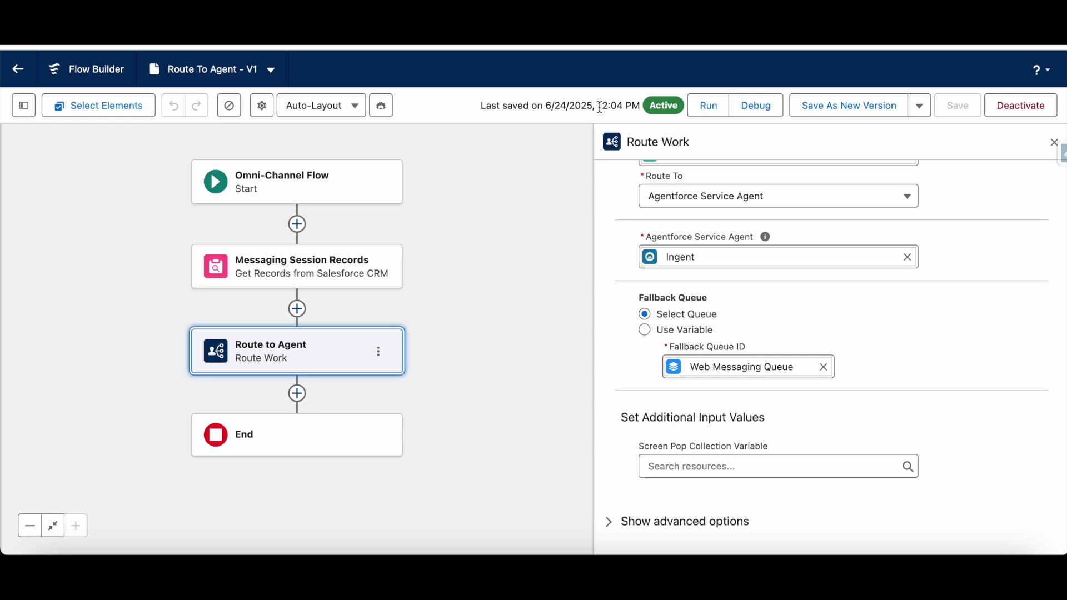
pyautogui.click(1054, 143)
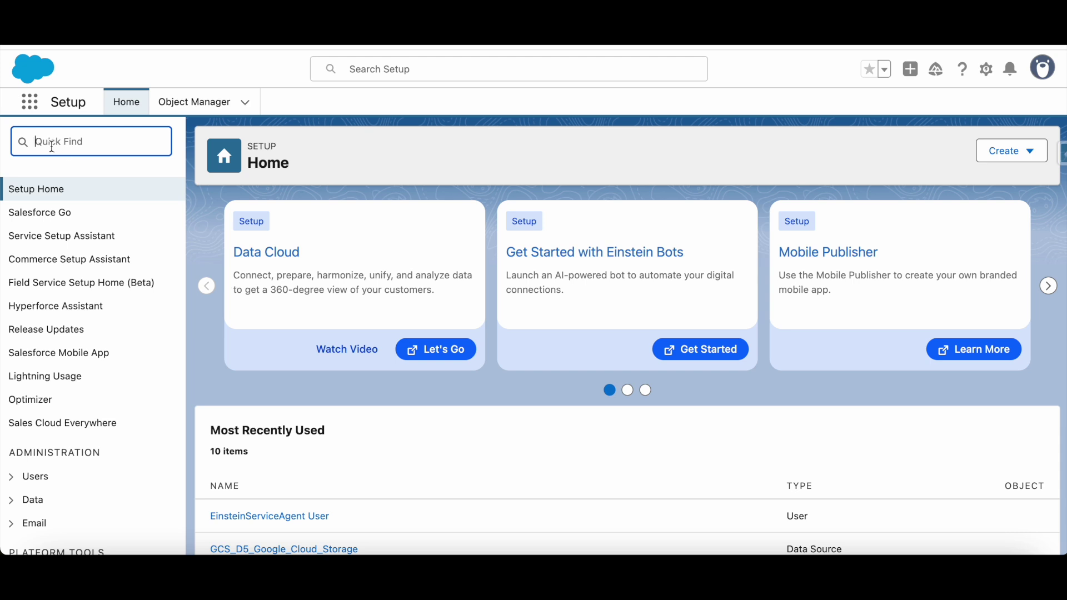
# Step: Search 'Messaging' in Quick Find and open Messaging Settings
pyautogui.write('Mess')
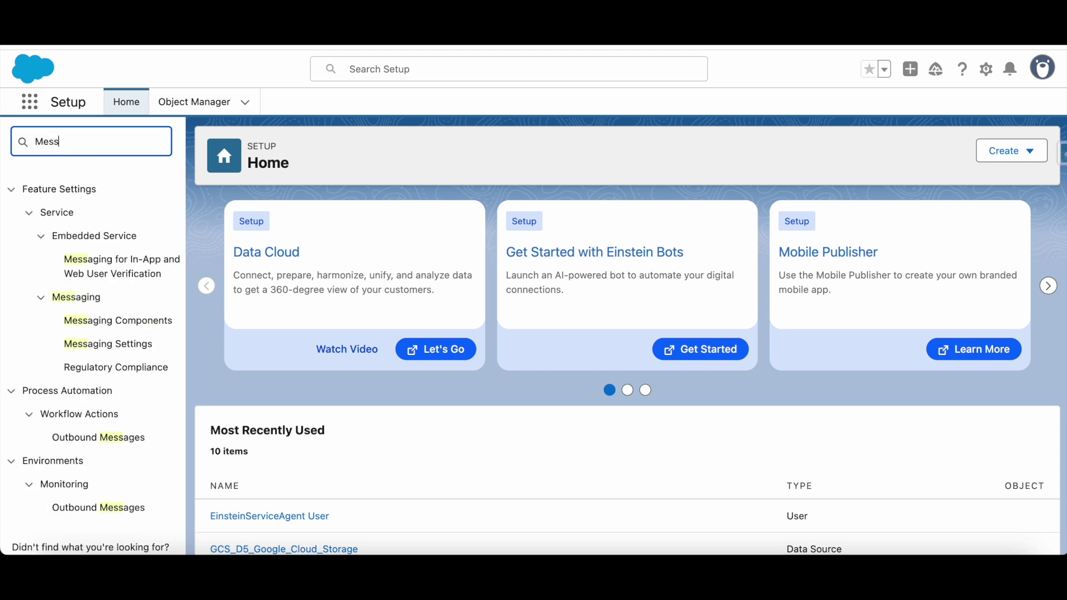
pyautogui.write('ing')
pyautogui.press('BackSpace')
pyautogui.press('BackSpace')
pyautogui.press('BackSpace')
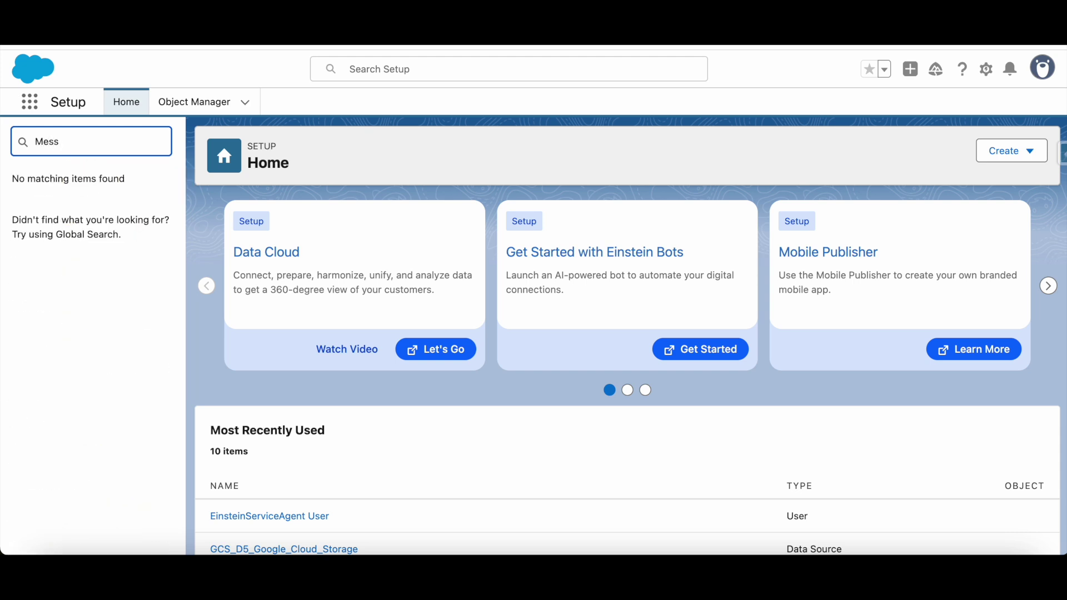
pyautogui.write('aging')
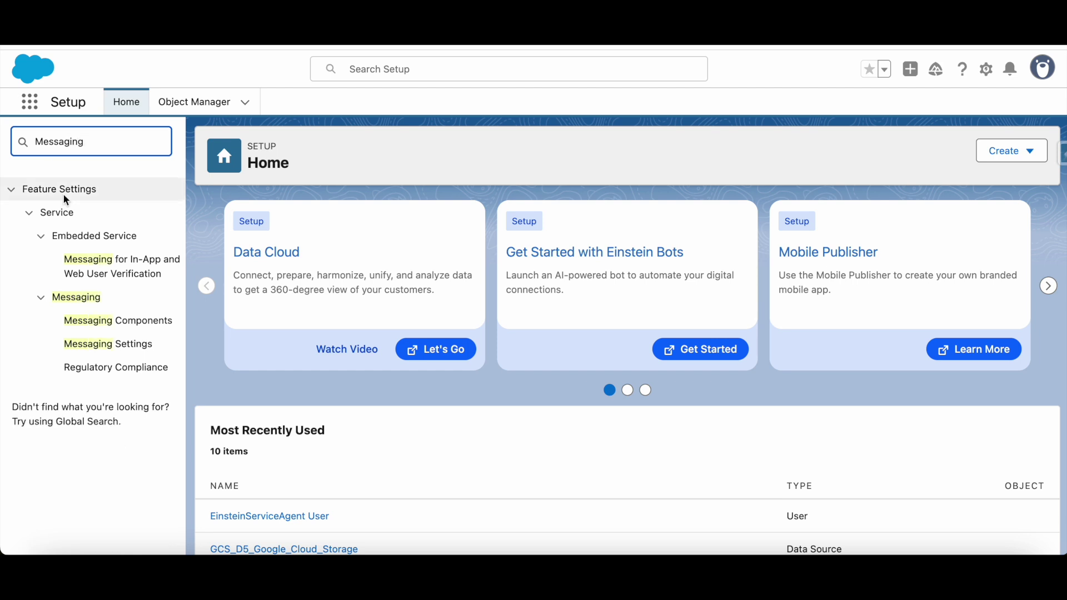
pyautogui.click(124, 354)
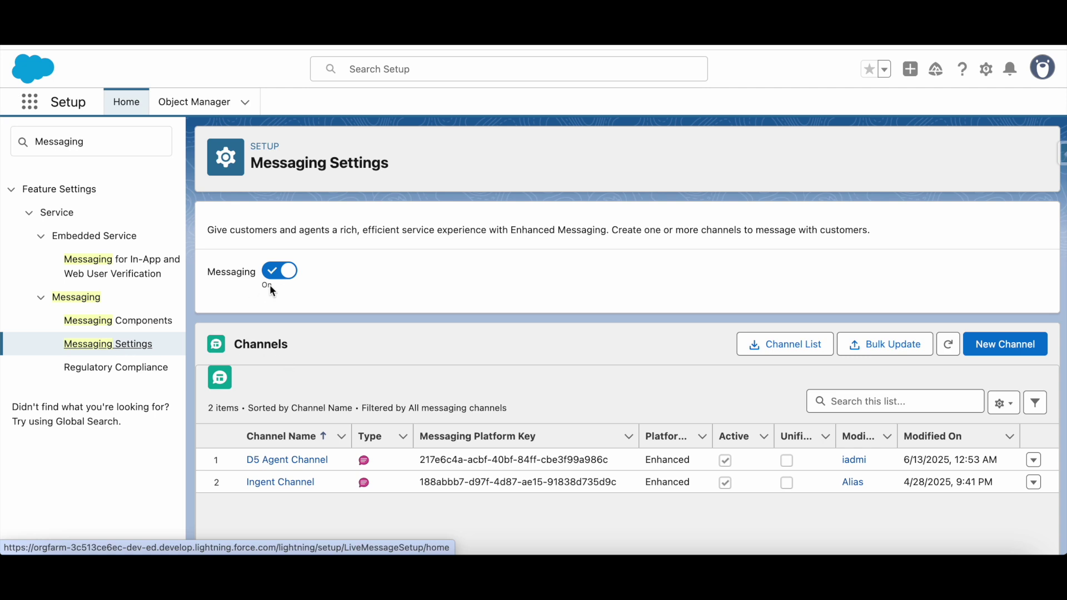
# Step: Create a Messaging for In-App and Web channel named 'Web Channel' (Web_Channel)
pyautogui.click(999, 346)
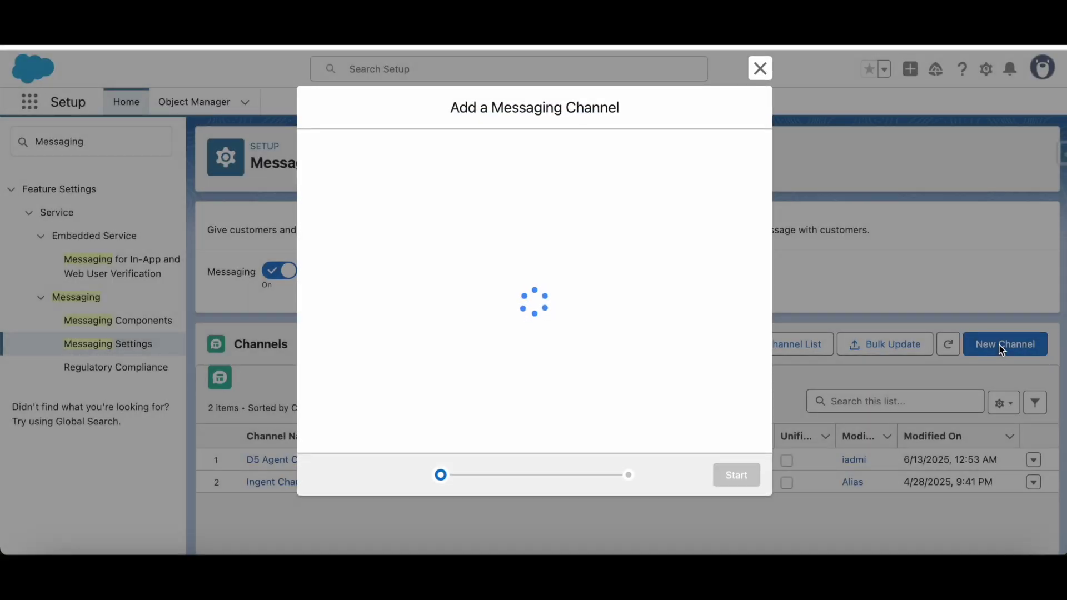
pyautogui.click(737, 476)
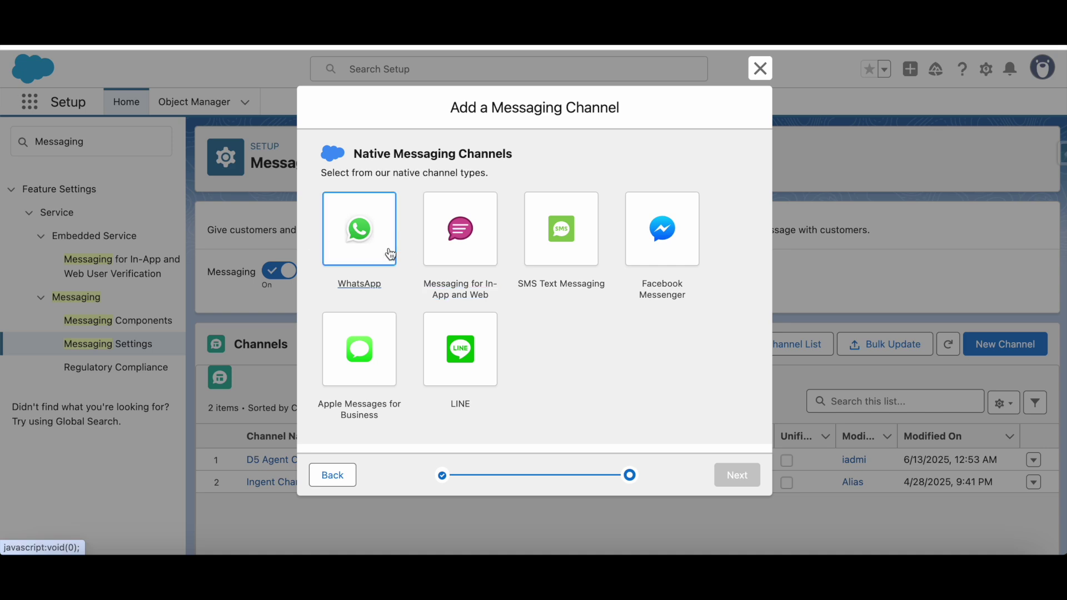
pyautogui.click(463, 266)
pyautogui.click(362, 301)
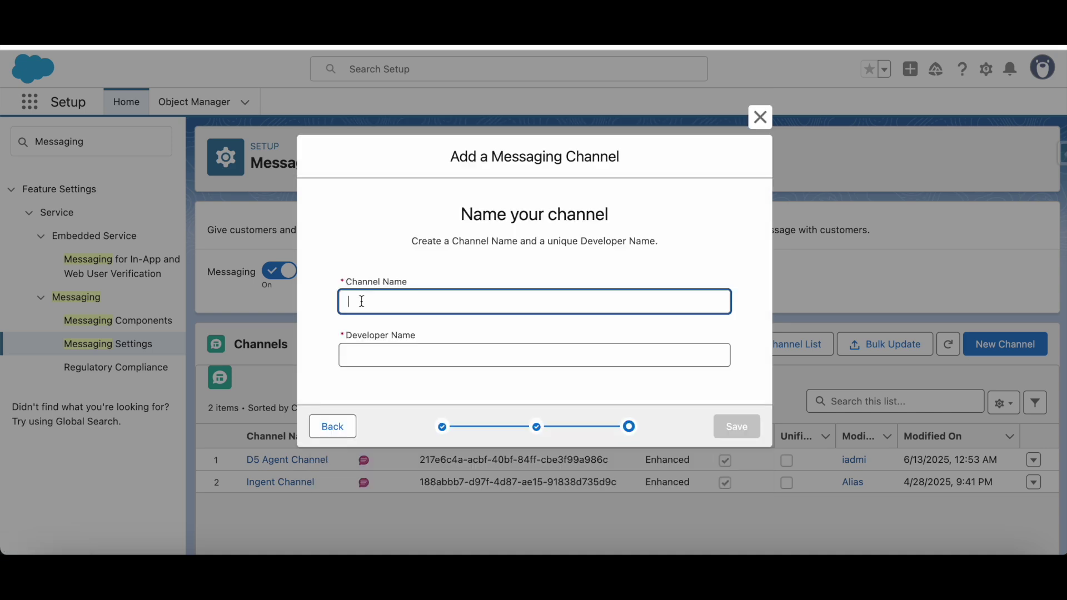
pyautogui.write('Web Channel')
pyautogui.click(367, 351)
pyautogui.click(749, 429)
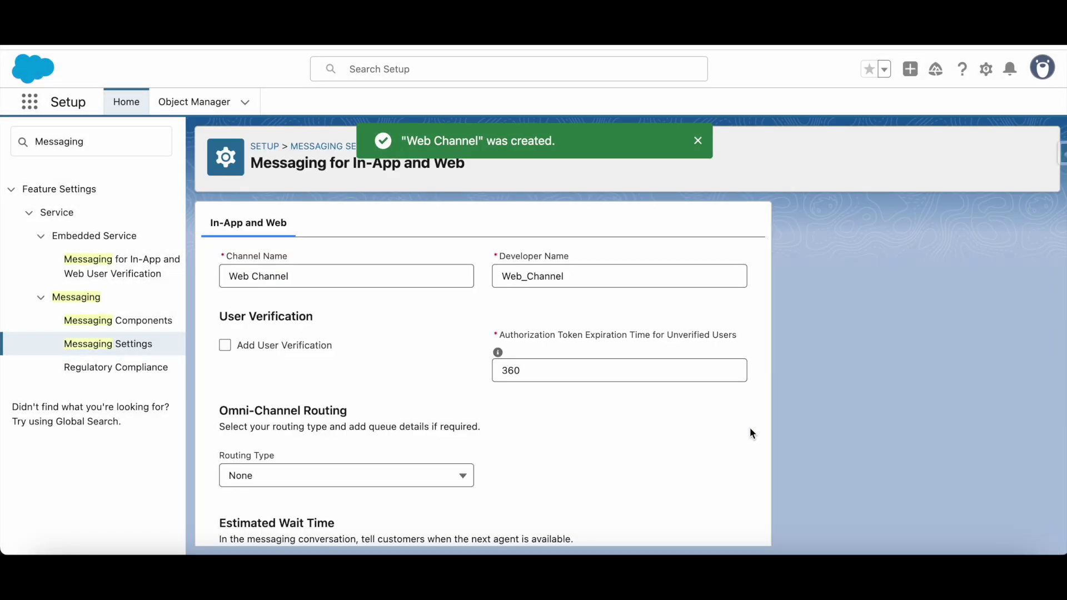
# Step: Set the channel's routing to Omni-Flow using the Route To Agent flow
pyautogui.scroll(-3, 478, 392)
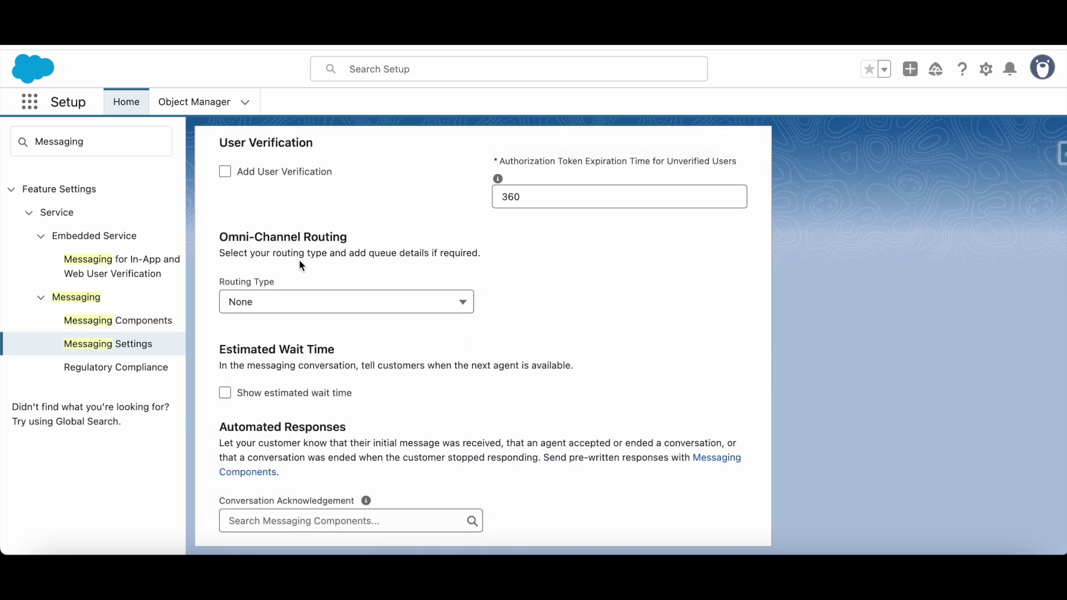
pyautogui.click(314, 307)
pyautogui.click(308, 384)
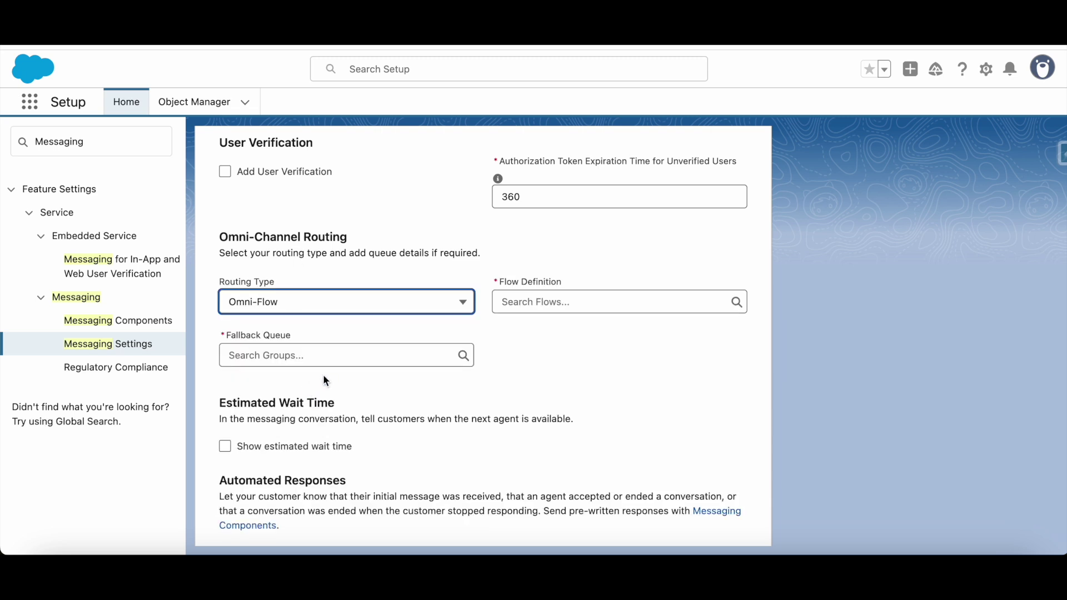
pyautogui.click(561, 303)
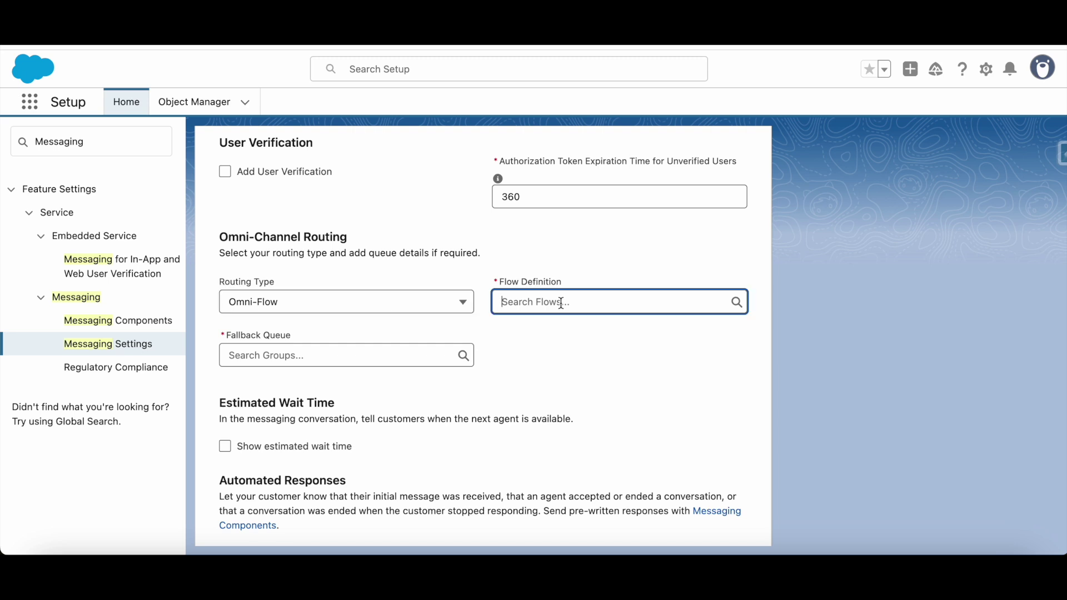
pyautogui.write('Rou')
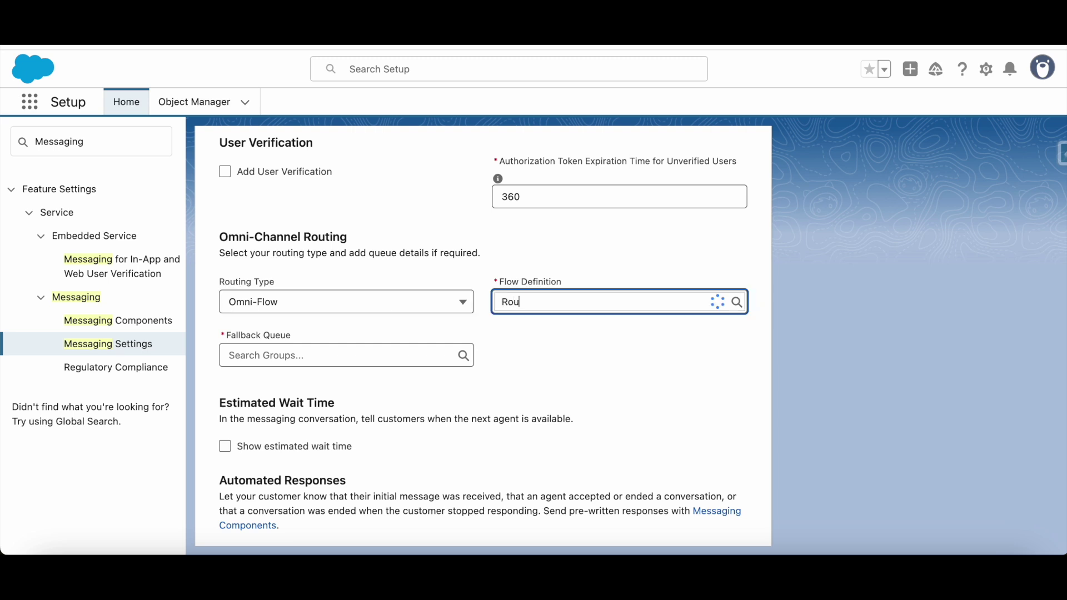
pyautogui.write('te')
pyautogui.click(622, 338)
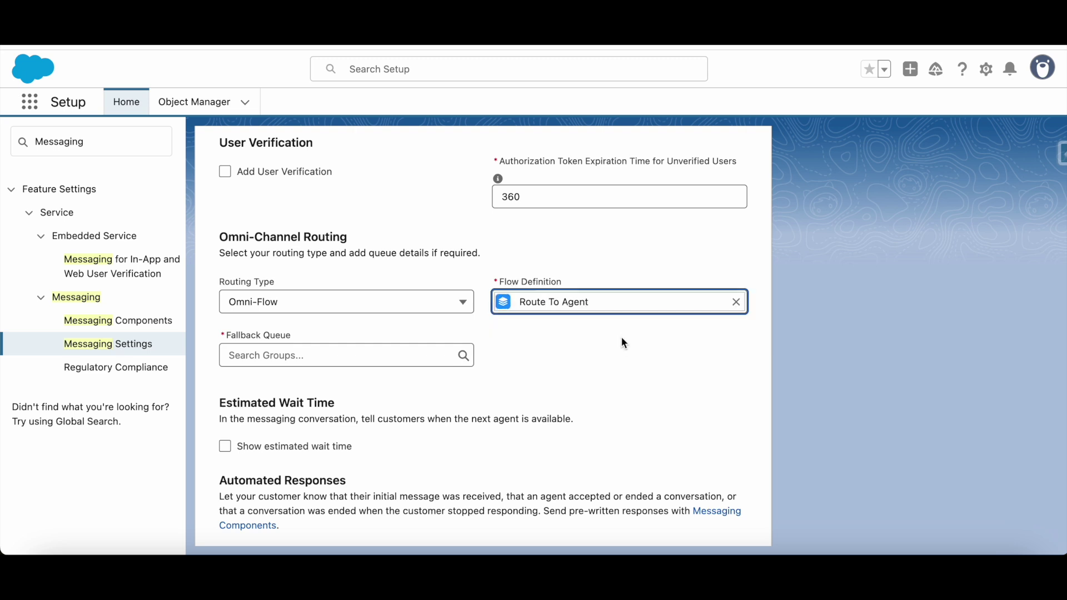
# Step: Choose Web Messaging Queue as the fallback queue and save the routing settings
pyautogui.click(283, 353)
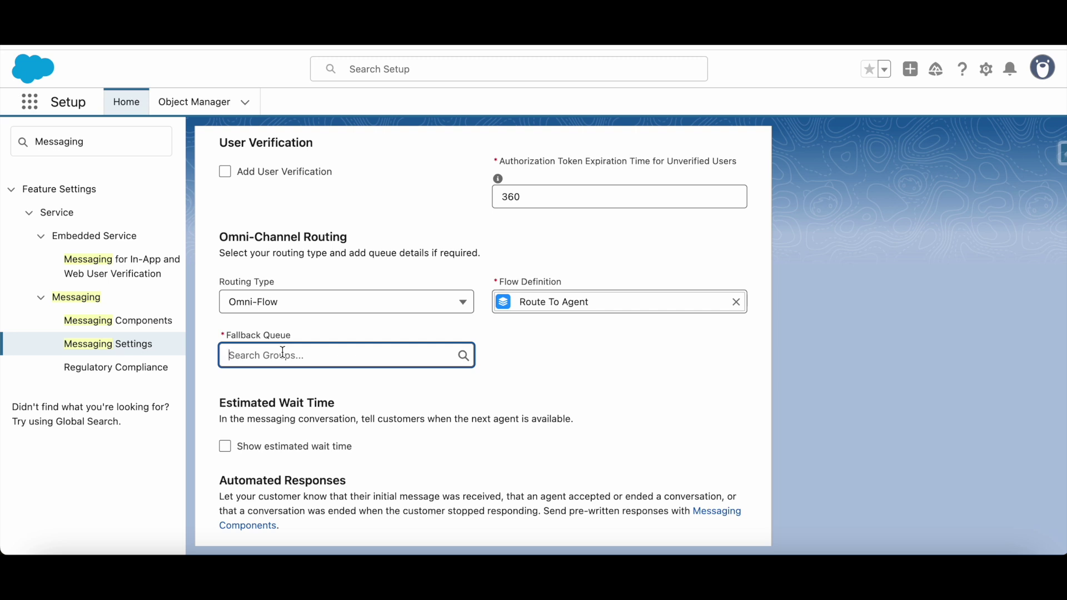
pyautogui.write('M')
pyautogui.press('BackSpace')
pyautogui.write('we')
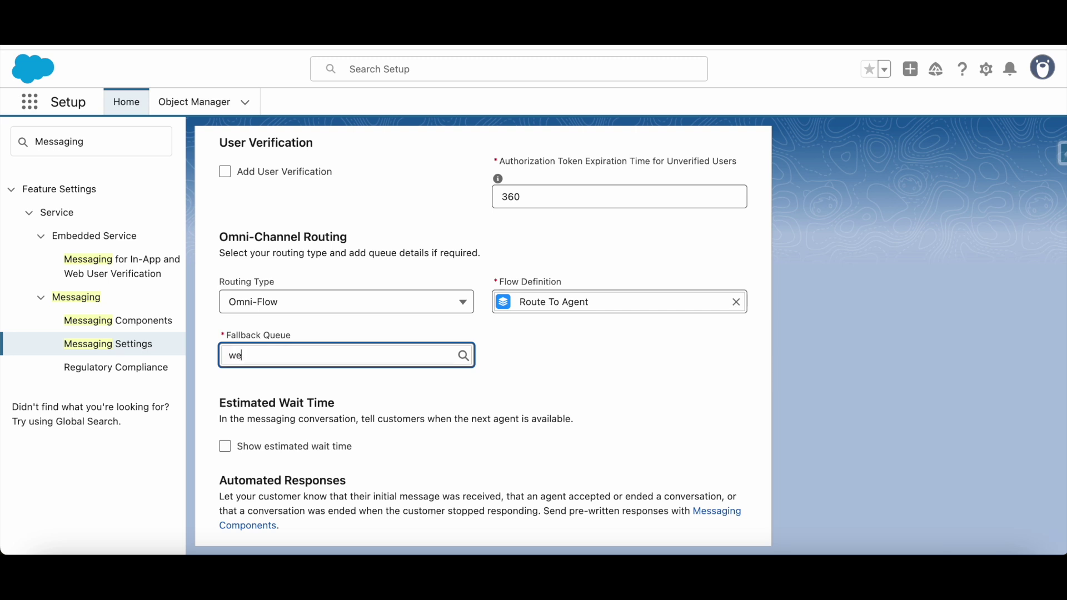
pyautogui.write('b')
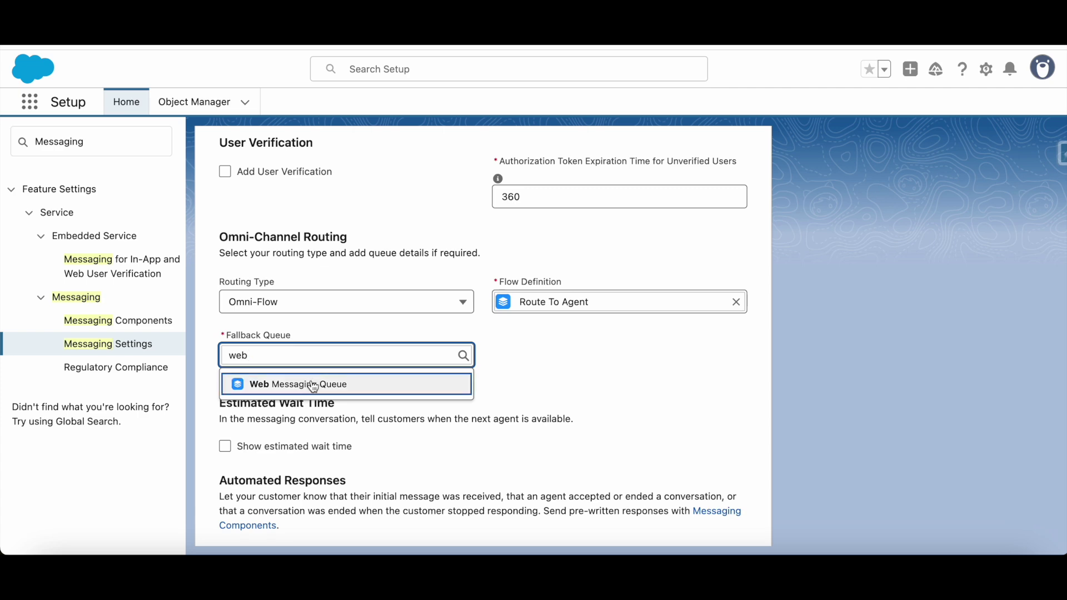
pyautogui.click(311, 381)
pyautogui.scroll(-10, 444, 403)
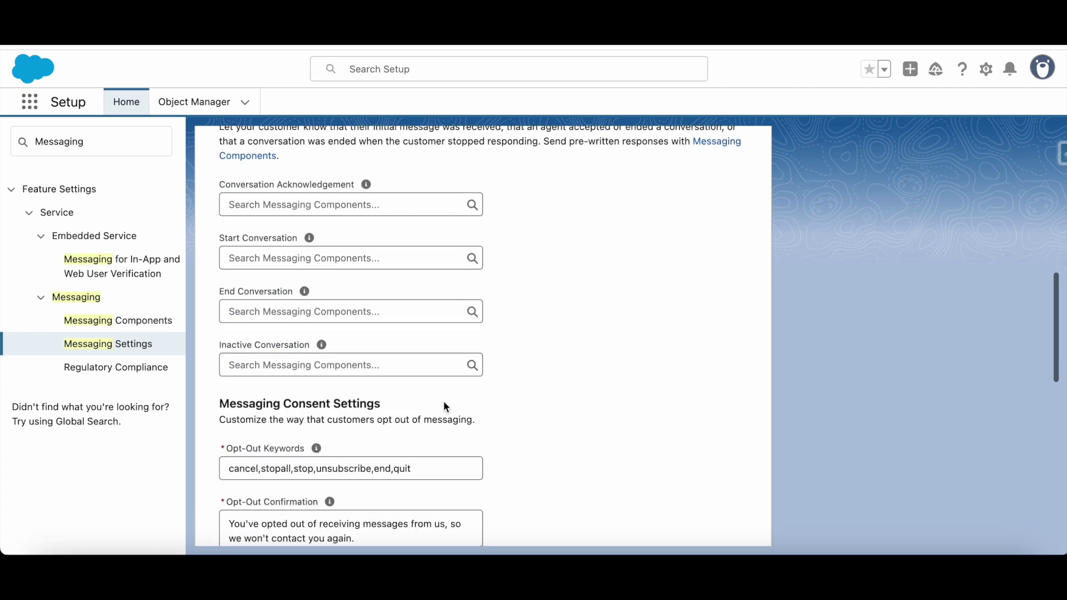
pyautogui.scroll(-5, 445, 406)
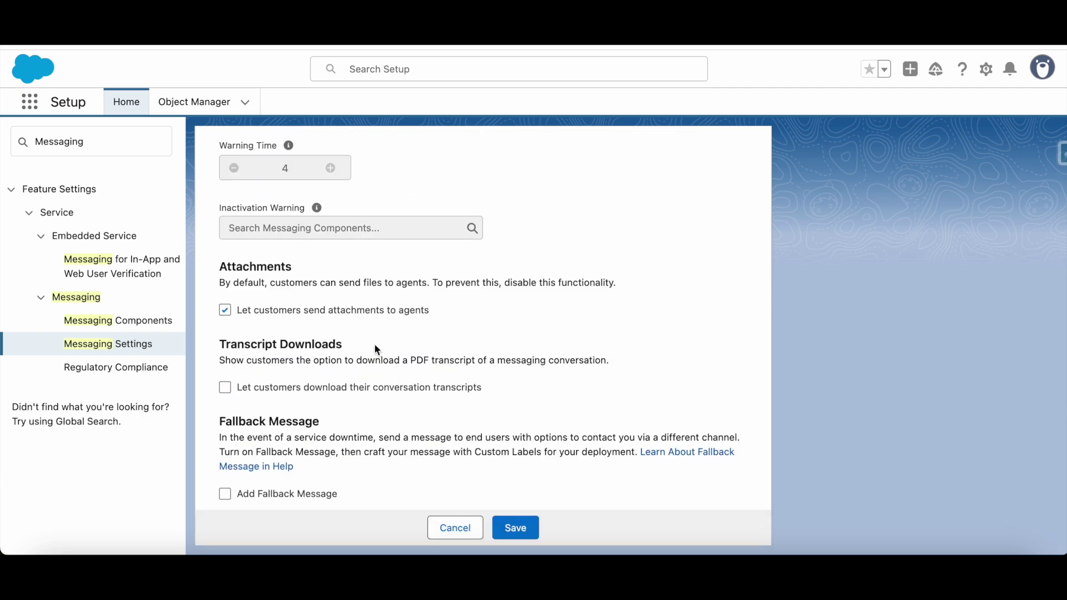
pyautogui.click(520, 528)
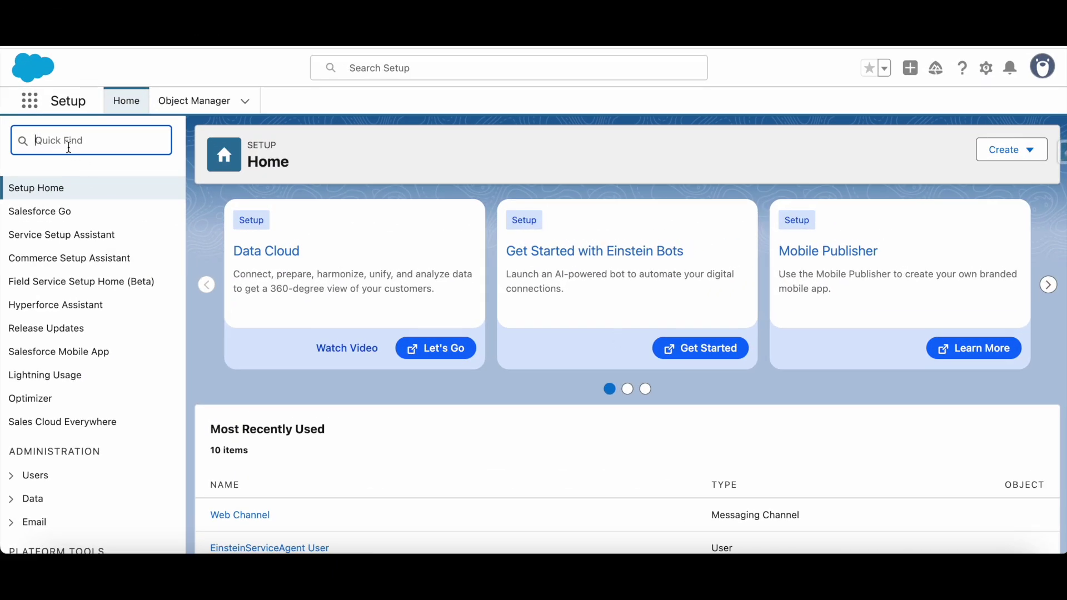
# Step: Start a new Messaging for In-App and Web deployment of the Web type
pyautogui.write('embedd')
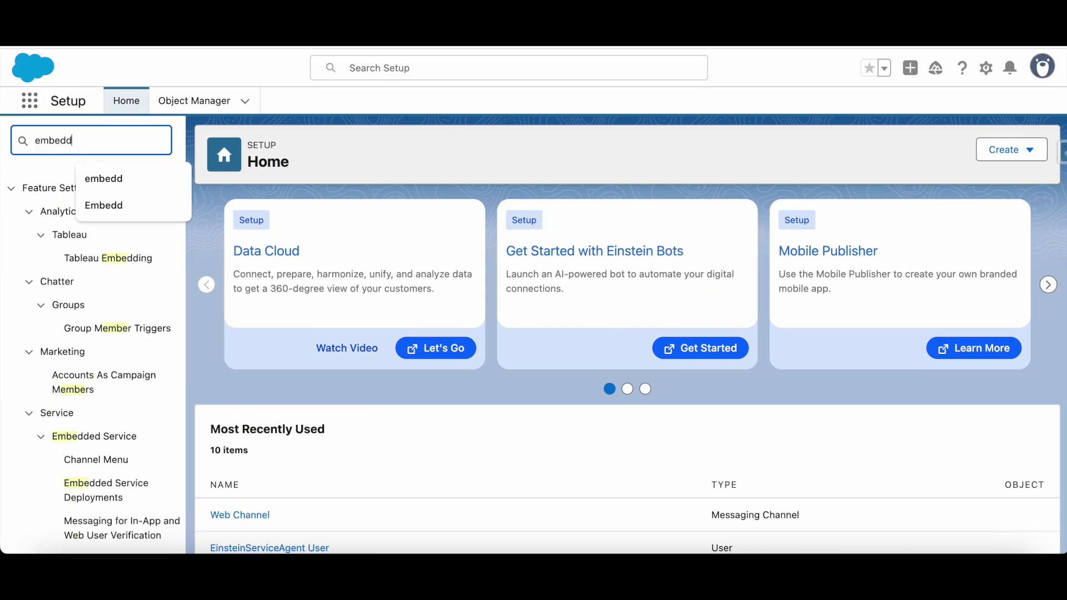
pyautogui.click(125, 360)
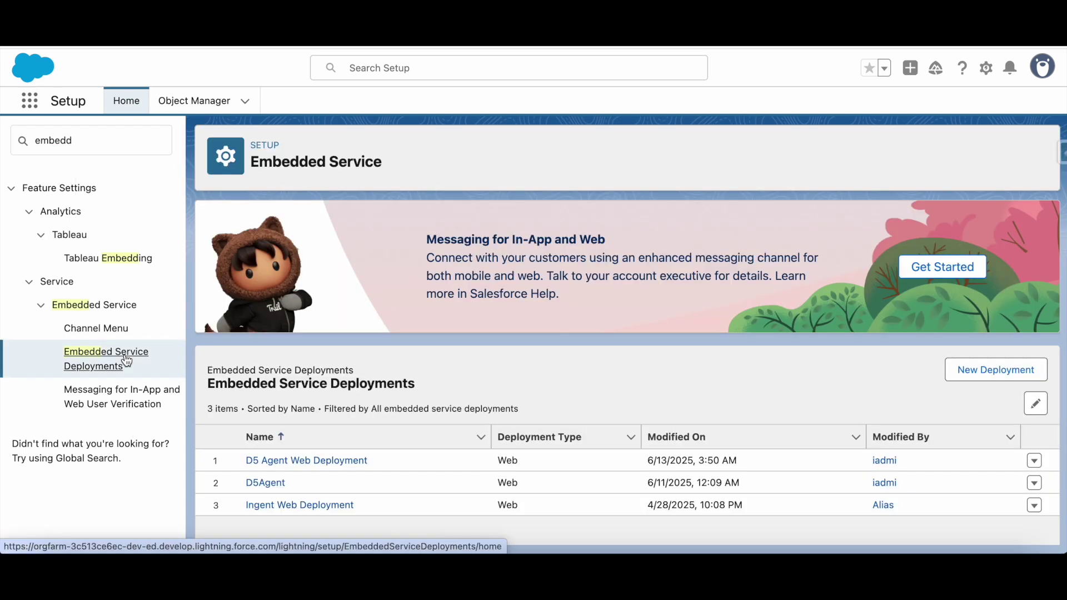
pyautogui.click(1001, 379)
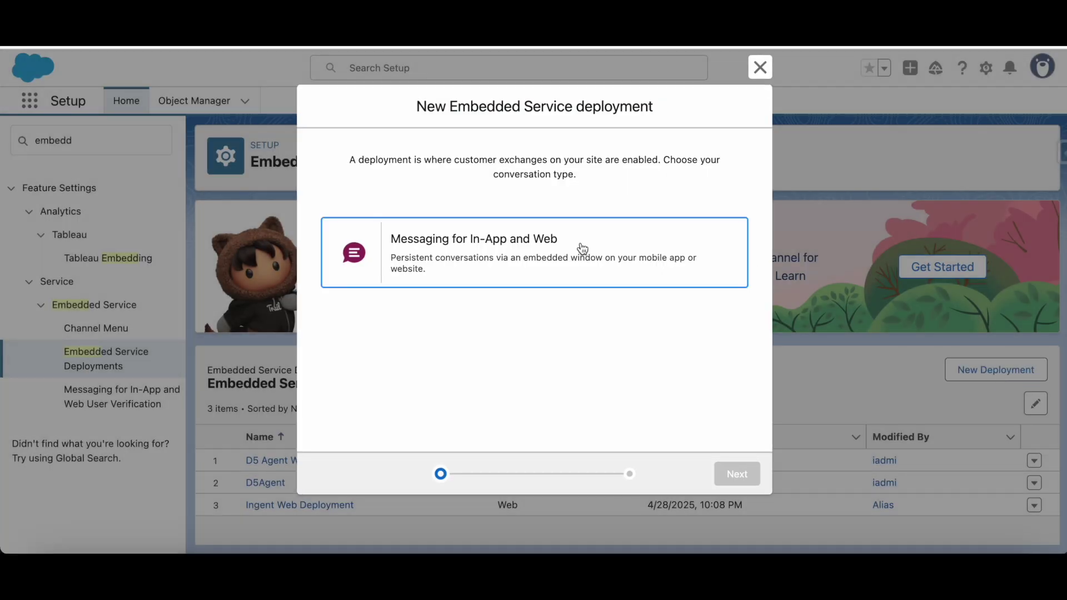
pyautogui.click(582, 248)
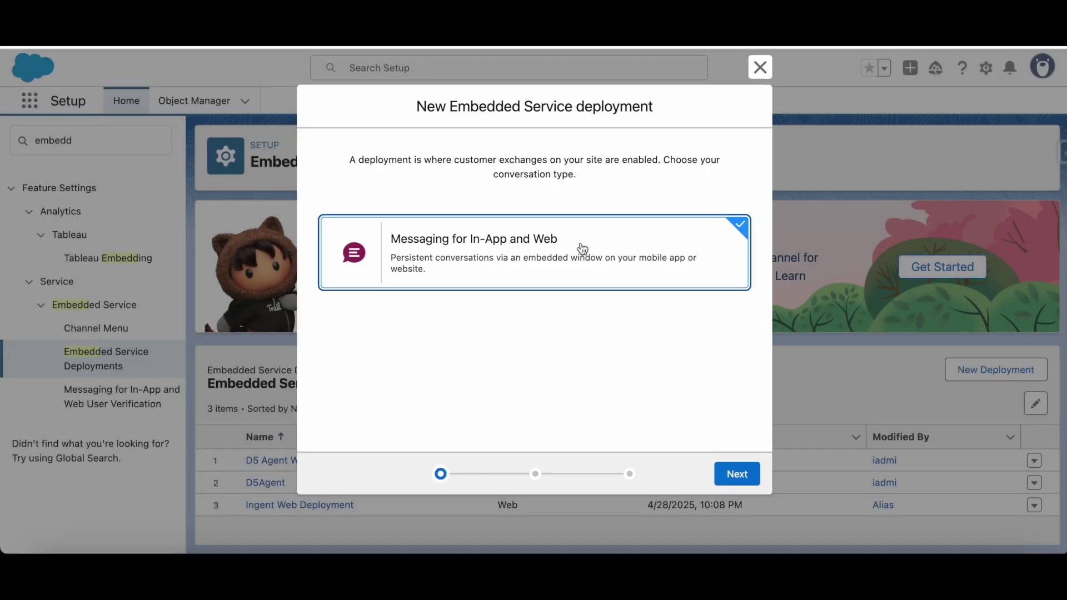
pyautogui.click(738, 476)
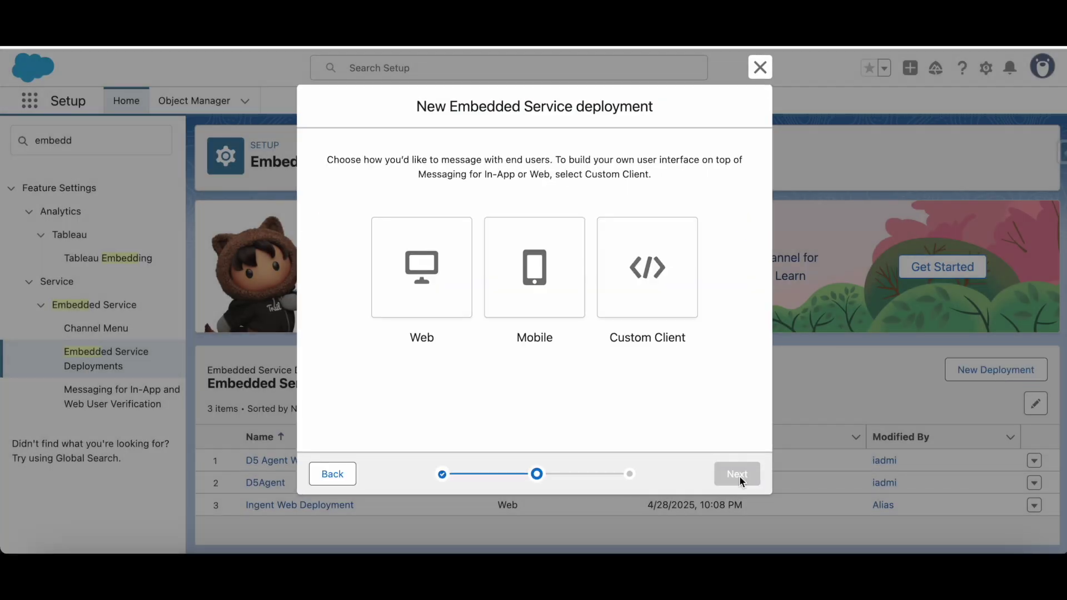
pyautogui.click(430, 257)
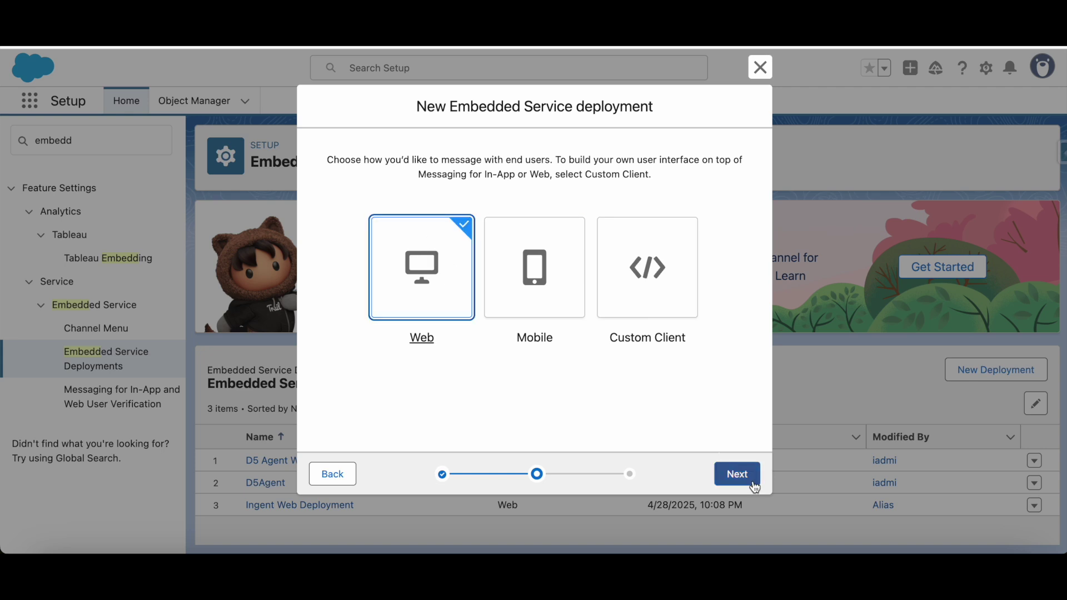
pyautogui.click(738, 475)
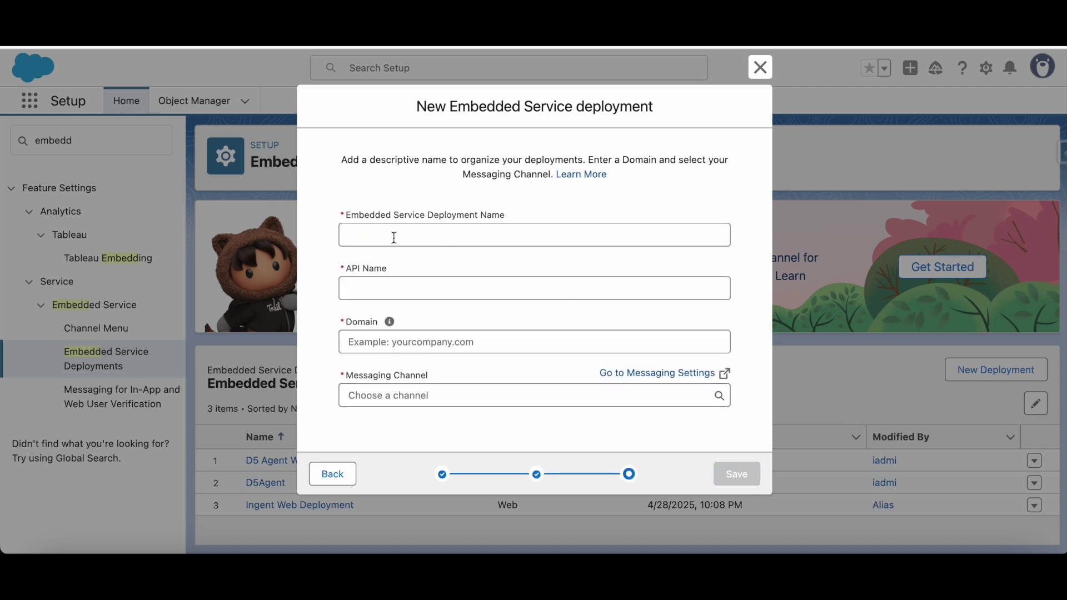
# Step: Name it 'Web Channel Deployment', paste the website domain, link Web Channel, and save
pyautogui.click(378, 236)
pyautogui.write('W')
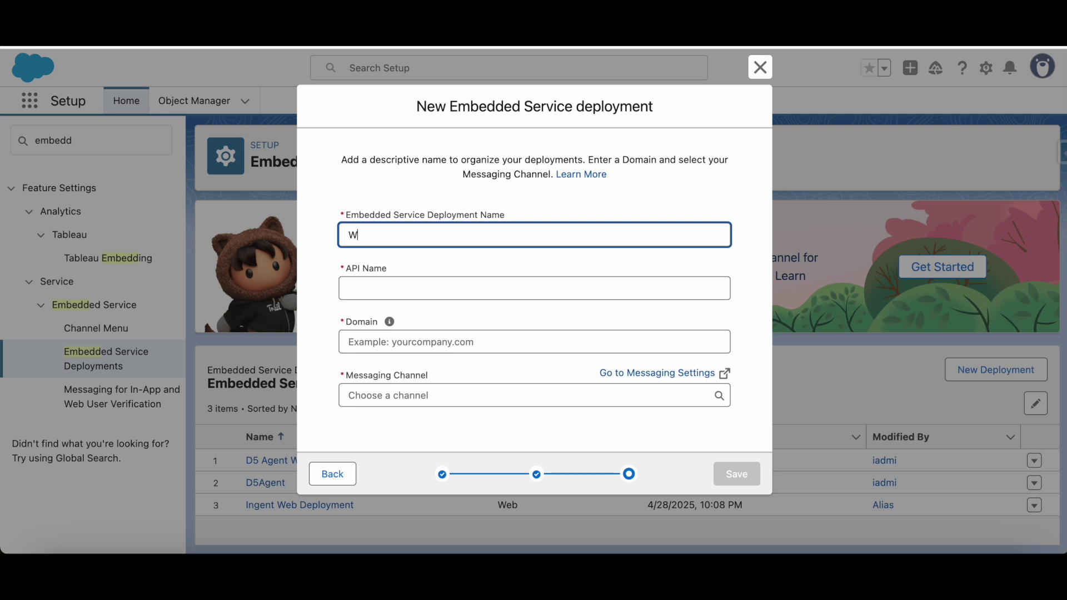
pyautogui.write('eb Channel Deployment')
pyautogui.click(374, 289)
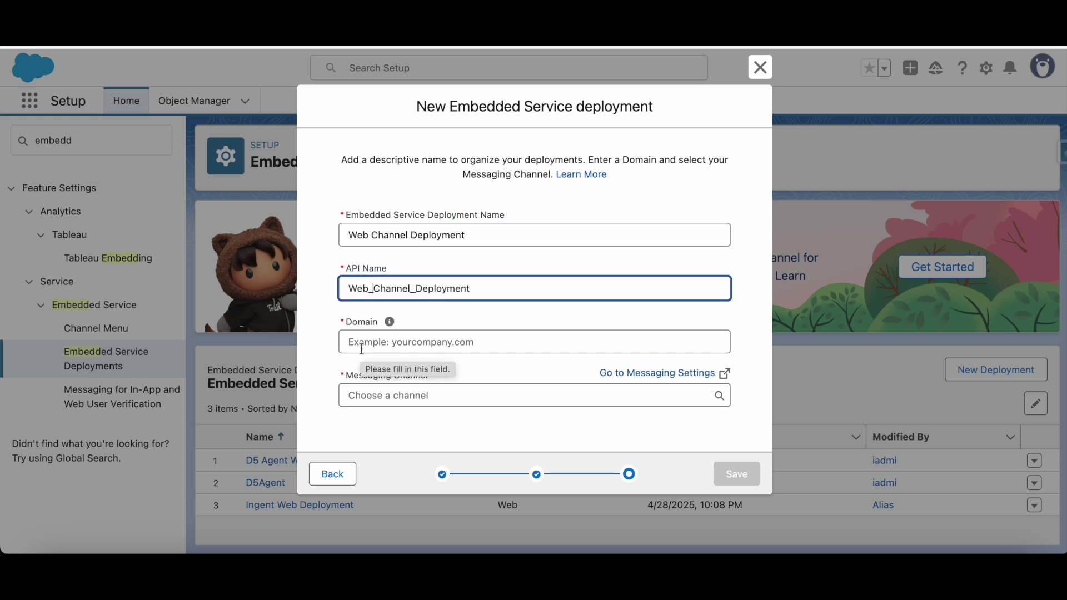
pyautogui.click(362, 343)
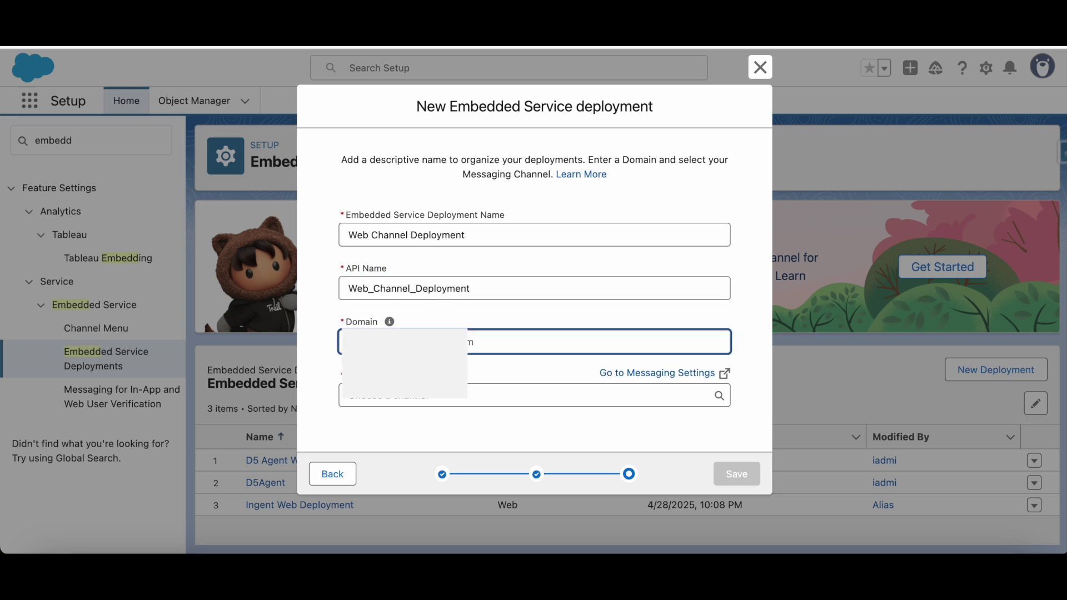
pyautogui.hotkey('ctrl', 'v')
pyautogui.press('BackSpace')
pyautogui.press('BackSpace')
pyautogui.press('BackSpace')
pyautogui.press('BackSpace')
pyautogui.press('BackSpace')
pyautogui.press('BackSpace')
pyautogui.press('BackSpace')
pyautogui.press('BackSpace')
pyautogui.press('BackSpace')
pyautogui.press('BackSpace')
pyautogui.press('BackSpace')
pyautogui.click(431, 398)
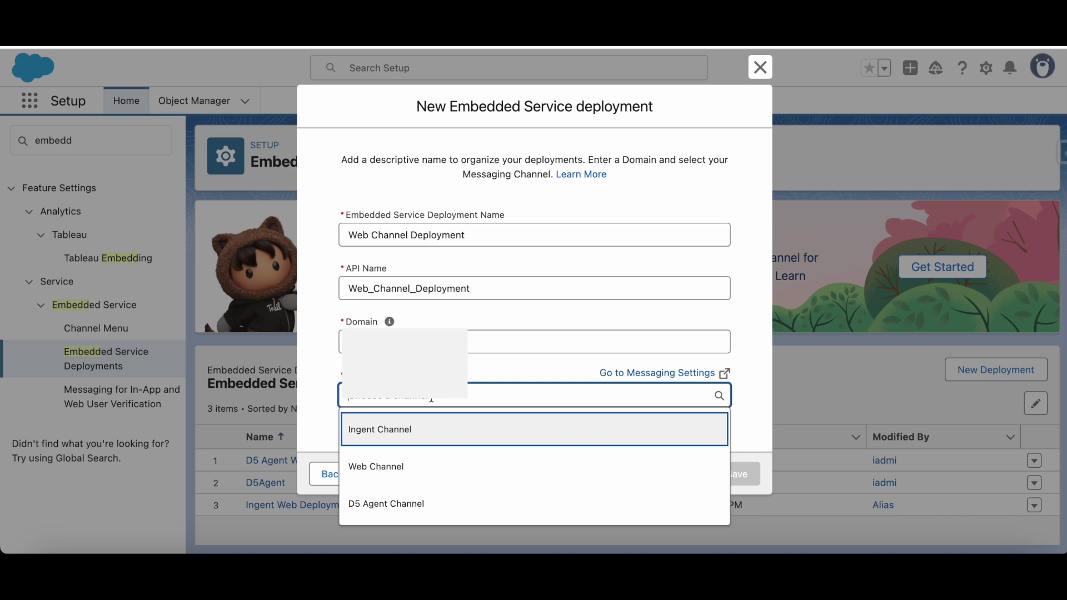
pyautogui.click(402, 468)
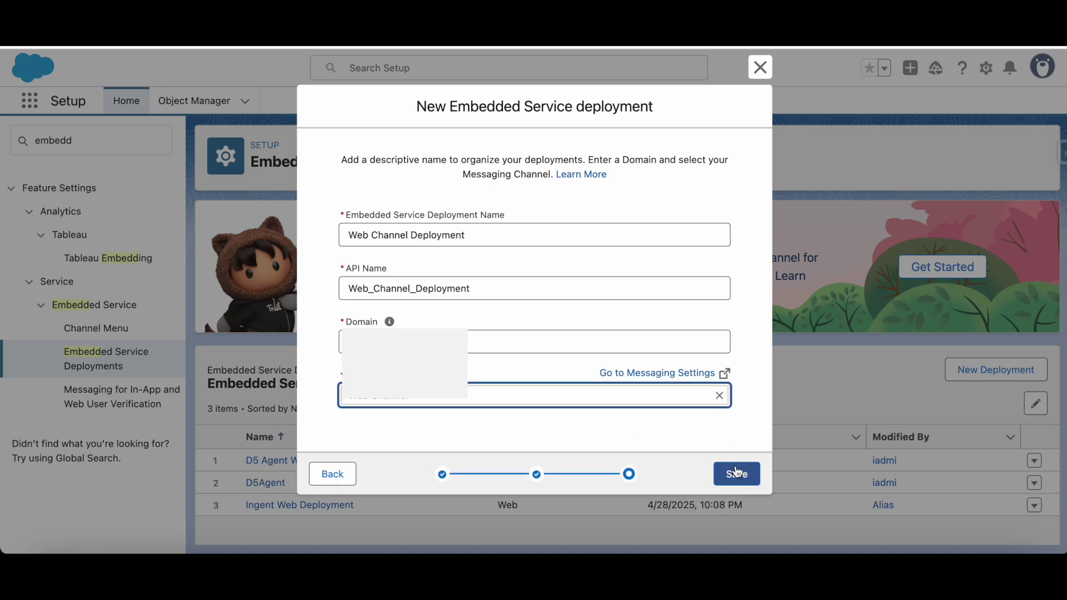
pyautogui.click(736, 473)
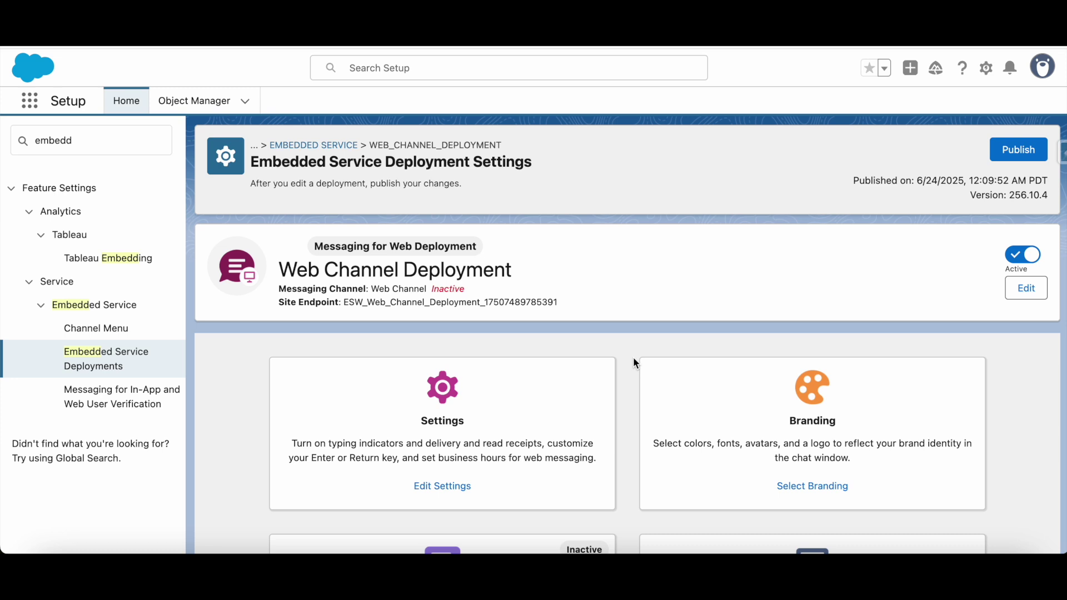
# Step: Review the Web Channel Deployment's name and channel details, then close the Edit dialog unchanged
pyautogui.scroll(-1, 633, 356)
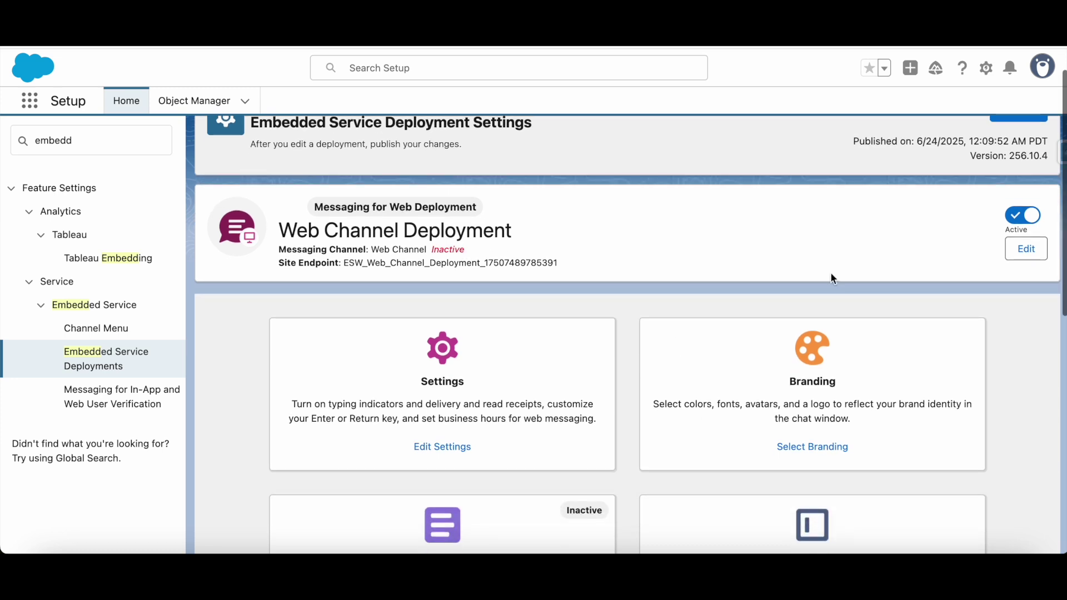
pyautogui.click(1024, 250)
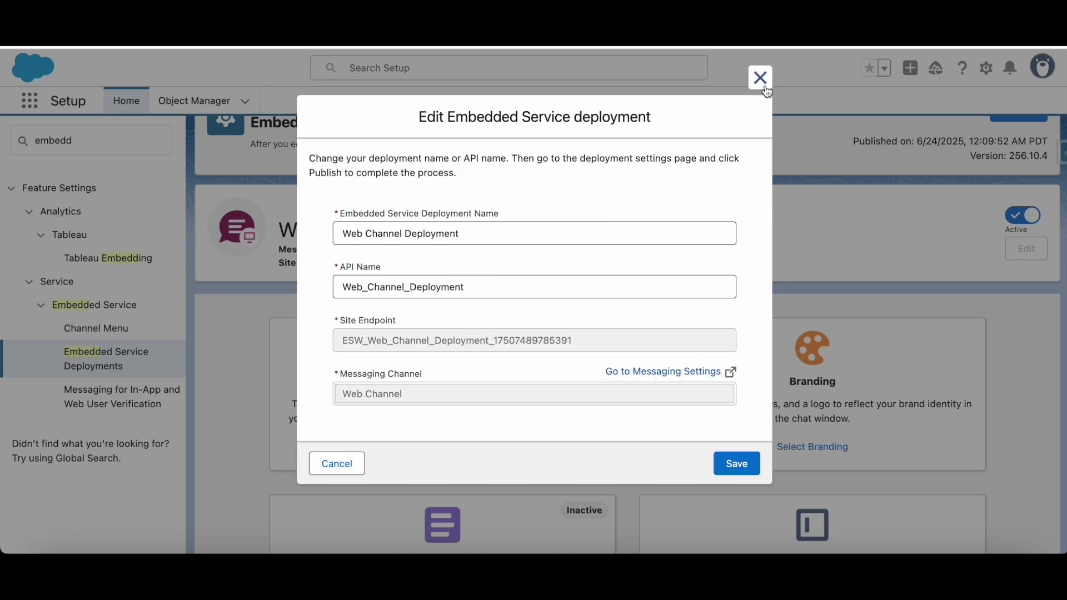
pyautogui.click(760, 78)
# Step: Search 'Mess' in Quick Find and activate the Web Channel from Messaging Settings
pyautogui.click(82, 147)
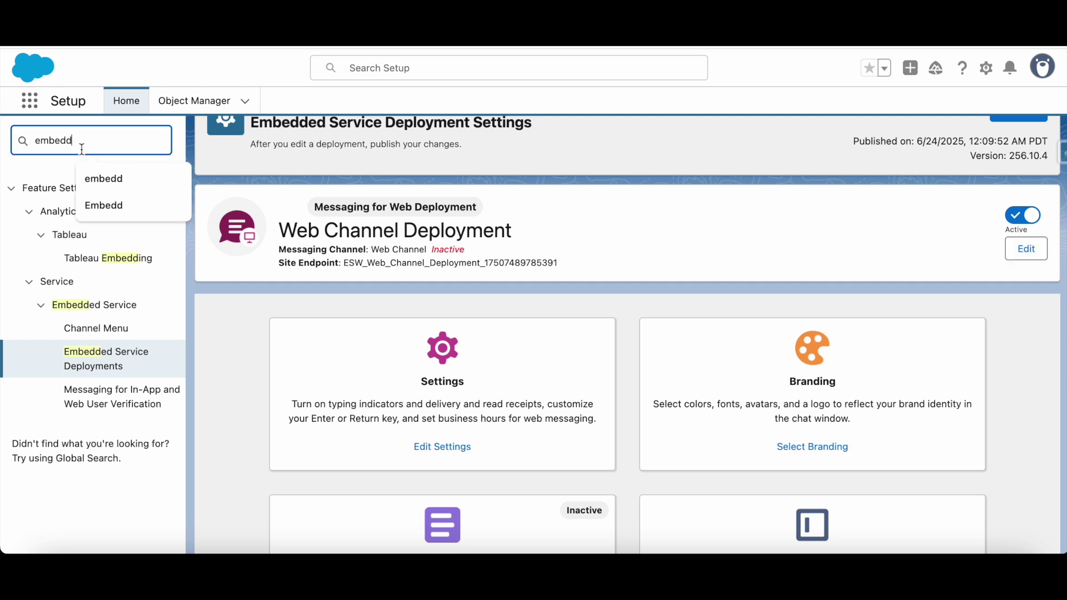
pyautogui.press('BackSpace')
pyautogui.press('BackSpace')
pyautogui.press('BackSpace')
pyautogui.press('BackSpace')
pyautogui.press('BackSpace')
pyautogui.press('BackSpace')
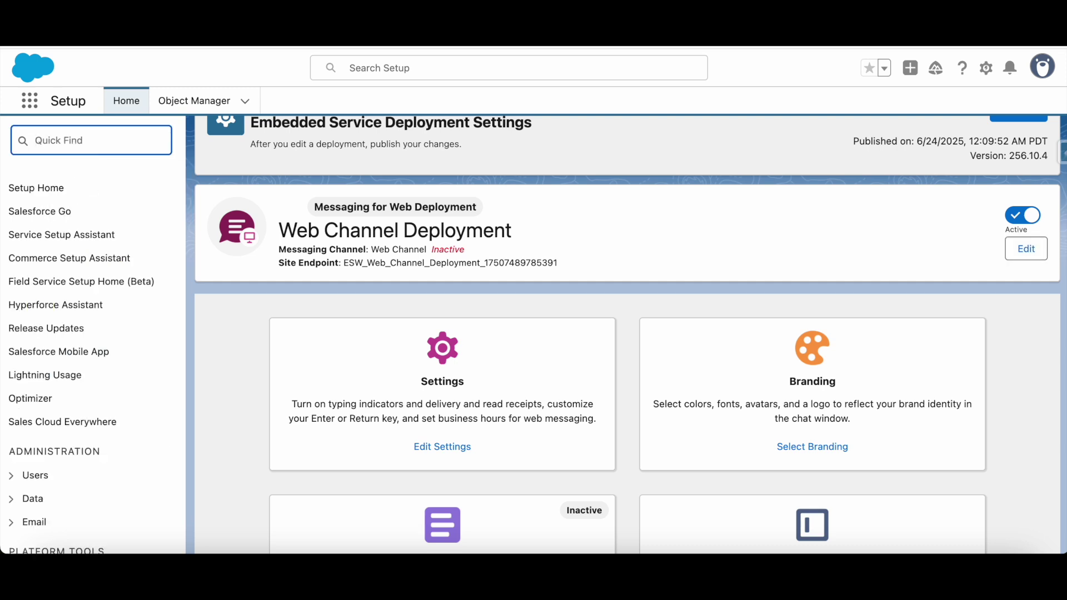
pyautogui.write('Mess')
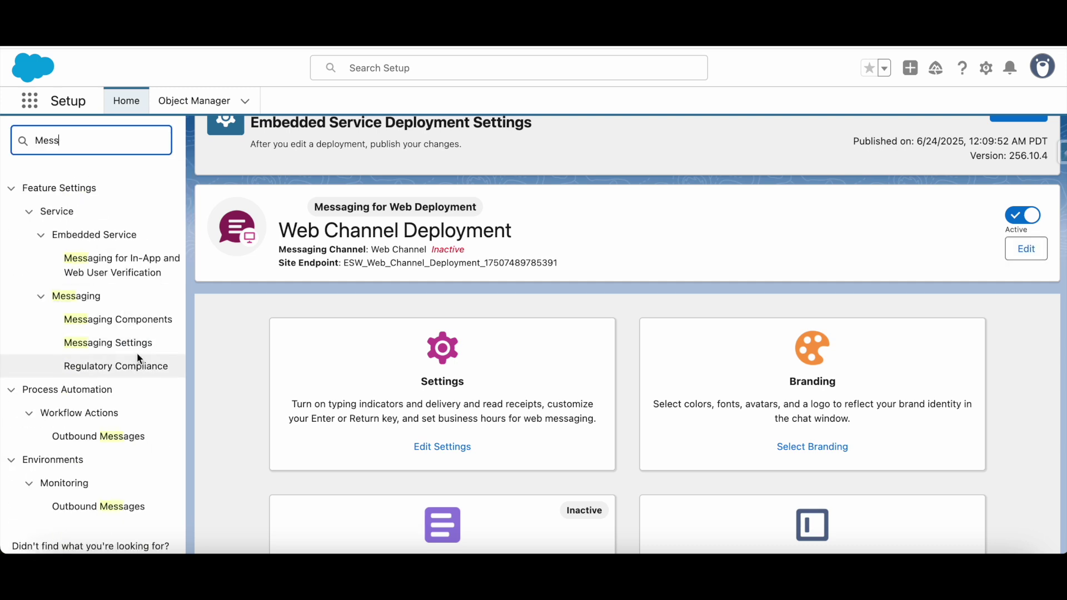
pyautogui.click(138, 350)
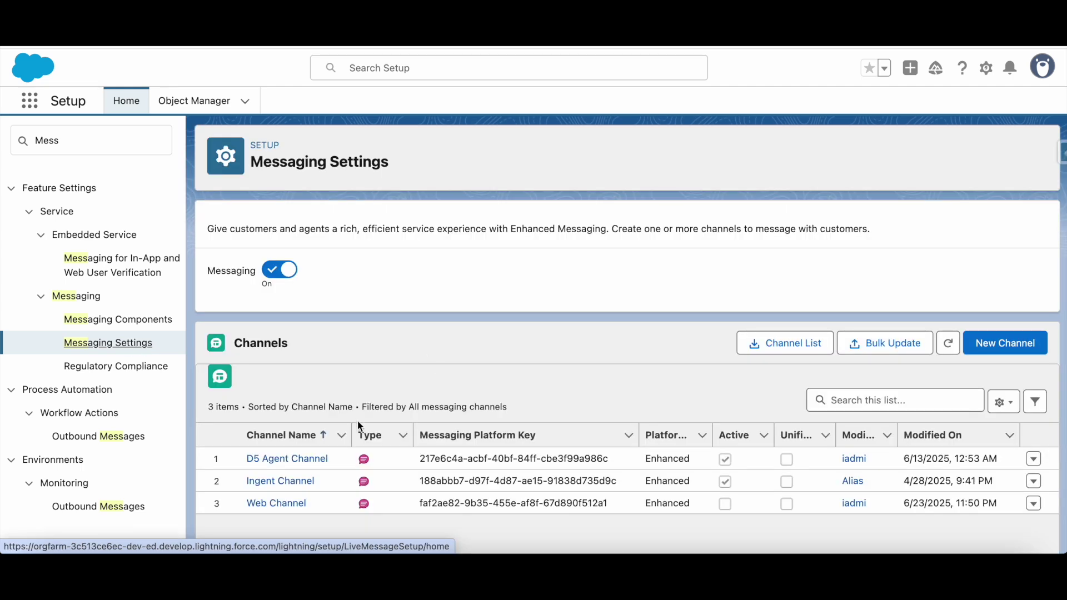
pyautogui.click(298, 501)
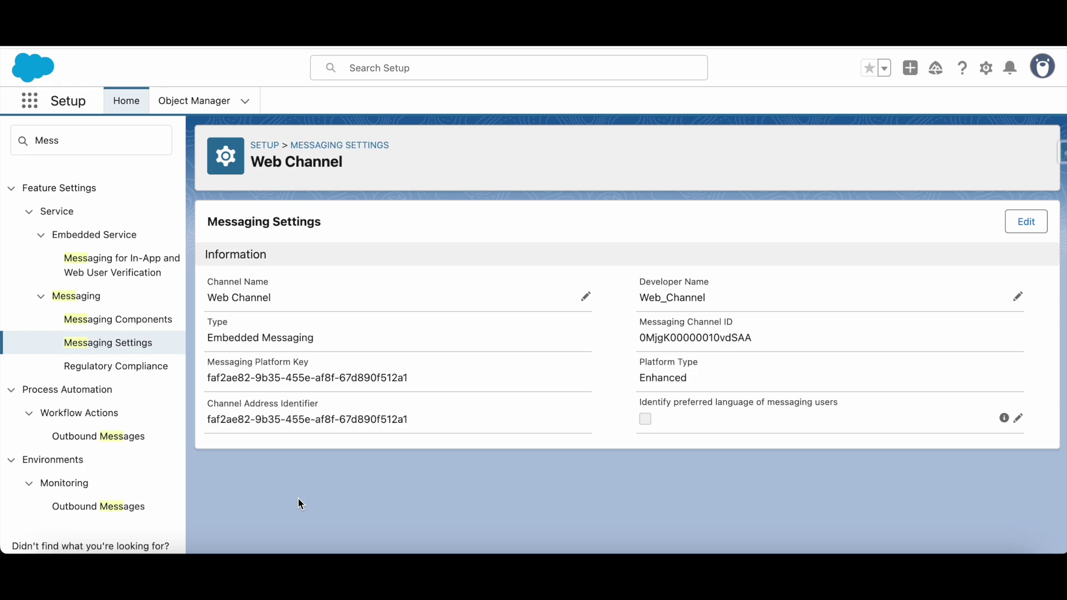
pyautogui.scroll(-10, 828, 374)
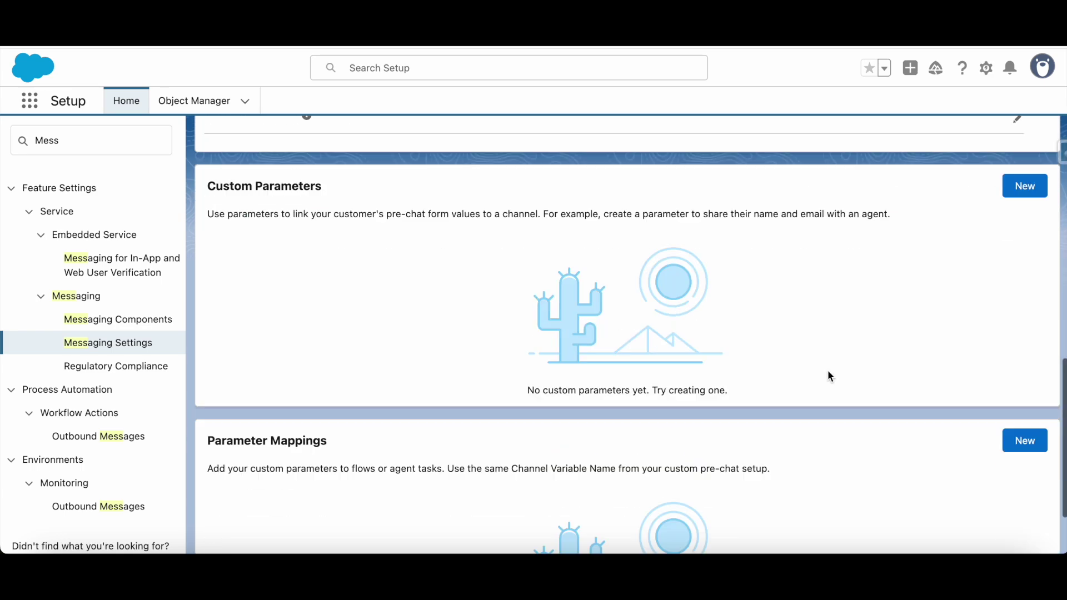
pyautogui.scroll(10, 829, 374)
pyautogui.click(998, 151)
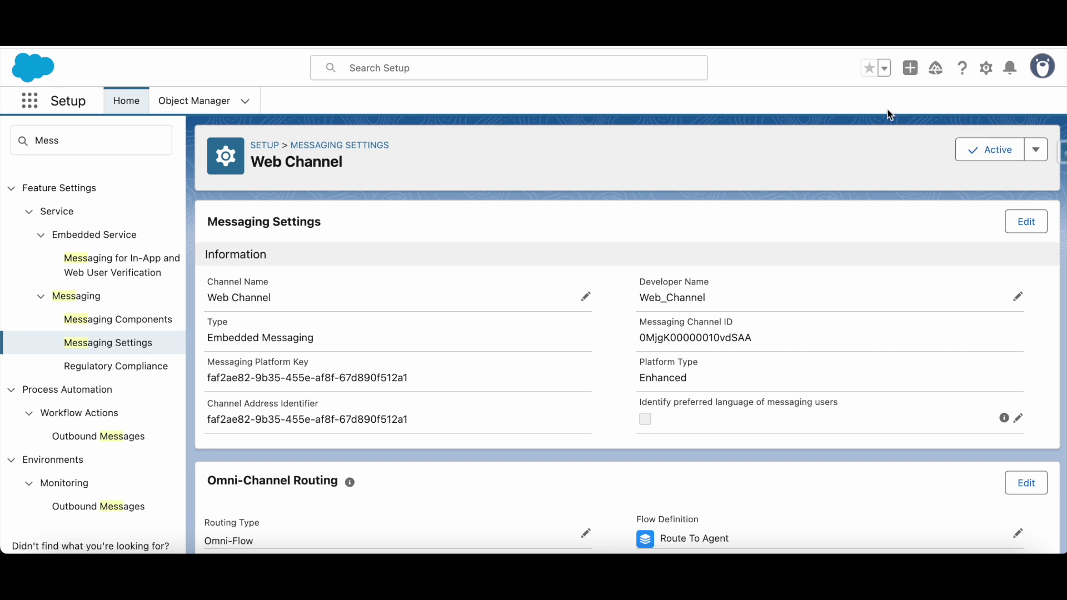
# Step: Replace the Quick Find query with 'embedd' to filter the Setup menu
pyautogui.click(67, 147)
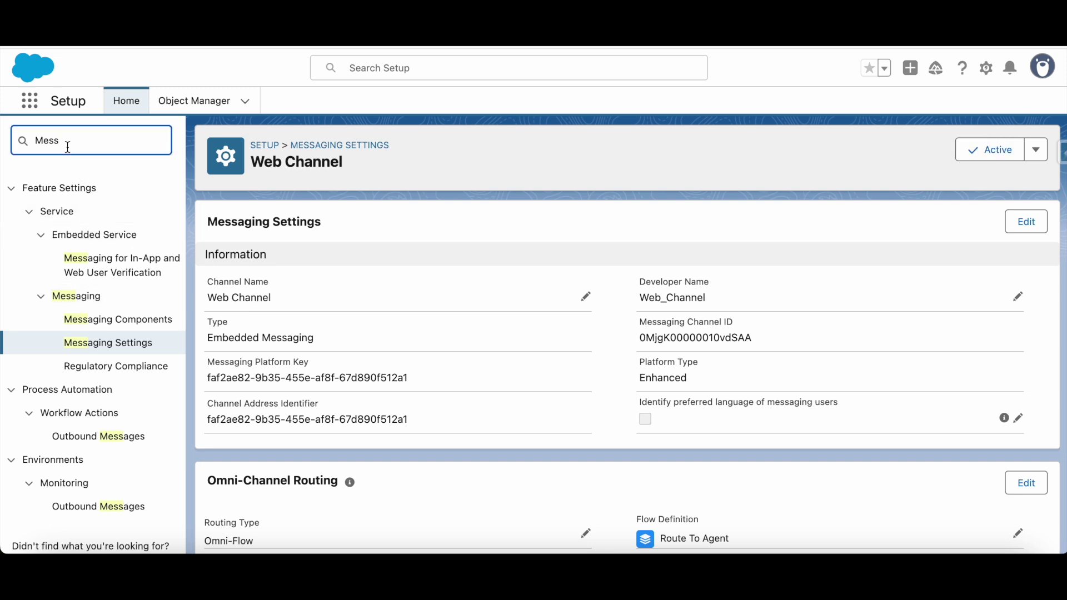
pyautogui.press('BackSpace')
pyautogui.press('BackSpace')
pyautogui.press('BackSpace')
pyautogui.press('BackSpace')
pyautogui.write('emb')
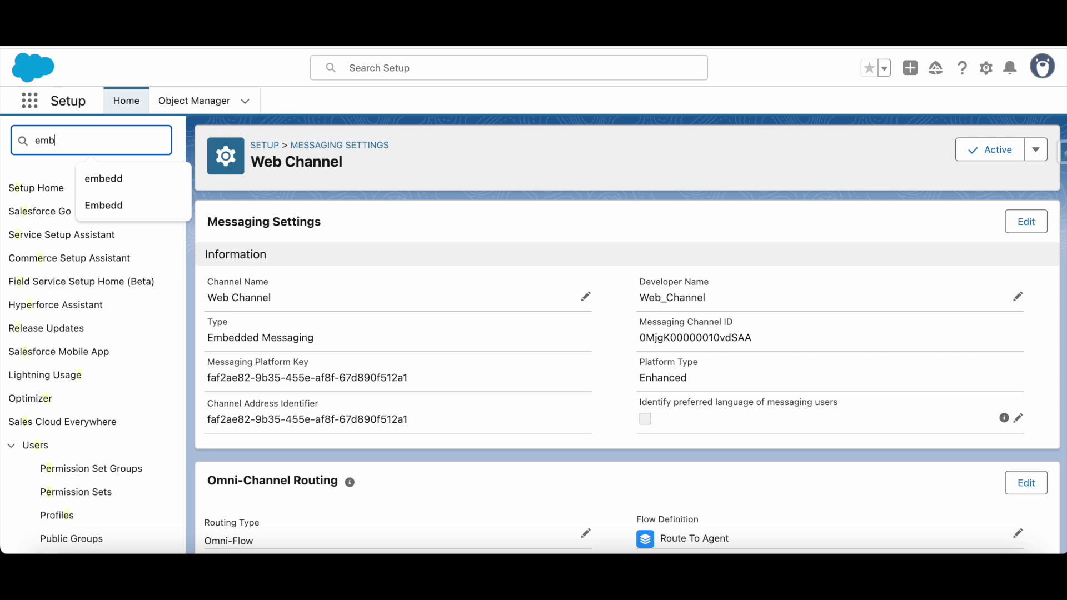
pyautogui.write('edd')
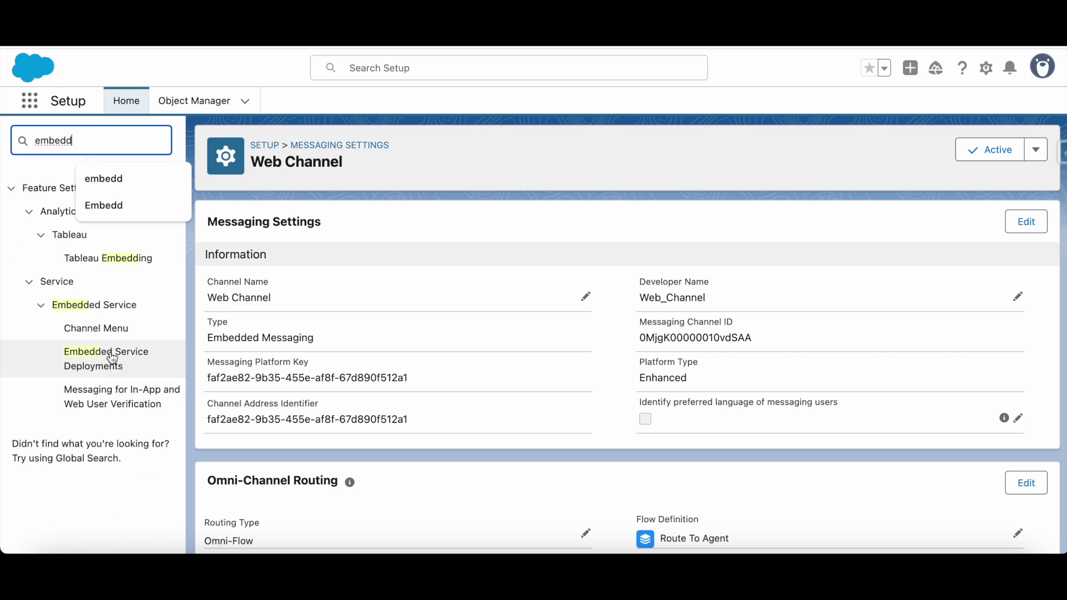
# Step: Open Web Channel Deployment's Install Code Snippet and scroll through the chat initialisation code
pyautogui.click(111, 358)
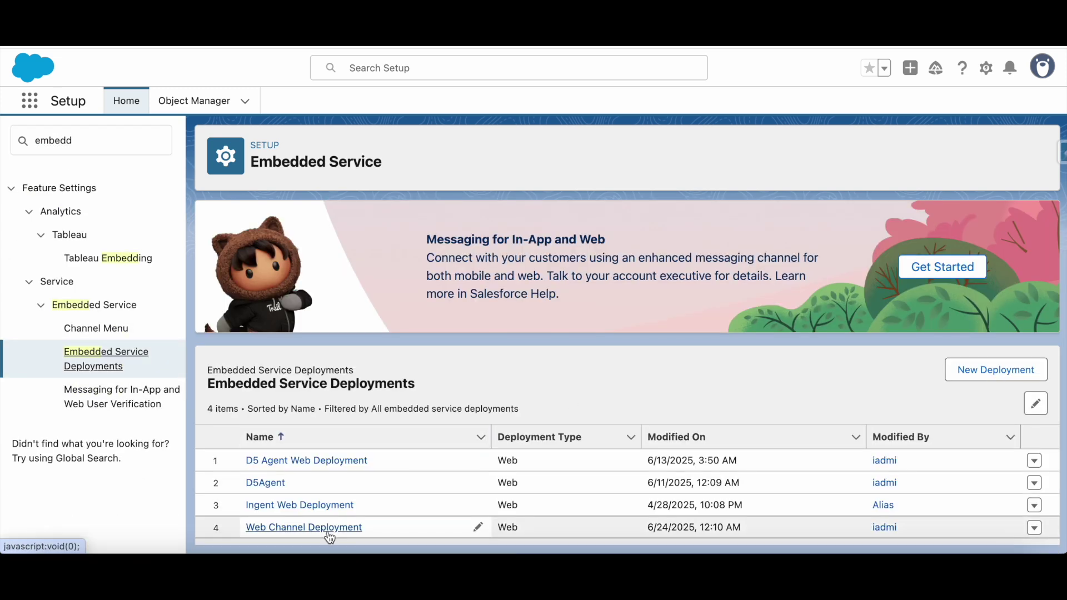
pyautogui.click(316, 526)
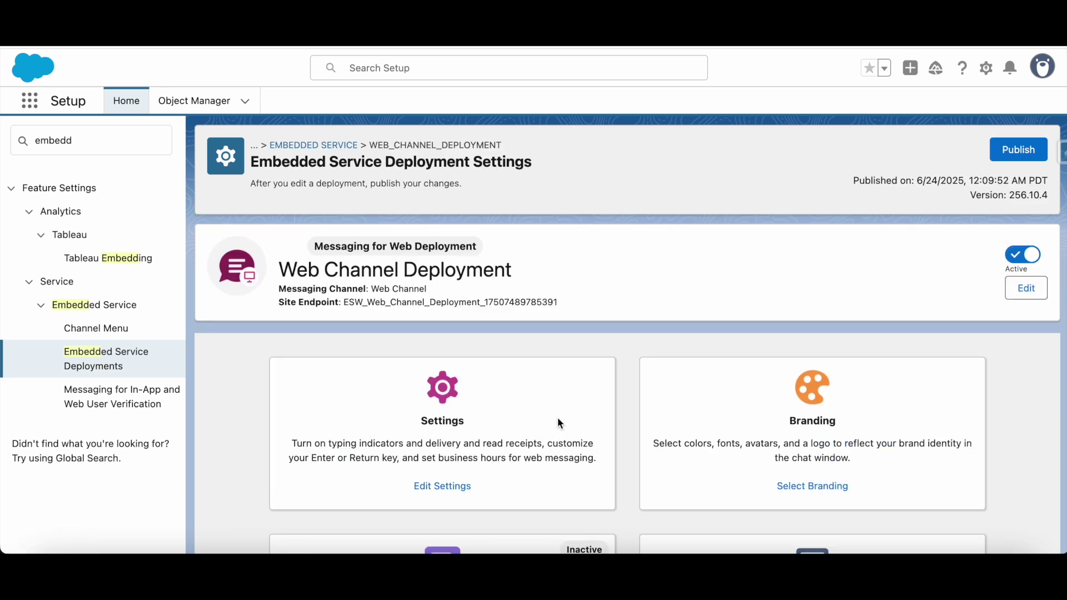
pyautogui.scroll(-2, 558, 422)
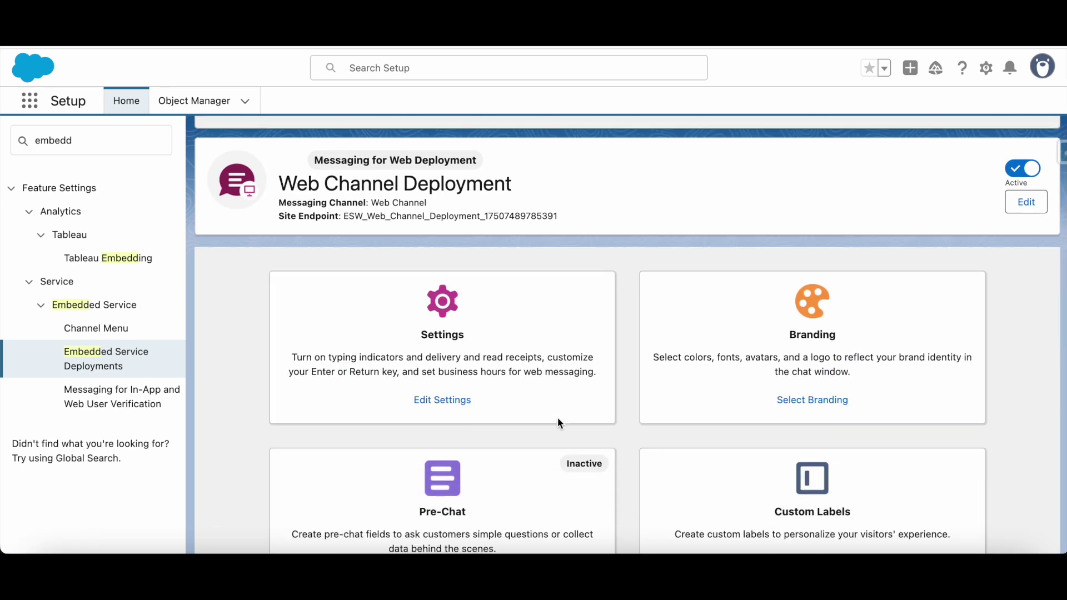
pyautogui.scroll(-5, 558, 423)
pyautogui.scroll(-1, 558, 423)
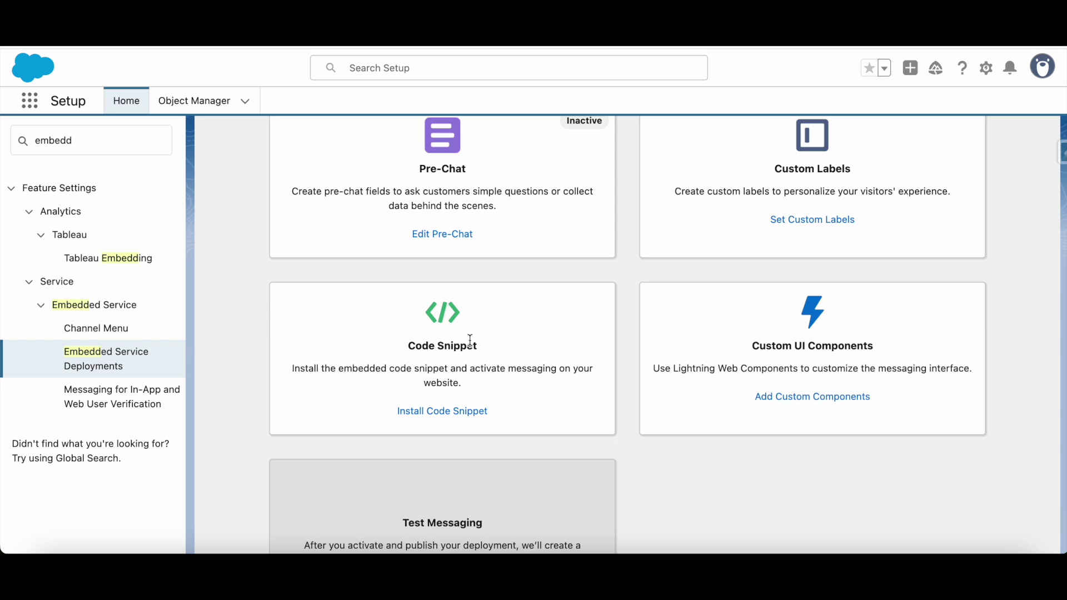
pyautogui.click(443, 412)
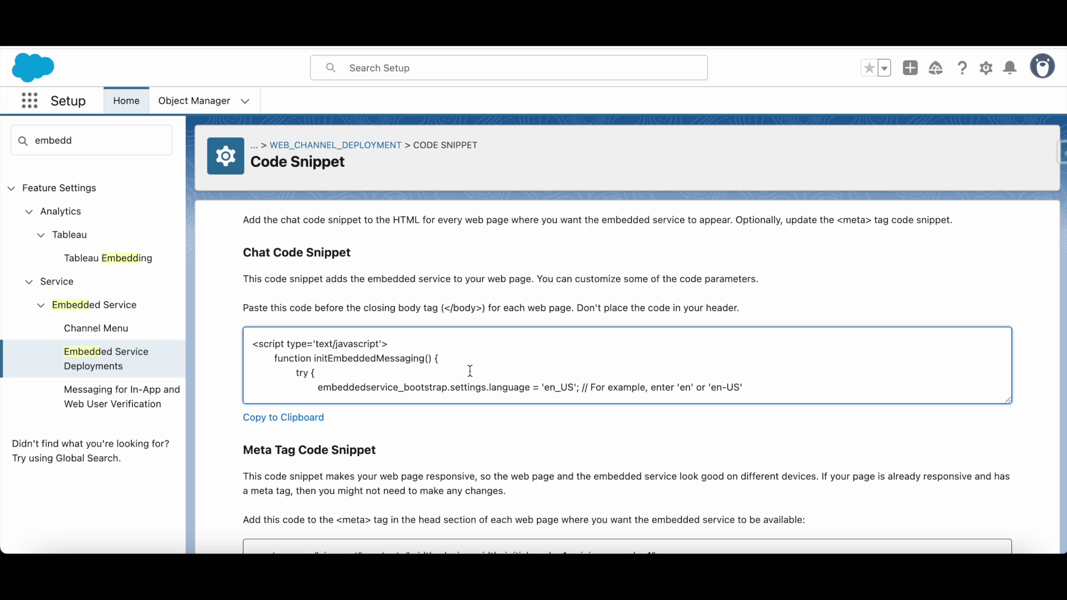
pyautogui.scroll(-5, 428, 374)
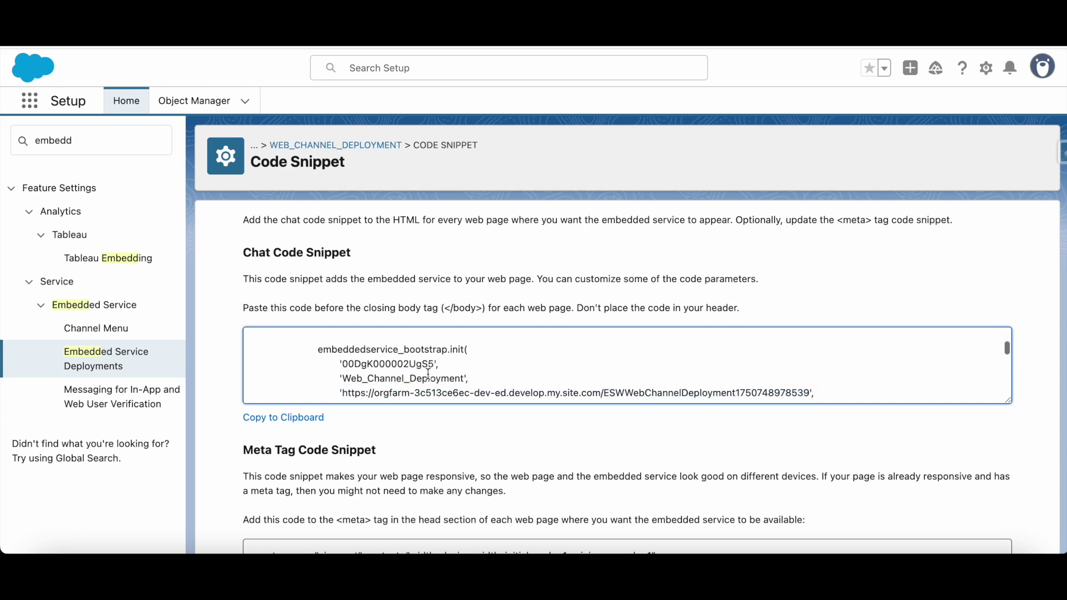
pyautogui.scroll(-3, 428, 374)
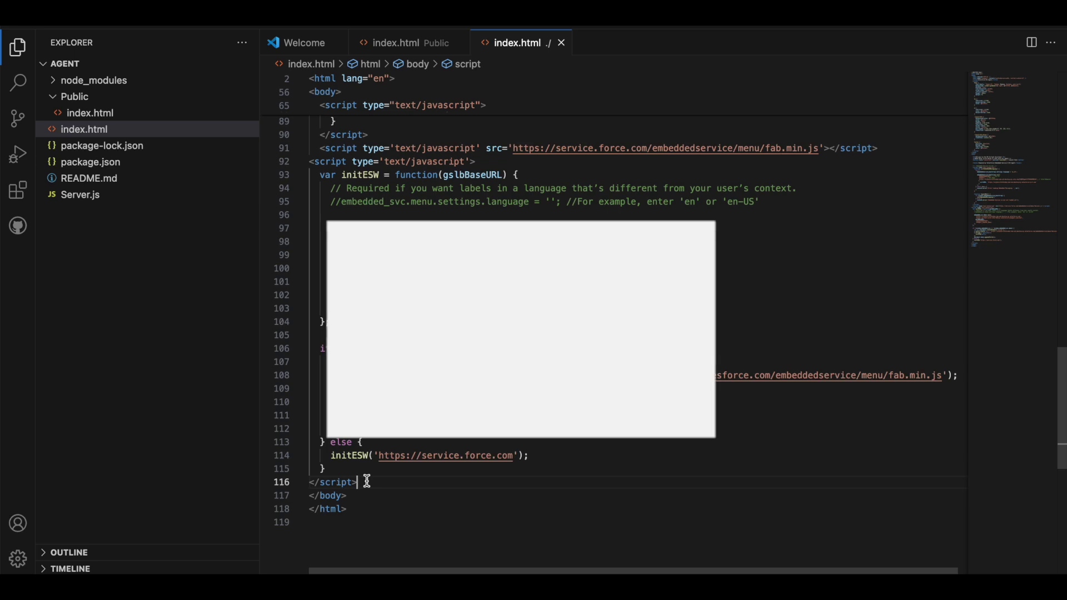
# Step: Add and then remove a blank line before </body> in index.html, saving with Ctrl+S
pyautogui.click(310, 498)
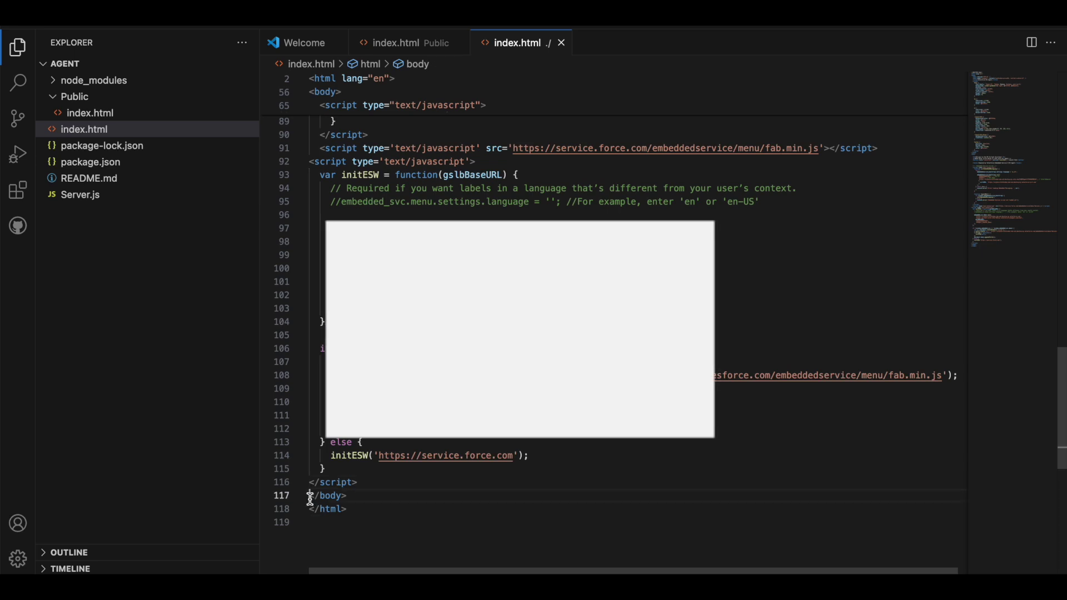
pyautogui.press('Return')
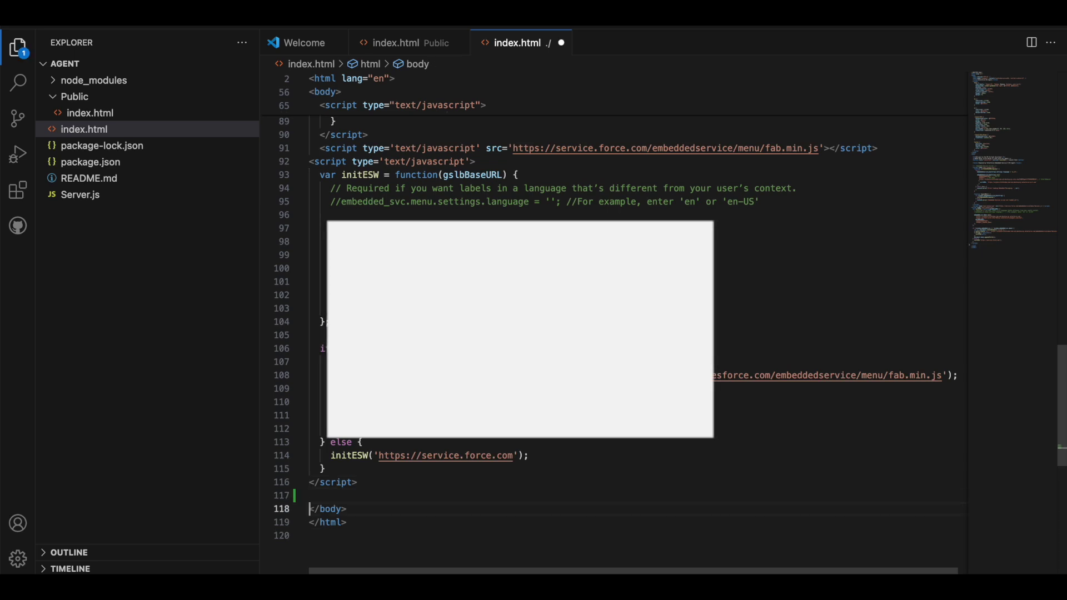
pyautogui.click(310, 496)
pyautogui.hotkey('ctrl', 's')
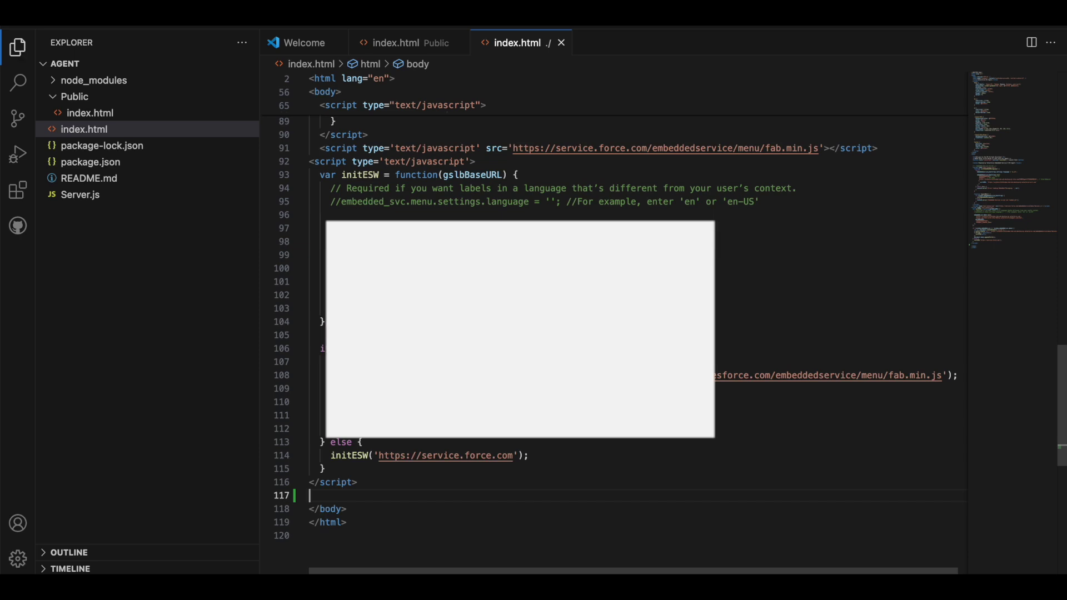
pyautogui.press('BackSpace')
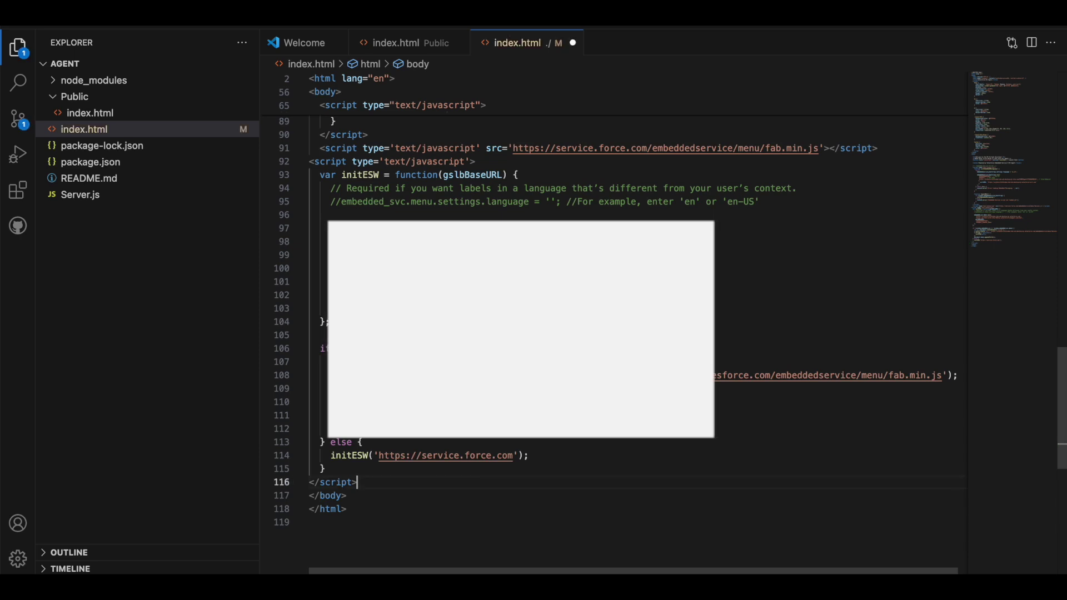
pyautogui.hotkey('ctrl', 's')
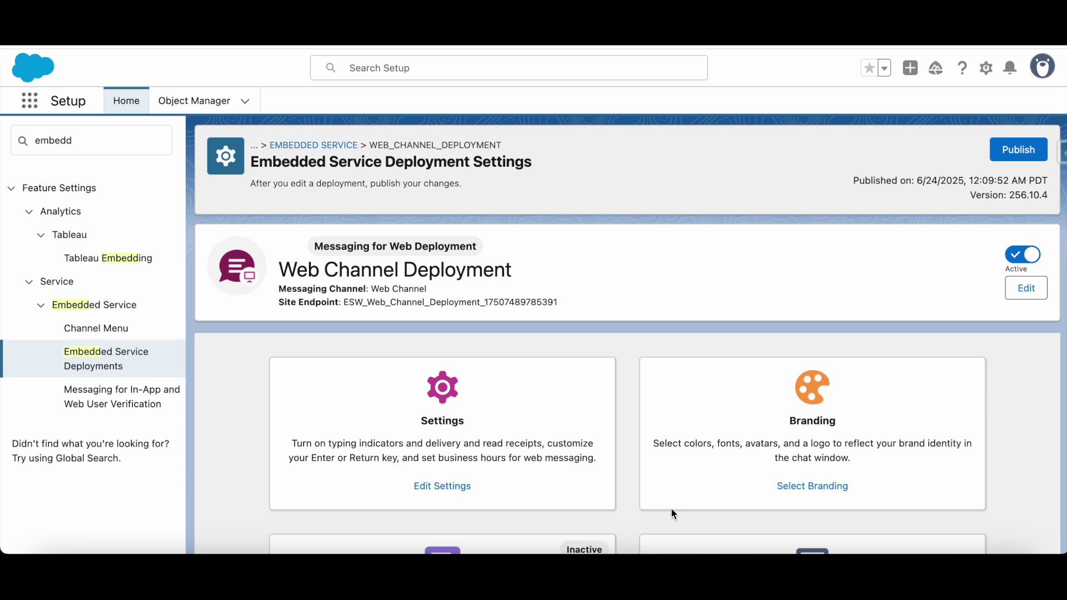
# Step: Search 'Cors' to open the Security > CORS page, then clear the Quick Find box
pyautogui.click(70, 144)
pyautogui.press('BackSpace')
pyautogui.press('BackSpace')
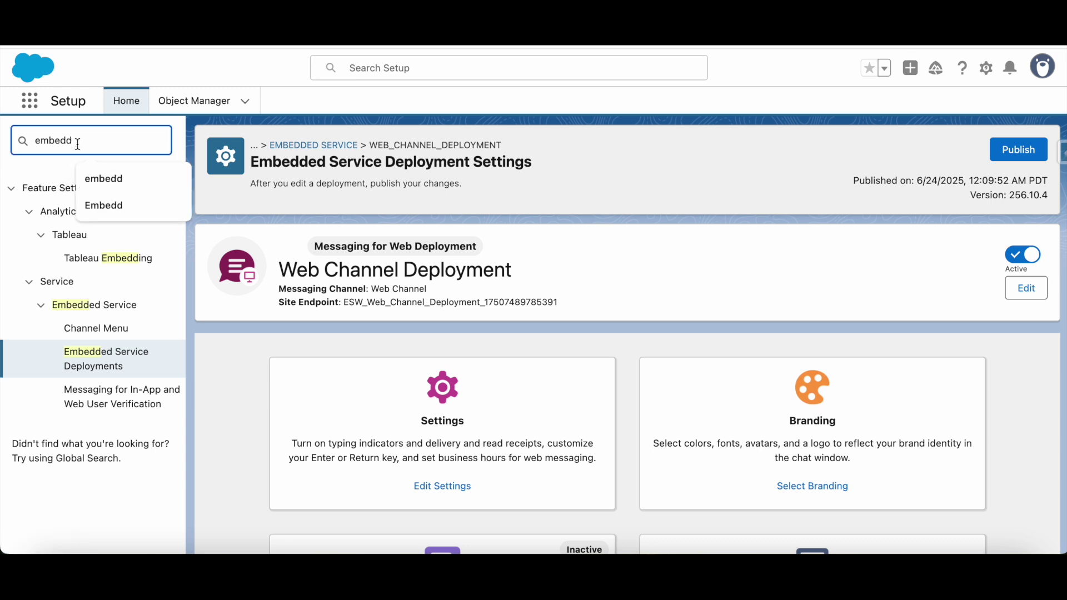
pyautogui.press('BackSpace')
pyautogui.press('BackSpace')
pyautogui.press('BackSpace')
pyautogui.press('BackSpace')
pyautogui.write('C')
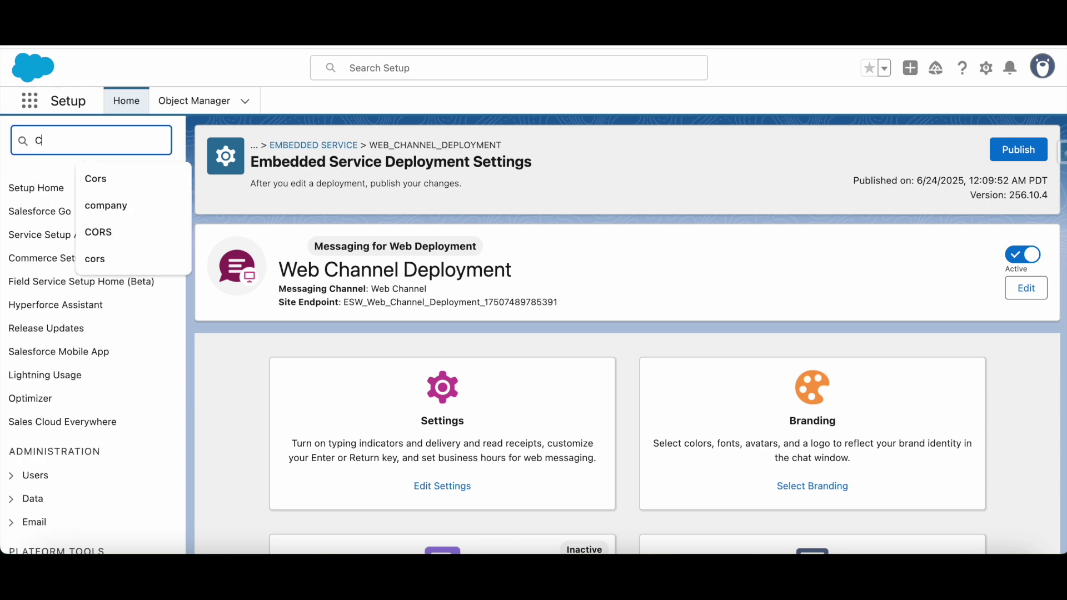
pyautogui.write('ors')
pyautogui.click(54, 212)
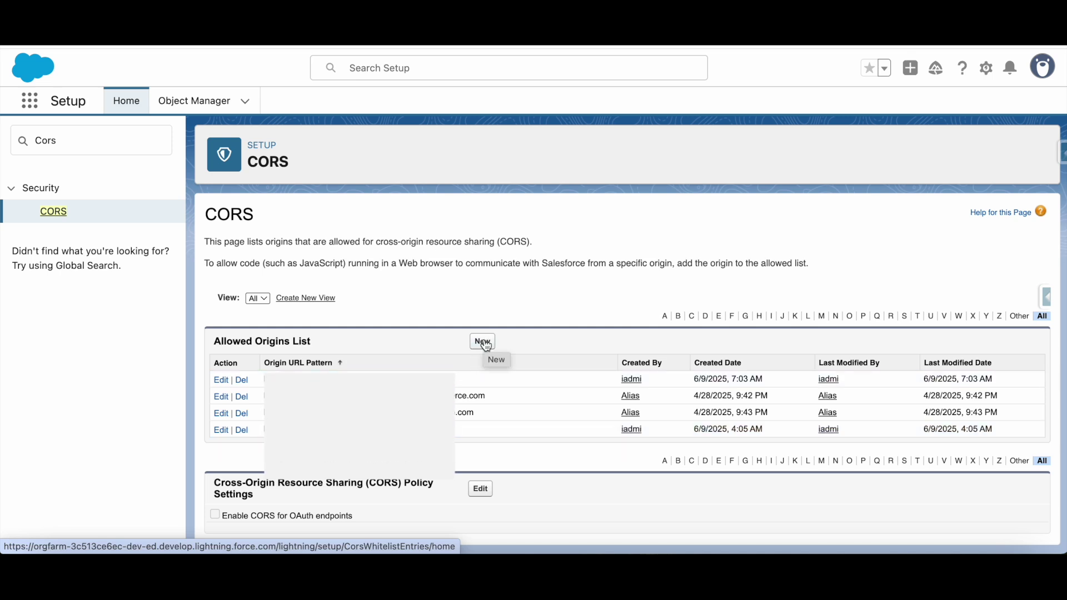
pyautogui.click(68, 140)
pyautogui.press('BackSpace')
pyautogui.press('BackSpace')
pyautogui.press('BackSpace')
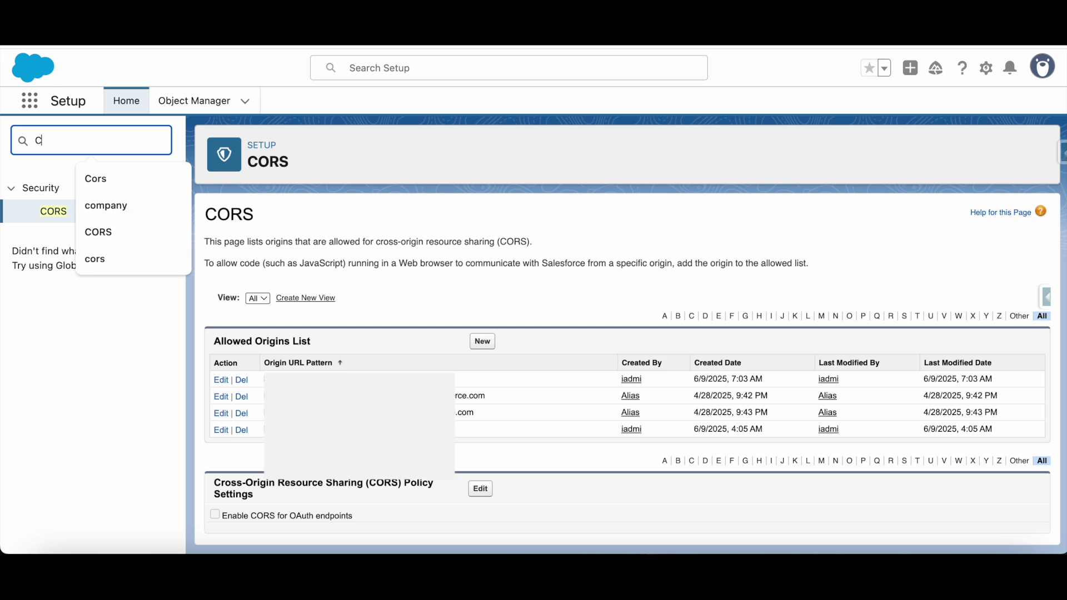
pyautogui.press('BackSpace')
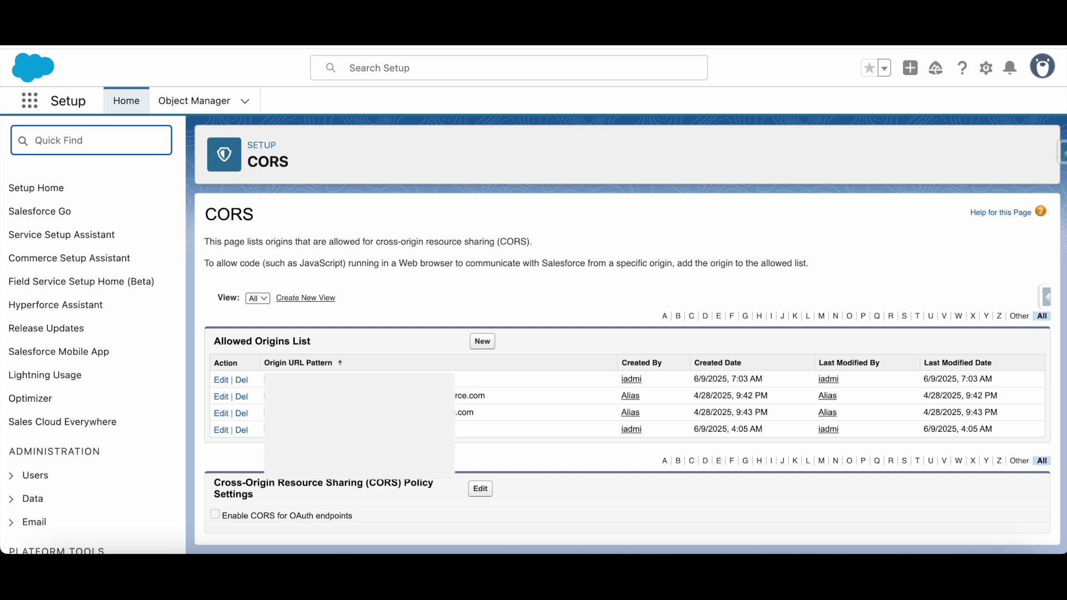
# Step: Create a new trusted URL with API name 'Agent' for the website URL and save it
pyautogui.write('Tr')
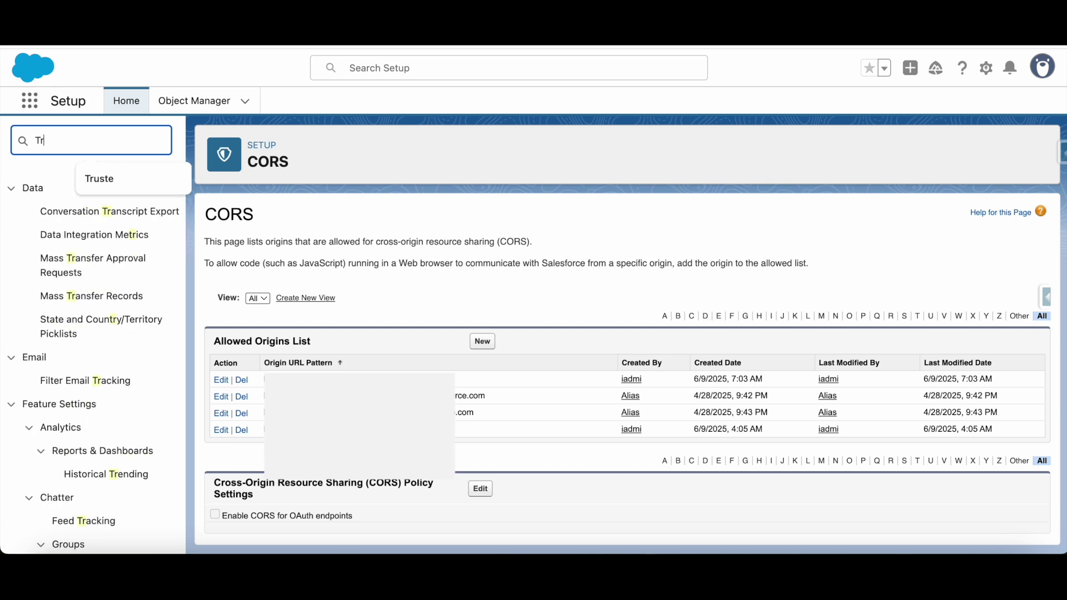
pyautogui.write('usted')
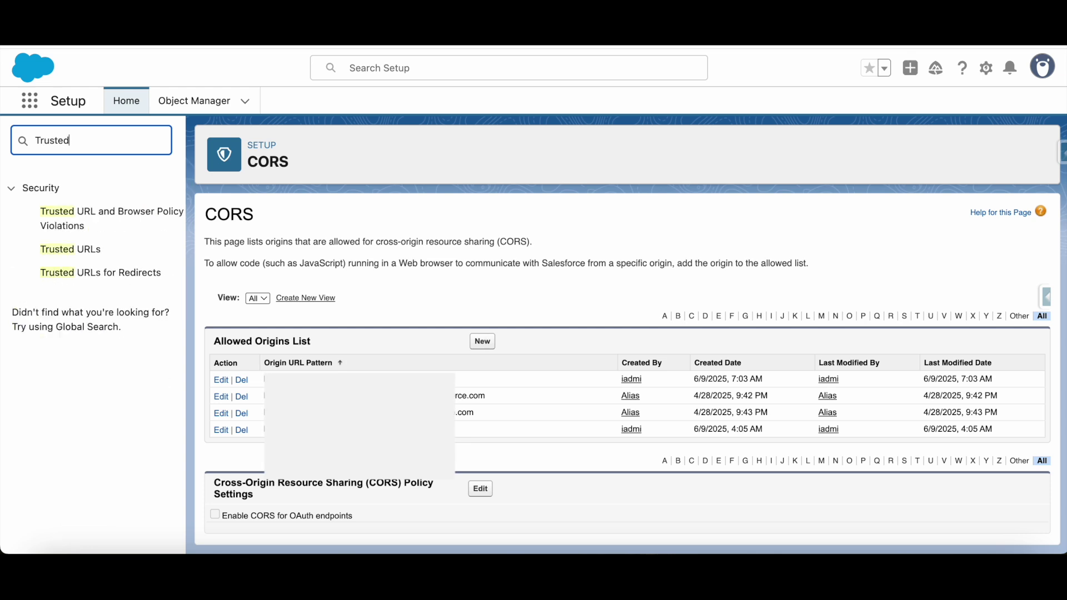
pyautogui.click(104, 260)
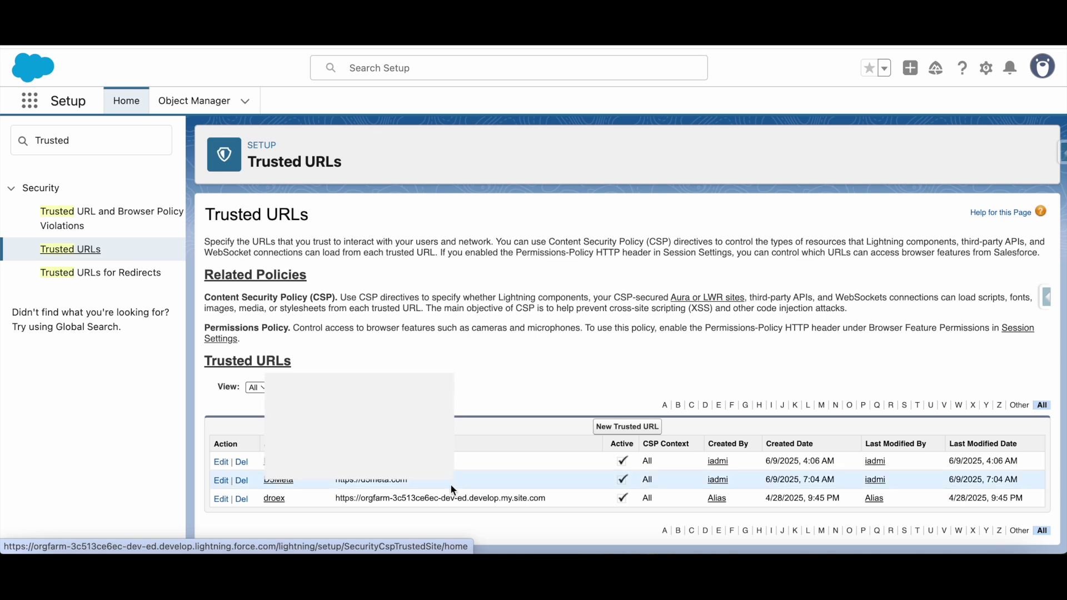
pyautogui.click(612, 430)
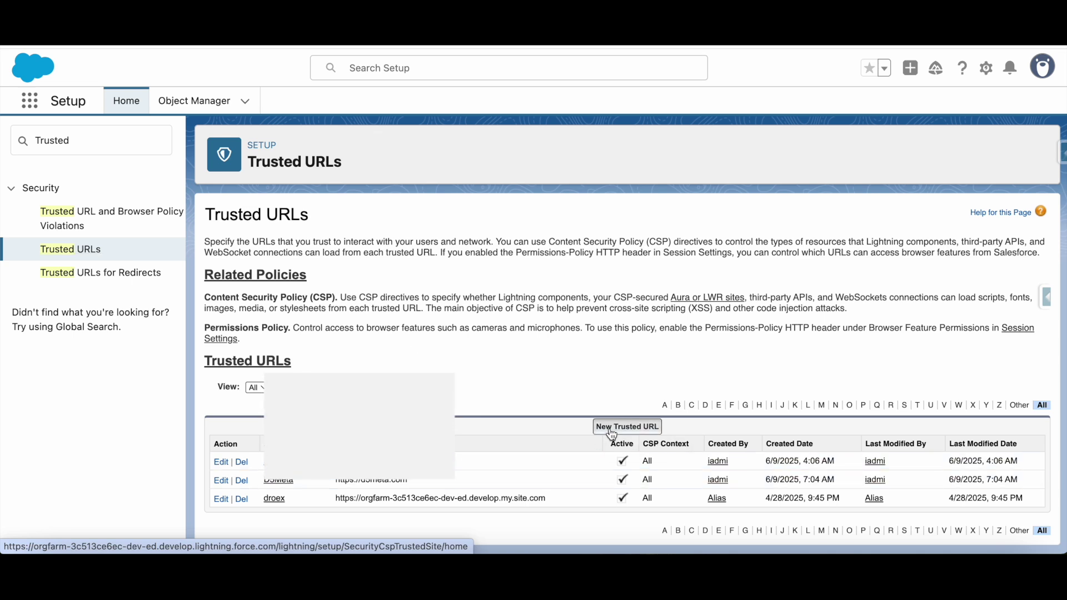
pyautogui.write('T')
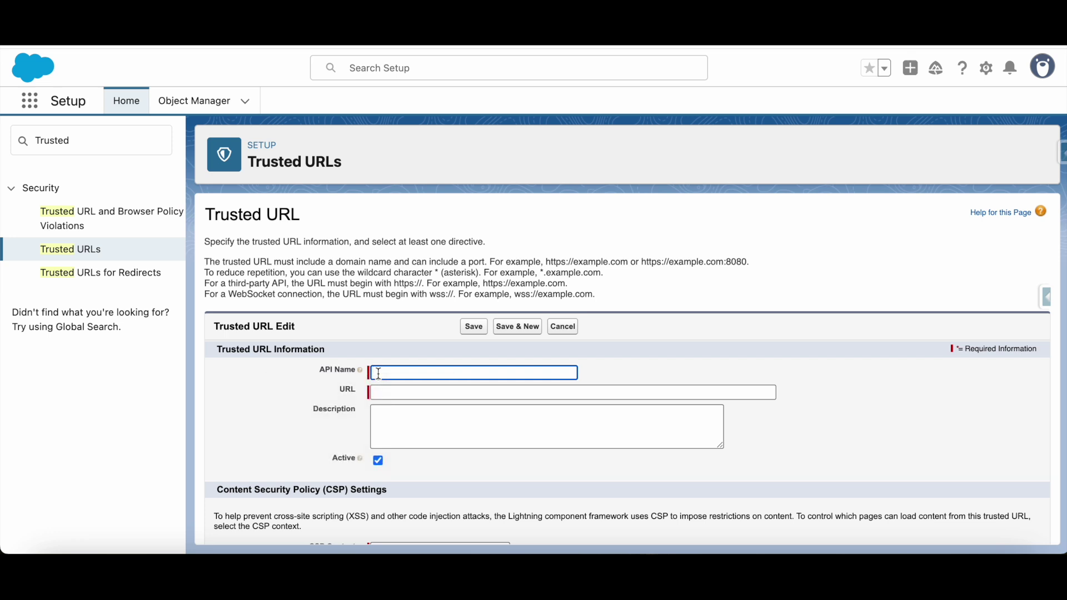
pyautogui.write('Agent')
pyautogui.click(382, 392)
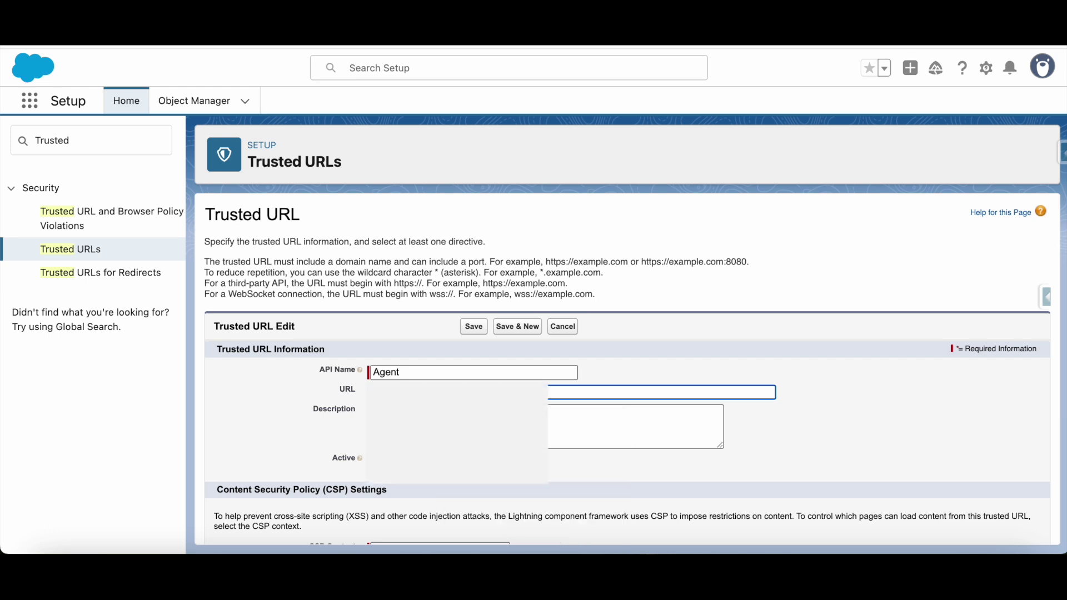
pyautogui.click(474, 330)
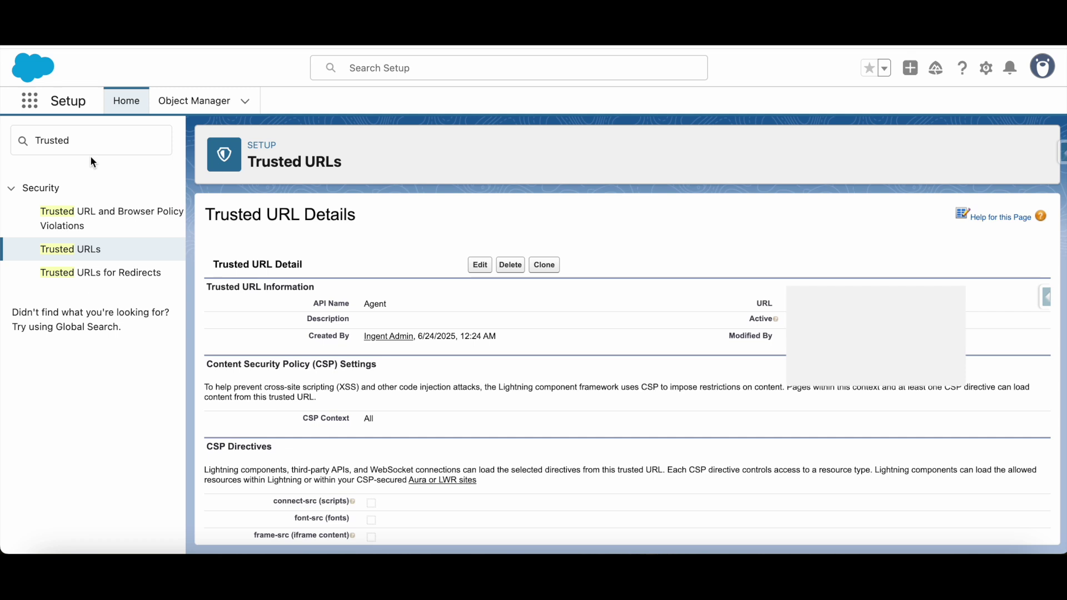
# Step: Clear the 'Trusted' search from the Quick Find box
pyautogui.click(90, 145)
pyautogui.press('BackSpace')
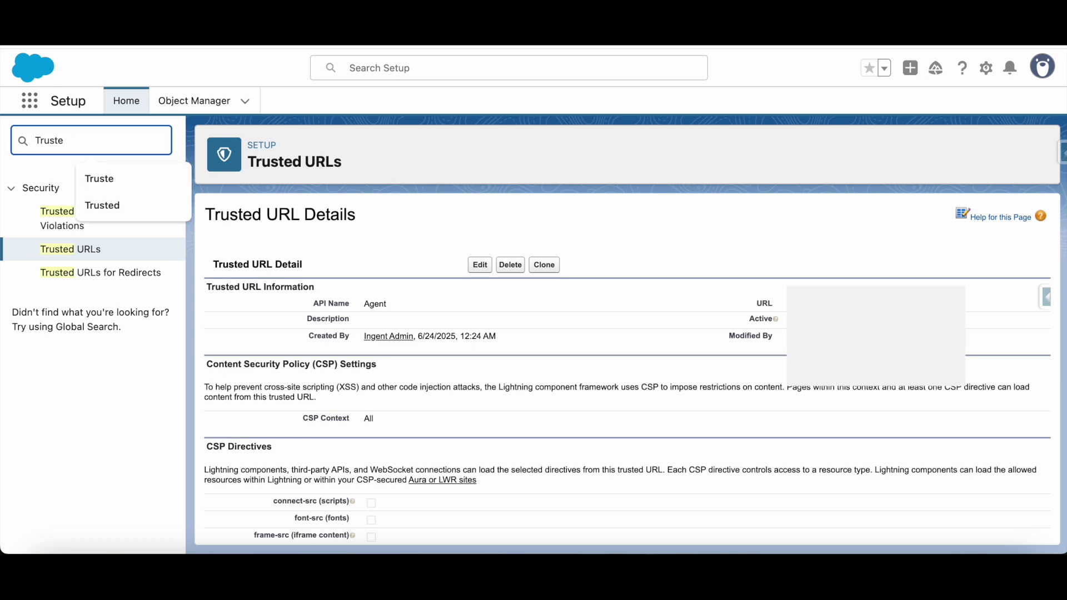
pyautogui.press('BackSpace')
pyautogui.press('BackSpace')
pyautogui.press('BackSpace')
pyautogui.press('BackSpace')
pyautogui.press('BackSpace')
pyautogui.press('BackSpace')
pyautogui.write('S')
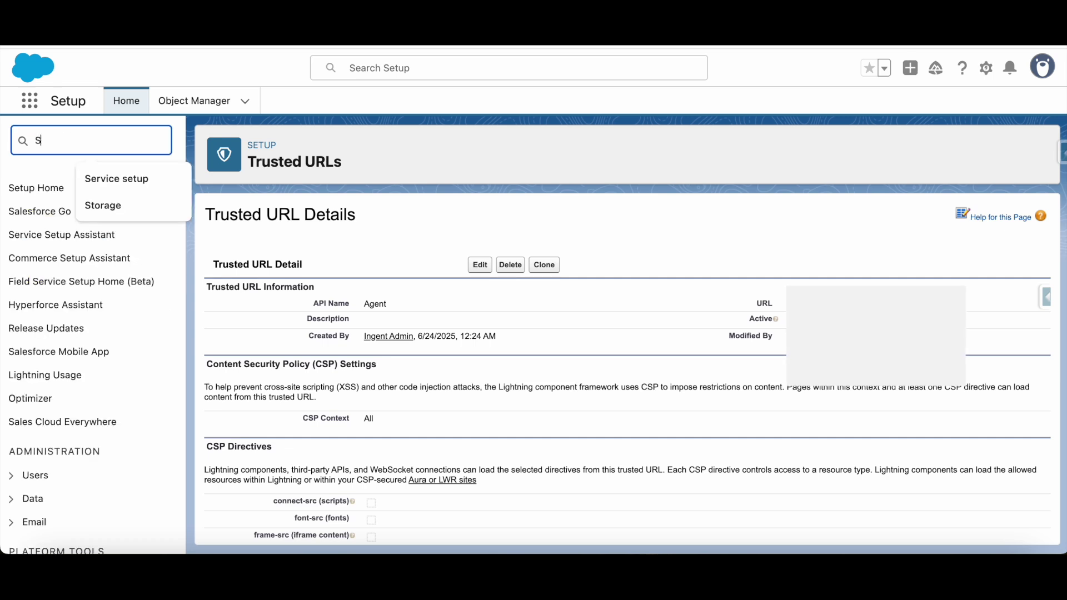
pyautogui.write('ites')
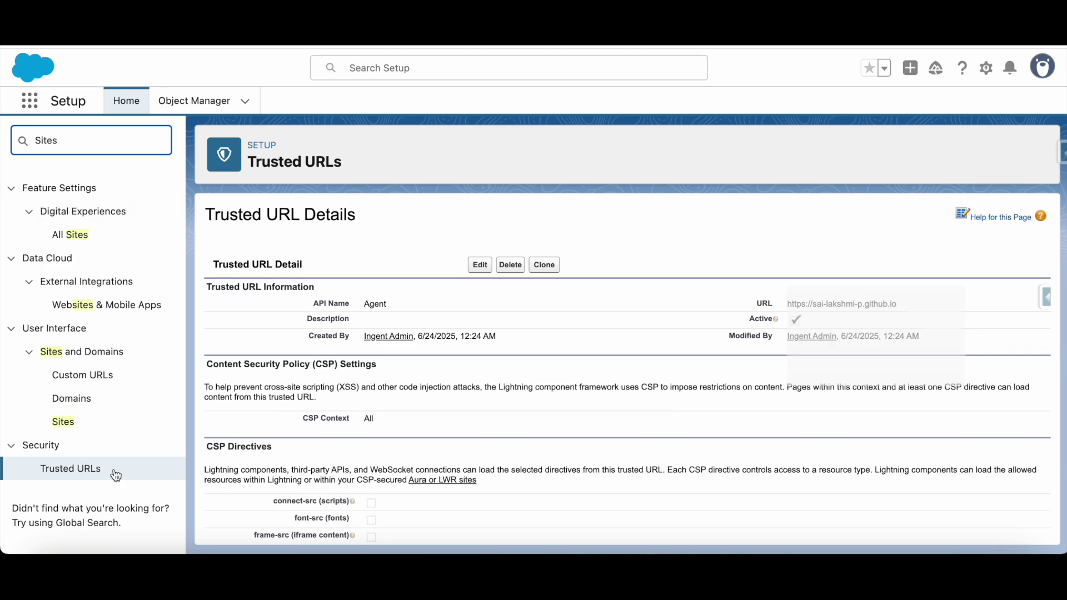
pyautogui.click(67, 426)
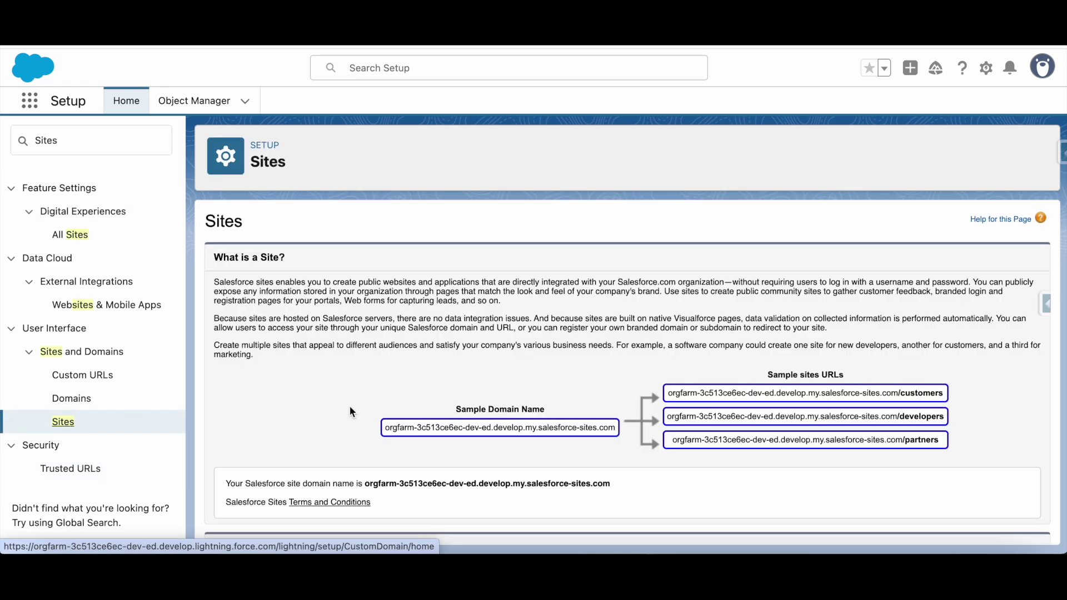
pyautogui.scroll(-5, 350, 409)
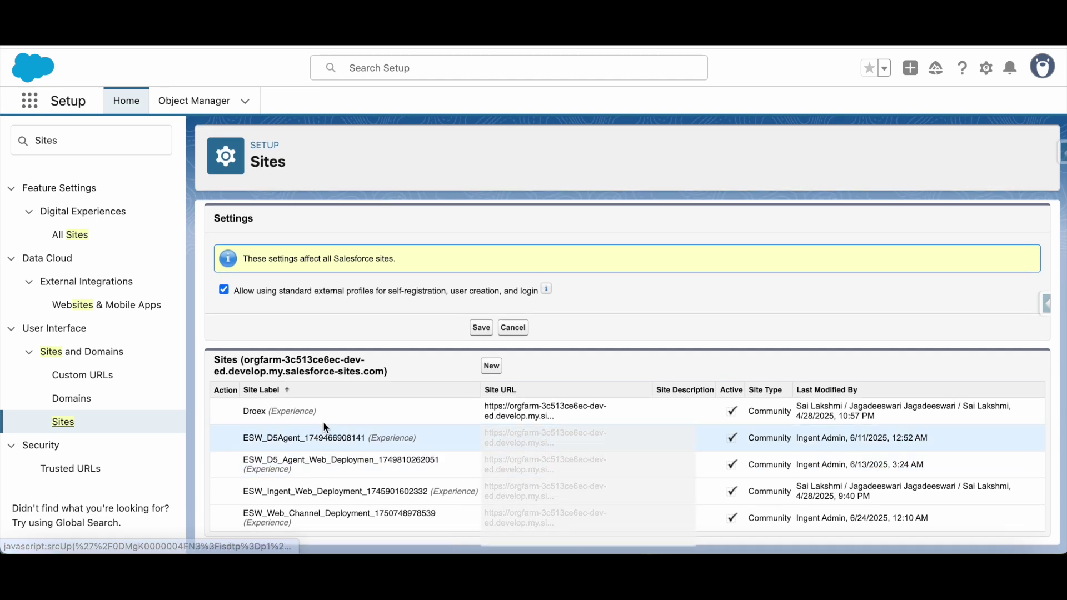
pyautogui.scroll(1, 398, 370)
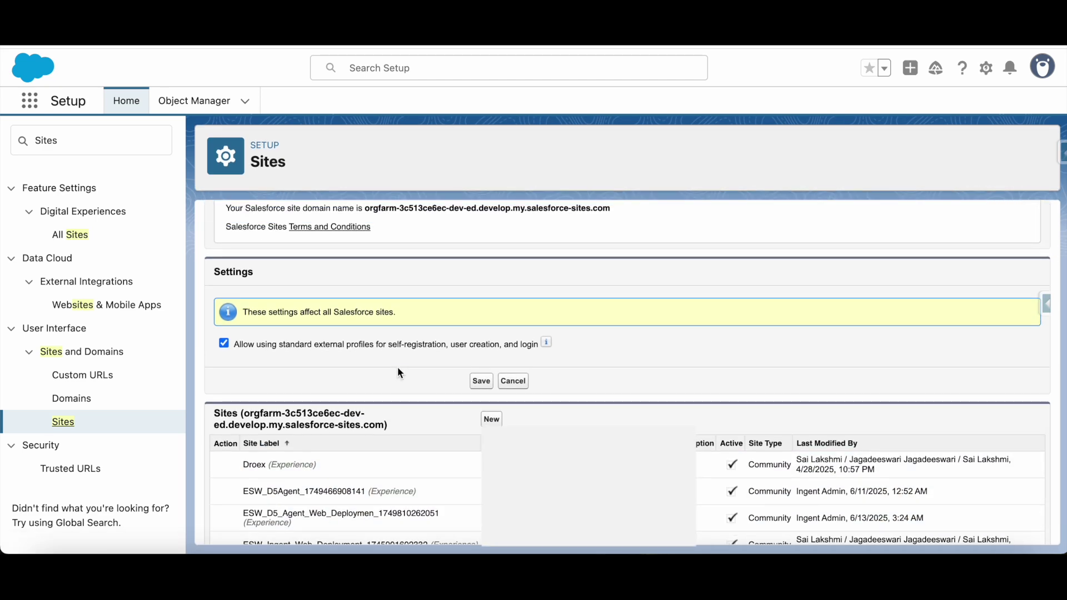
pyautogui.scroll(-1, 398, 373)
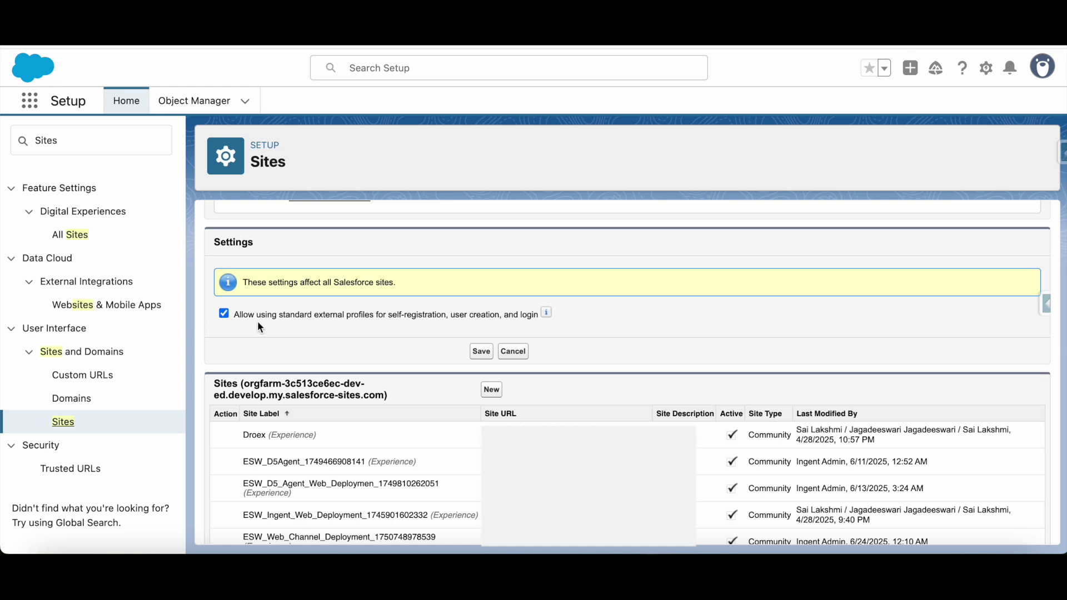
pyautogui.scroll(-1, 356, 437)
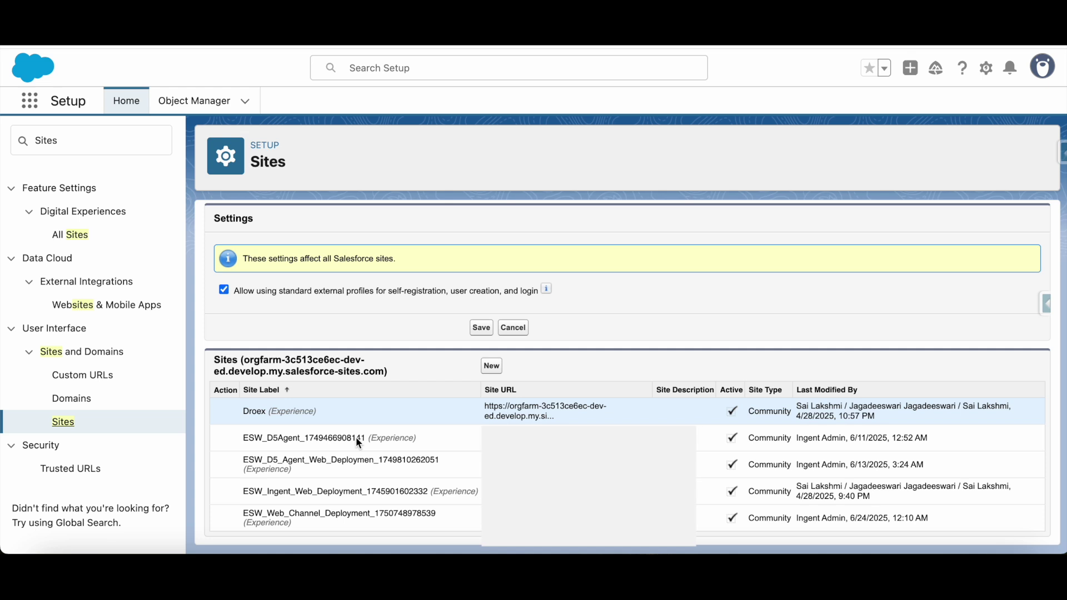
pyautogui.click(309, 495)
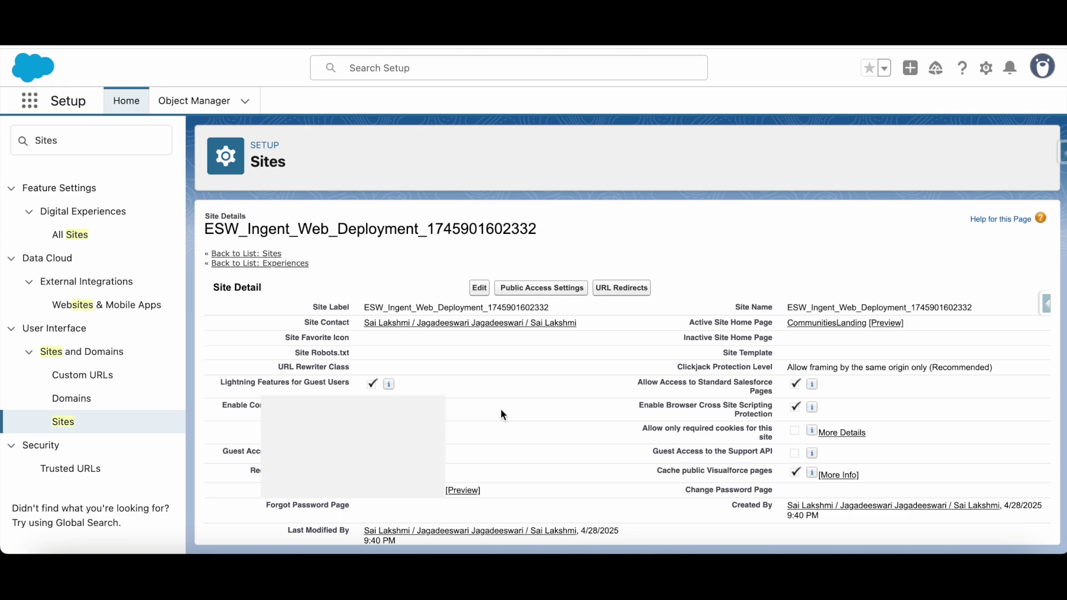
pyautogui.scroll(-5, 501, 414)
pyautogui.scroll(-2, 501, 409)
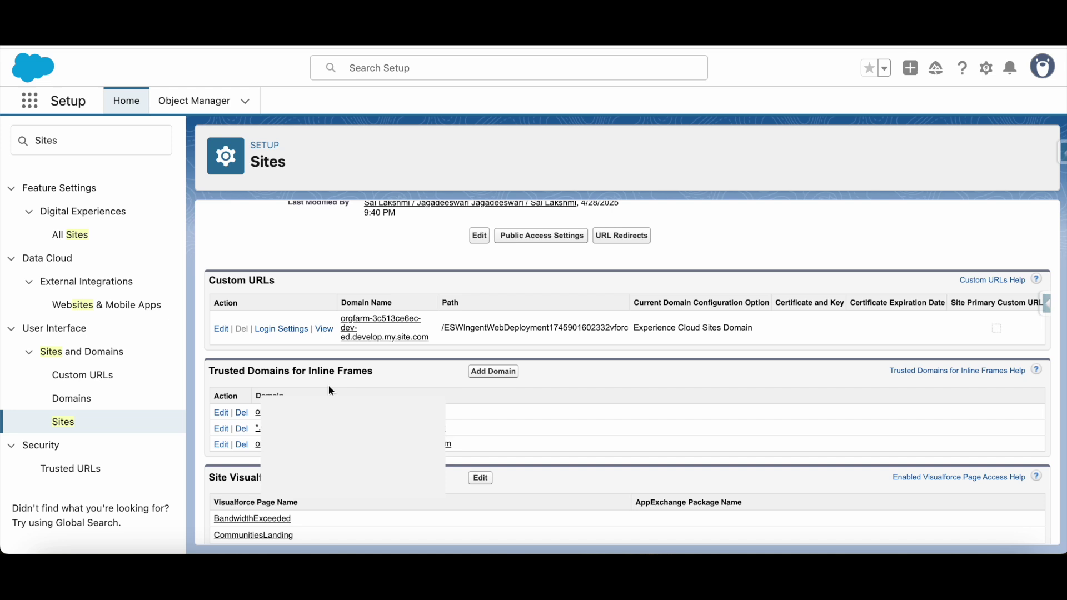
pyautogui.click(495, 373)
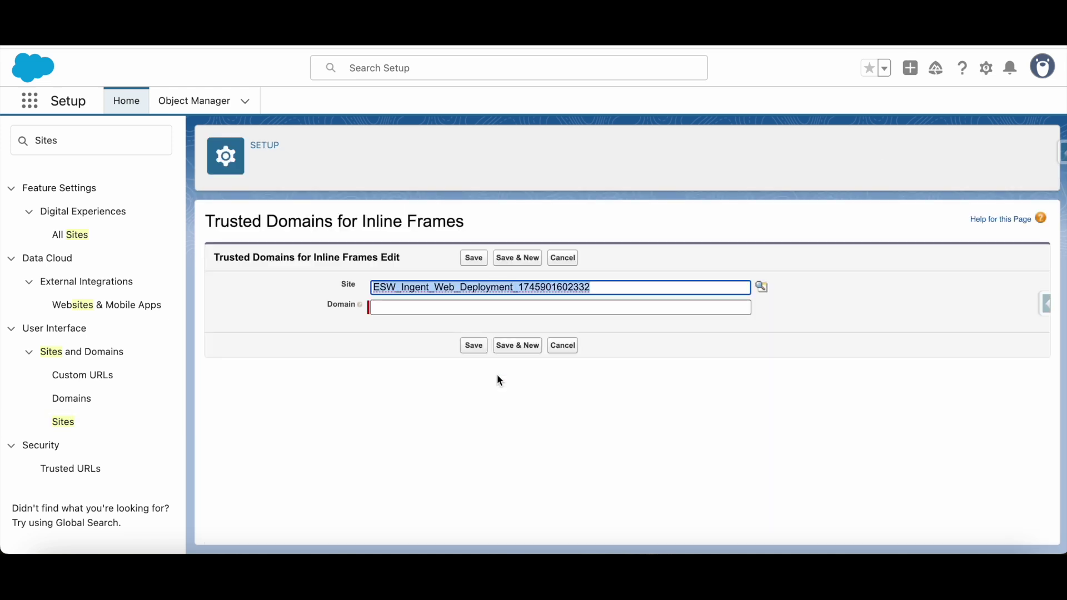
# Step: Paste the GitHub Pages domain, fix its invalid format, and save it as a trusted domain
pyautogui.click(398, 307)
pyautogui.write('https://sai-lakshmi-p.github.io/Agent/')
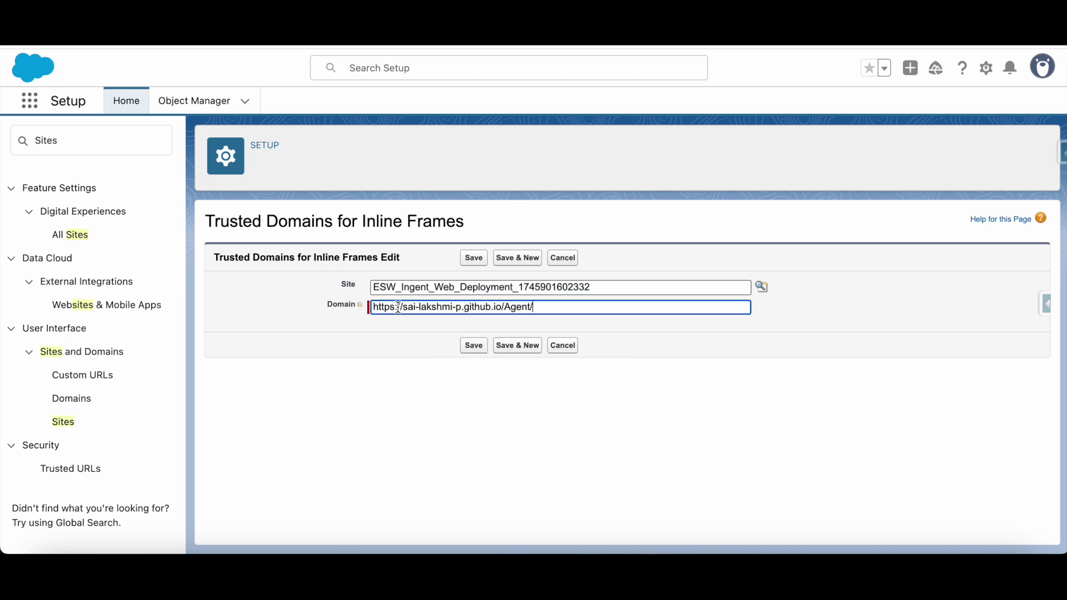
pyautogui.click(474, 258)
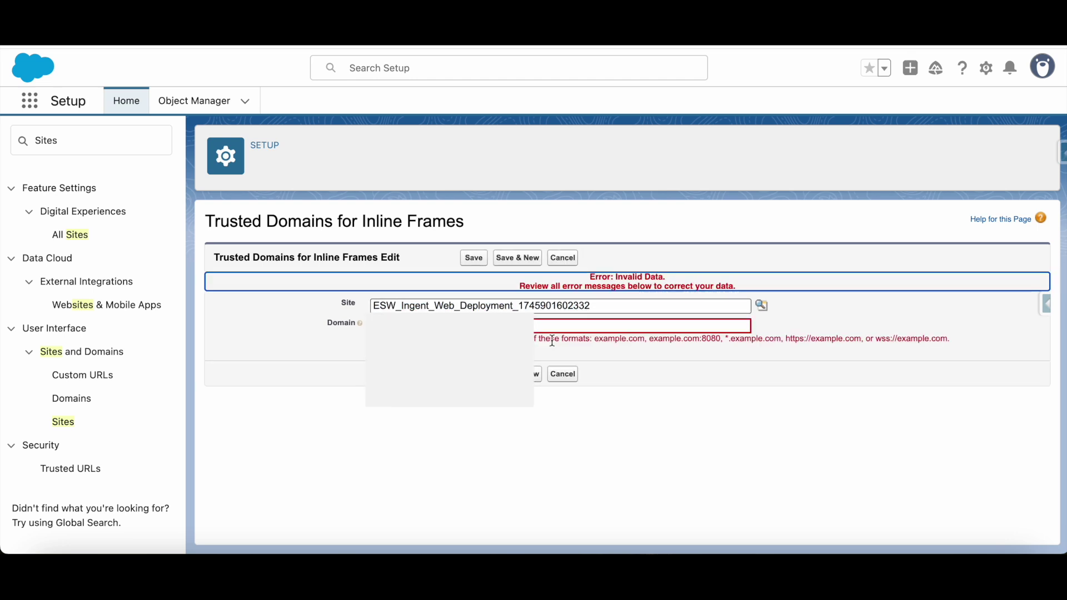
pyautogui.click(543, 327)
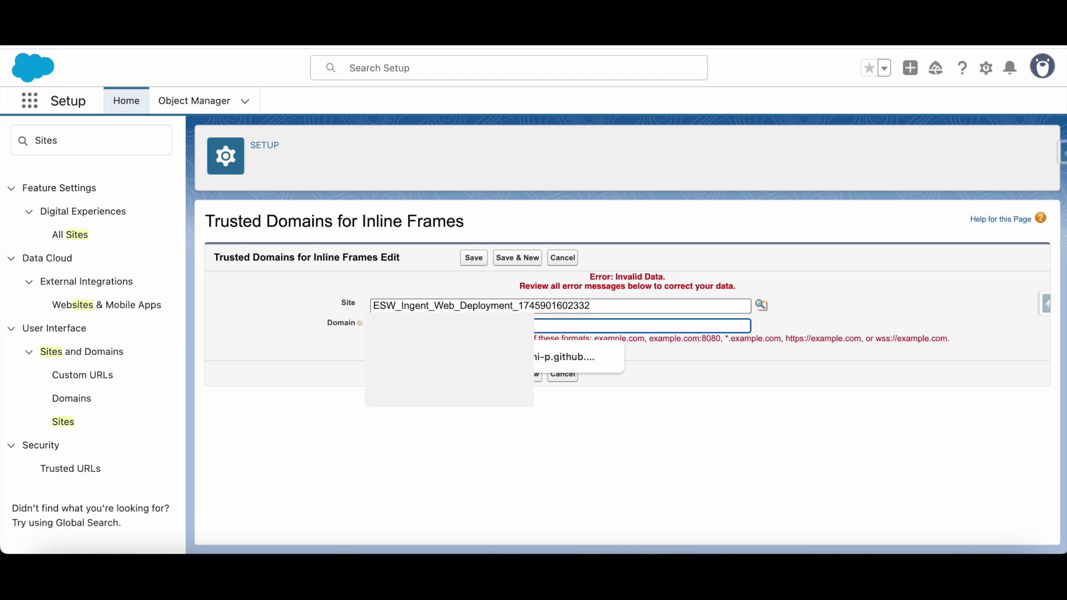
pyautogui.click(470, 258)
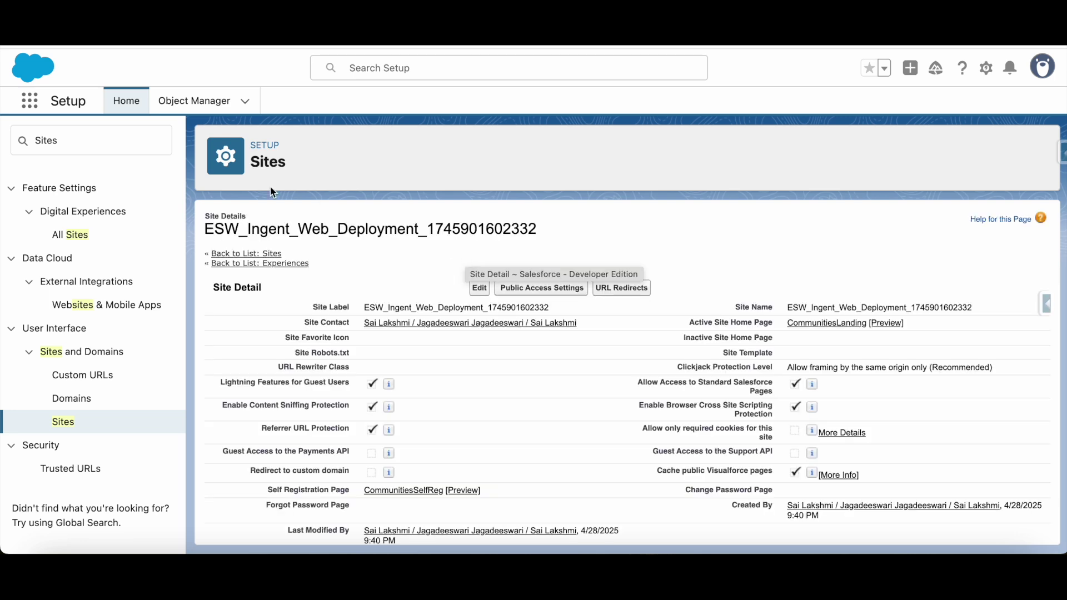
pyautogui.click(66, 142)
# Step: Search 'embedd' and open Web Channel Deployment from Embedded Service Deployments
pyautogui.press('BackSpace')
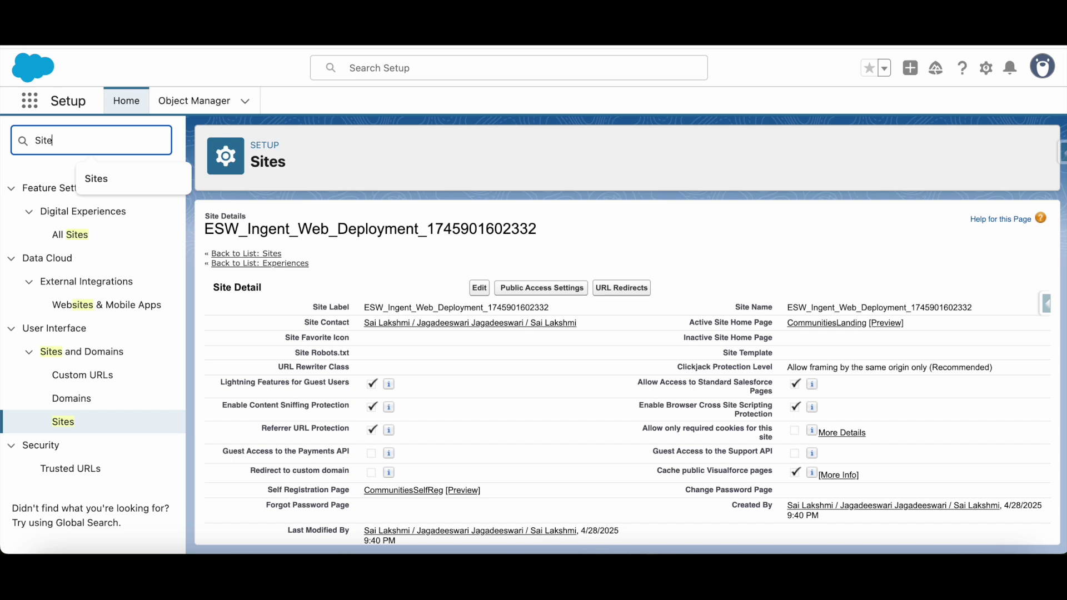
pyautogui.press('BackSpace')
pyautogui.press('BackSpace')
pyautogui.press('BackSpace')
pyautogui.press('BackSpace')
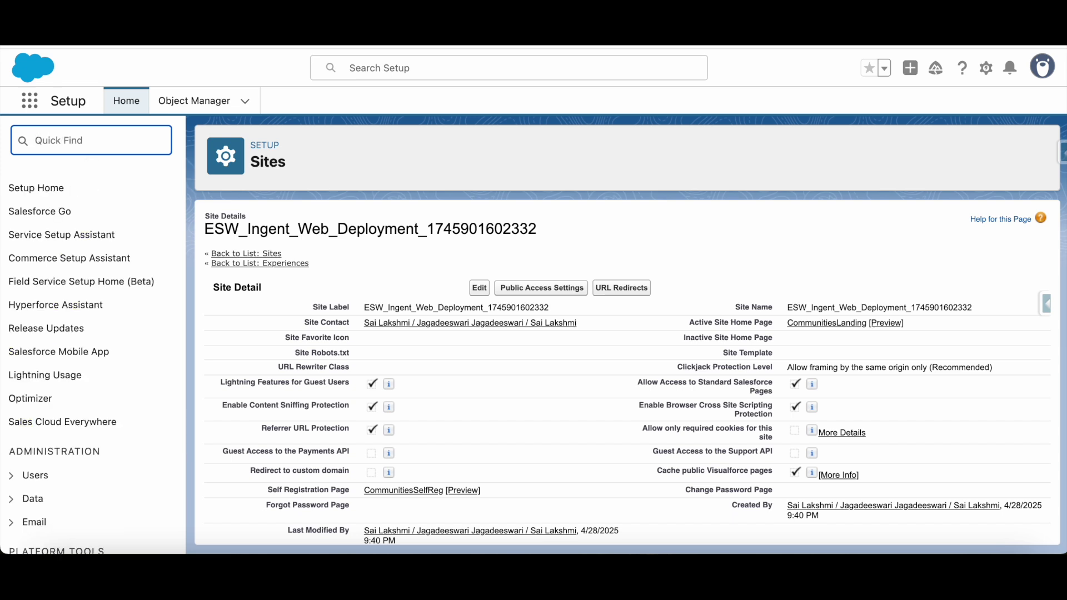
pyautogui.write('e')
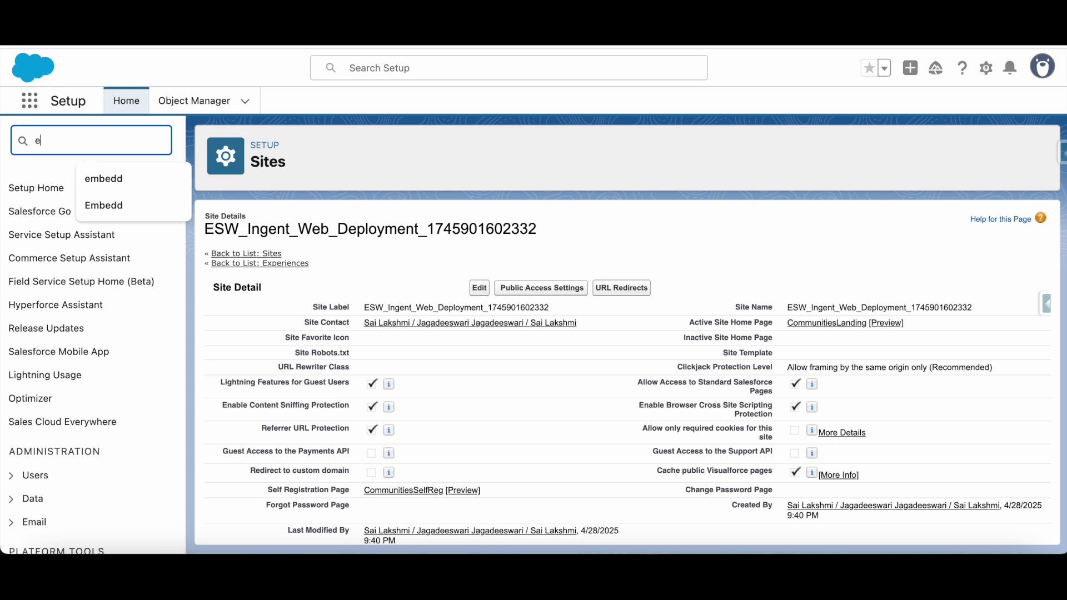
pyautogui.write('mbedd')
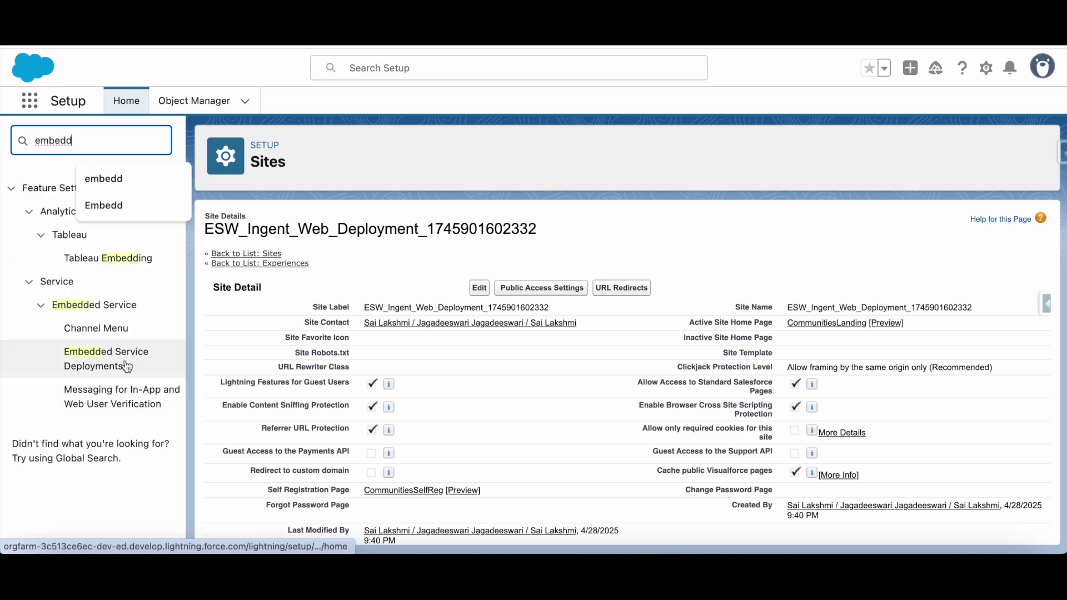
pyautogui.click(127, 367)
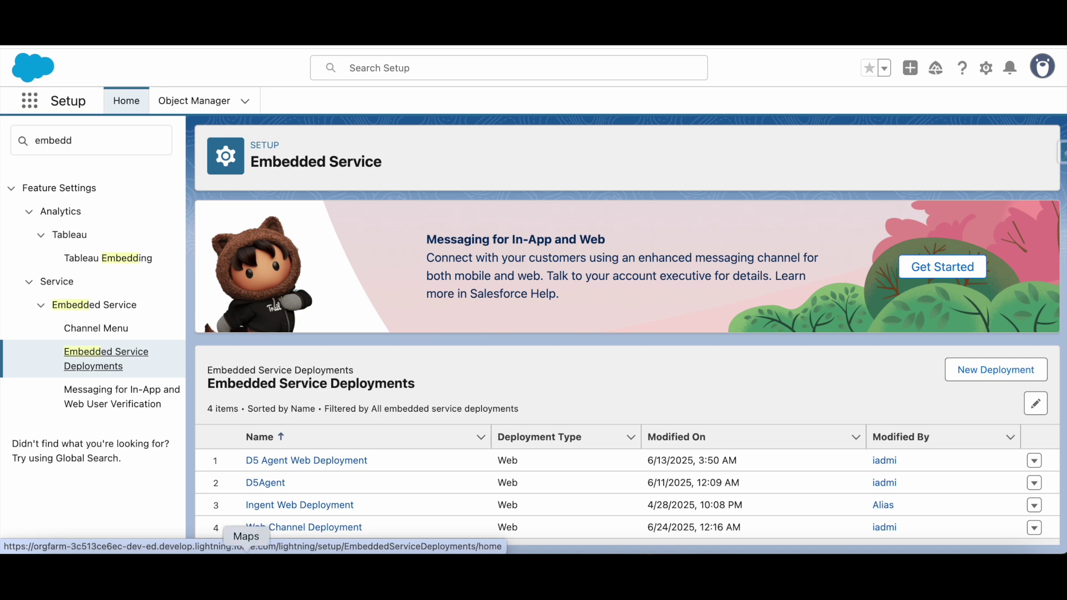
pyautogui.click(309, 526)
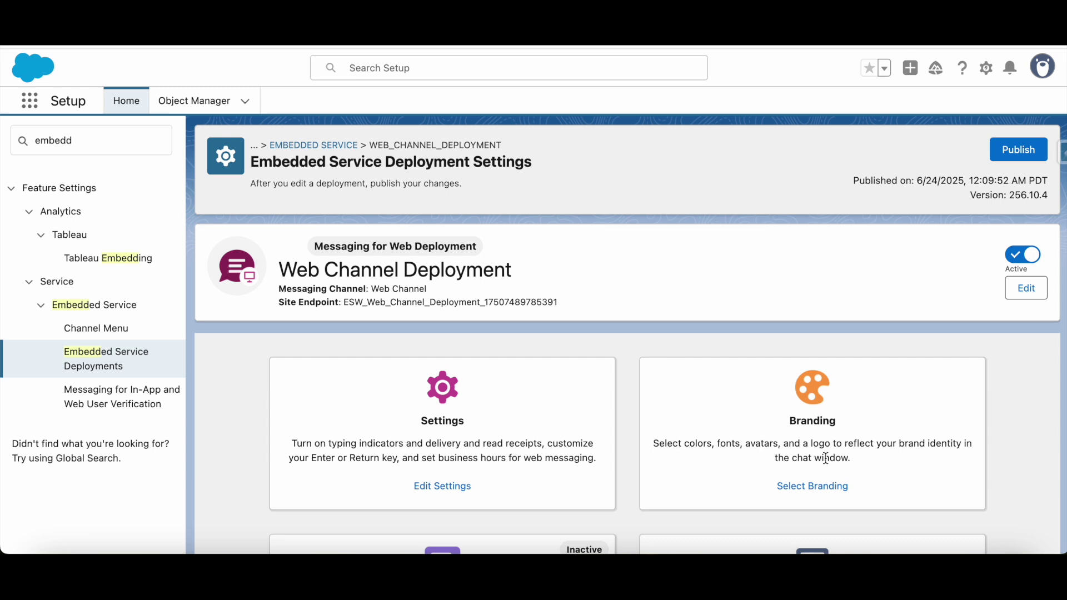
# Step: Set the chat branding's primary colour to #1F1B1B, save it, and publish the deployment
pyautogui.click(800, 491)
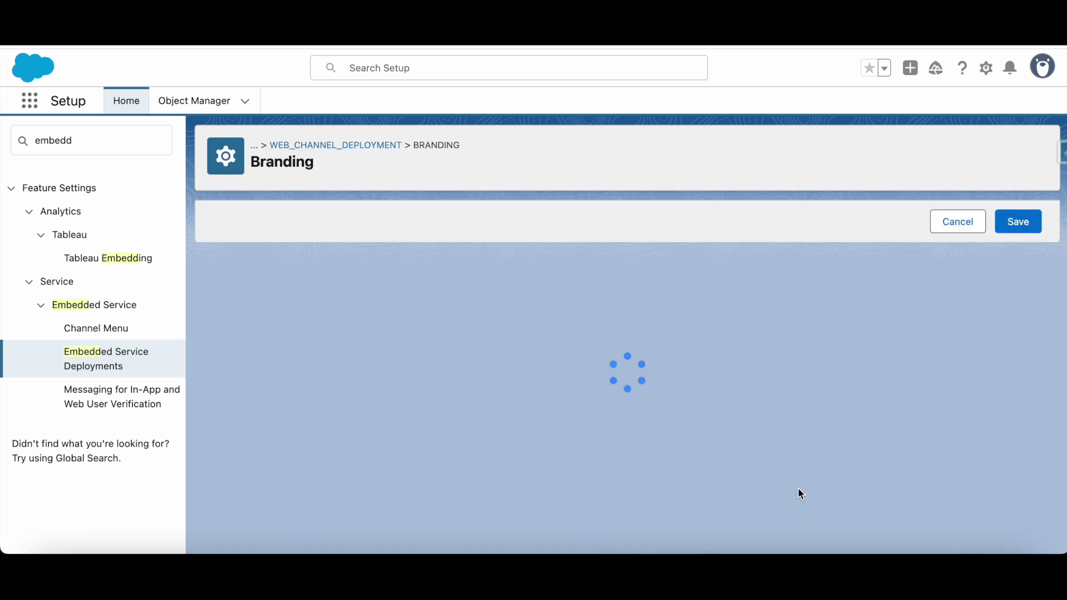
pyautogui.scroll(-2, 667, 387)
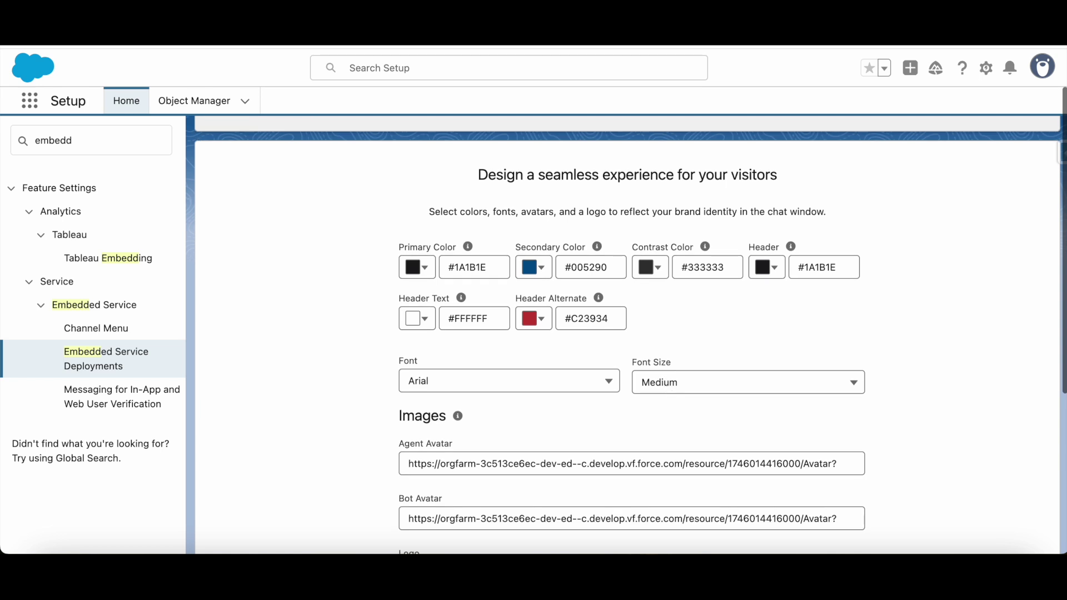
pyautogui.click(424, 268)
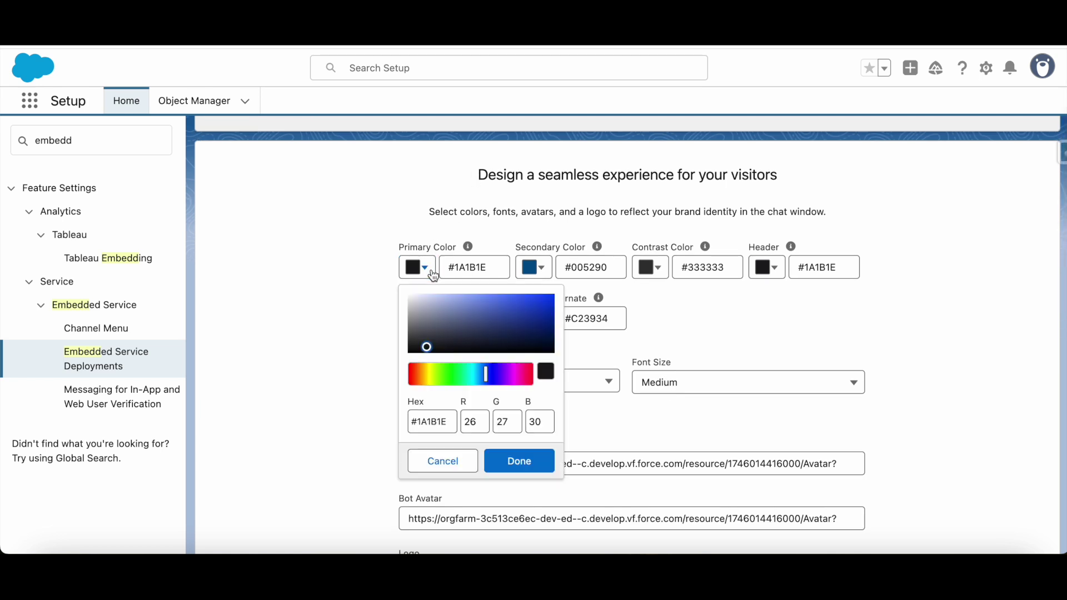
pyautogui.click(411, 374)
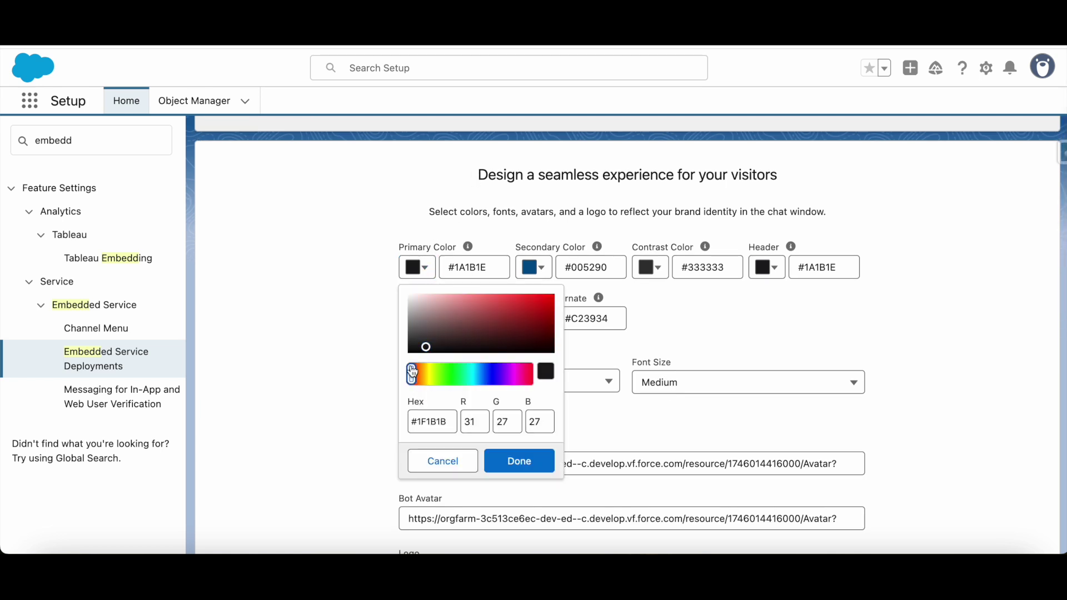
pyautogui.click(519, 462)
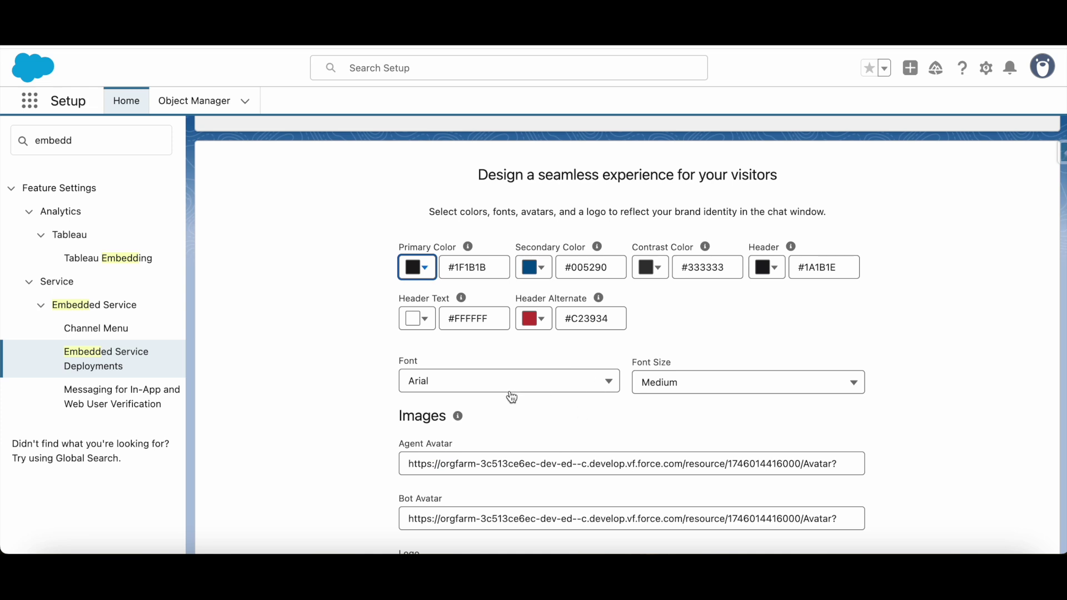
pyautogui.scroll(-1, 512, 408)
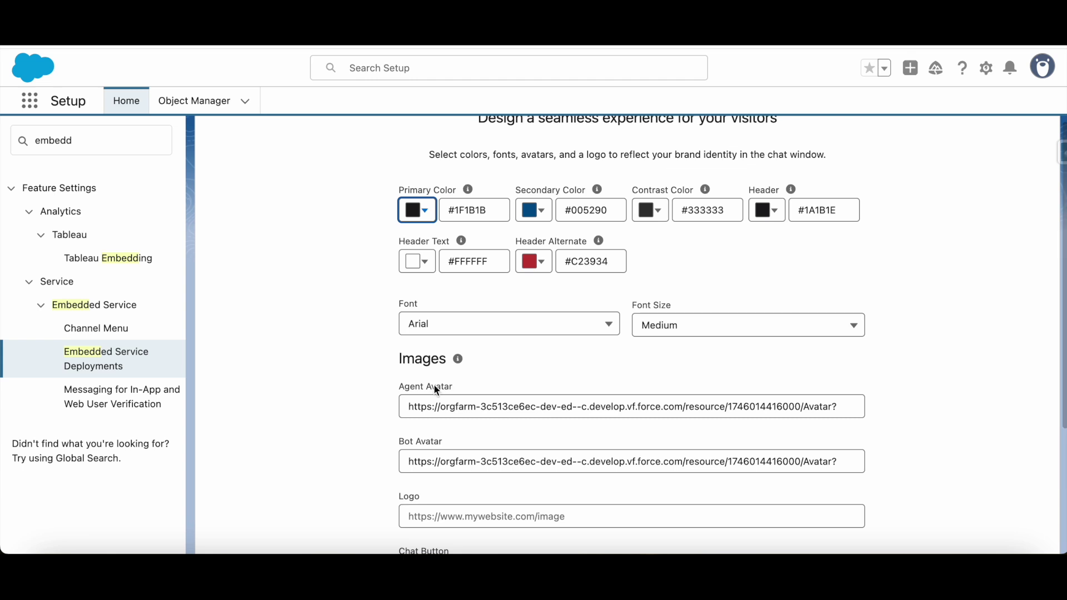
pyautogui.scroll(-1, 514, 440)
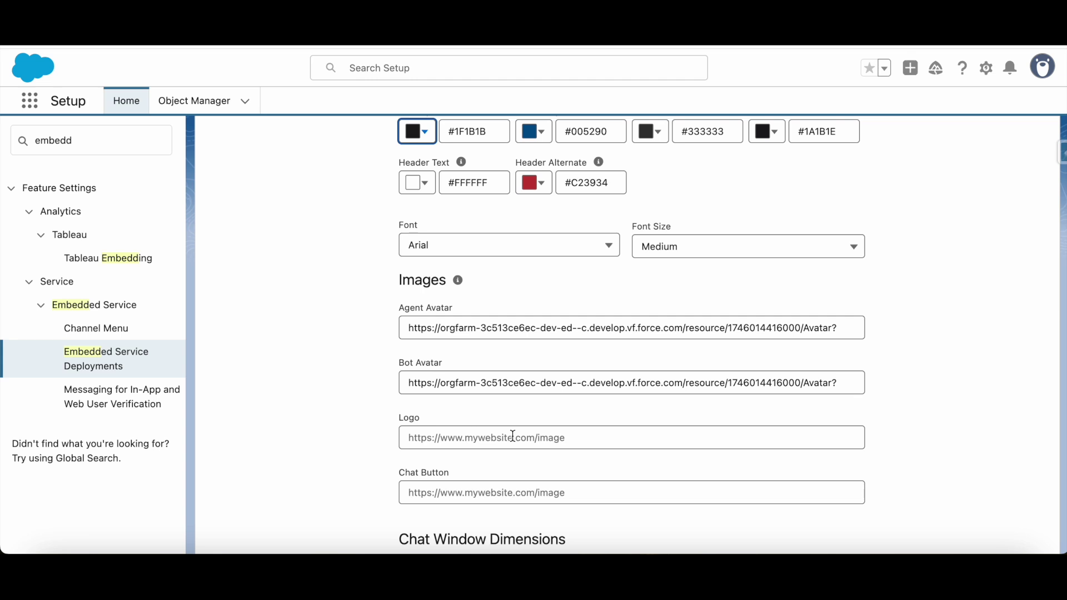
pyautogui.scroll(-2, 513, 437)
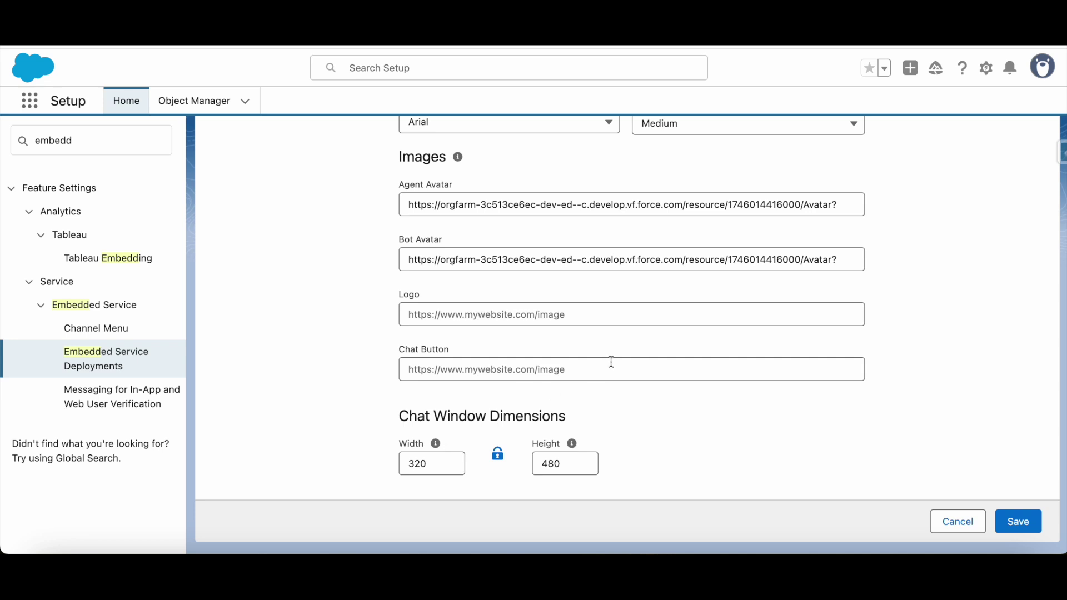
pyautogui.click(1016, 525)
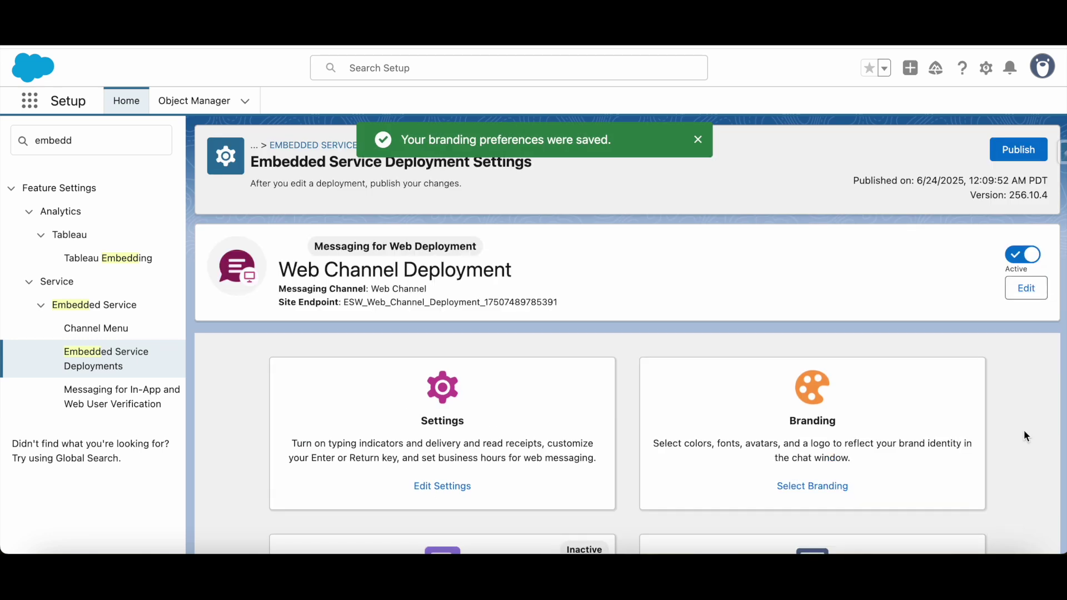
pyautogui.click(1010, 151)
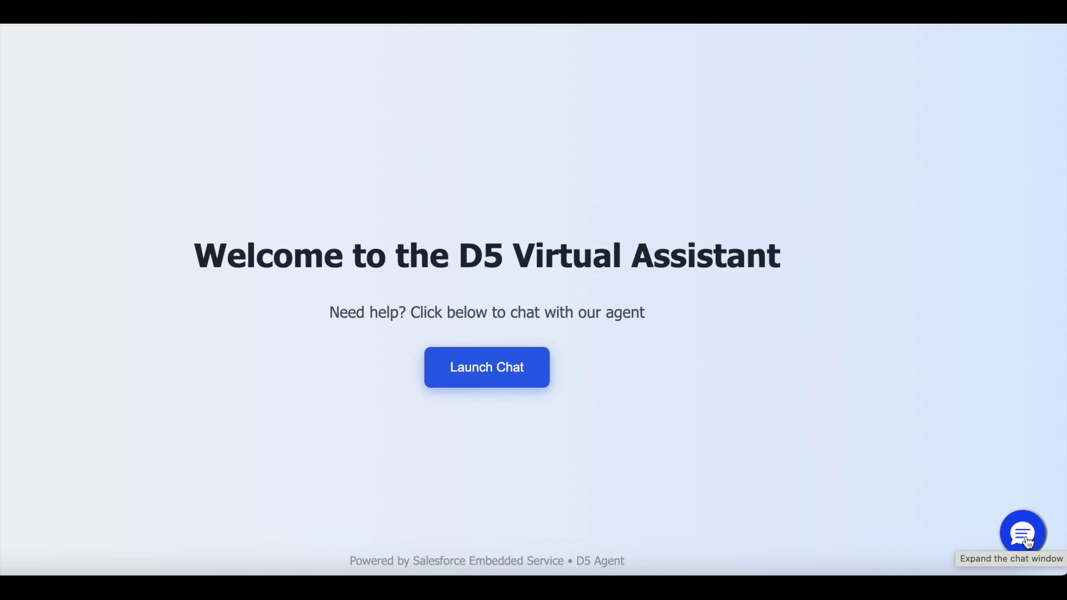
# Step: Expand the chat window on the D5 website so Ingent greets with 'How can I help you?'
pyautogui.click(1028, 540)
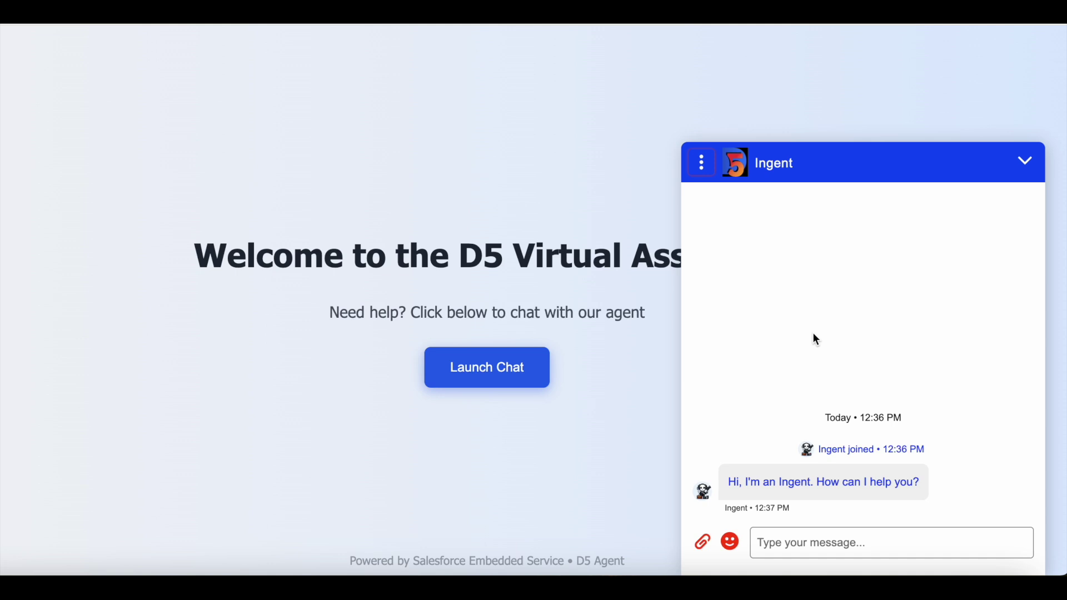
# Step: Send the message 'Hello' to the Ingent agent in the chat
pyautogui.click(768, 547)
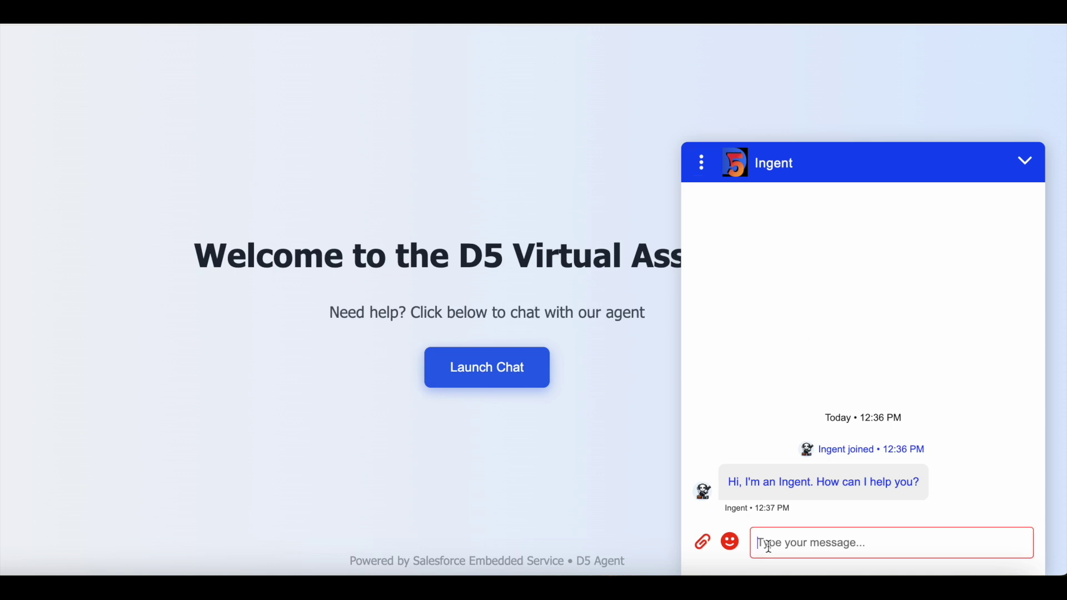
pyautogui.write('Hello')
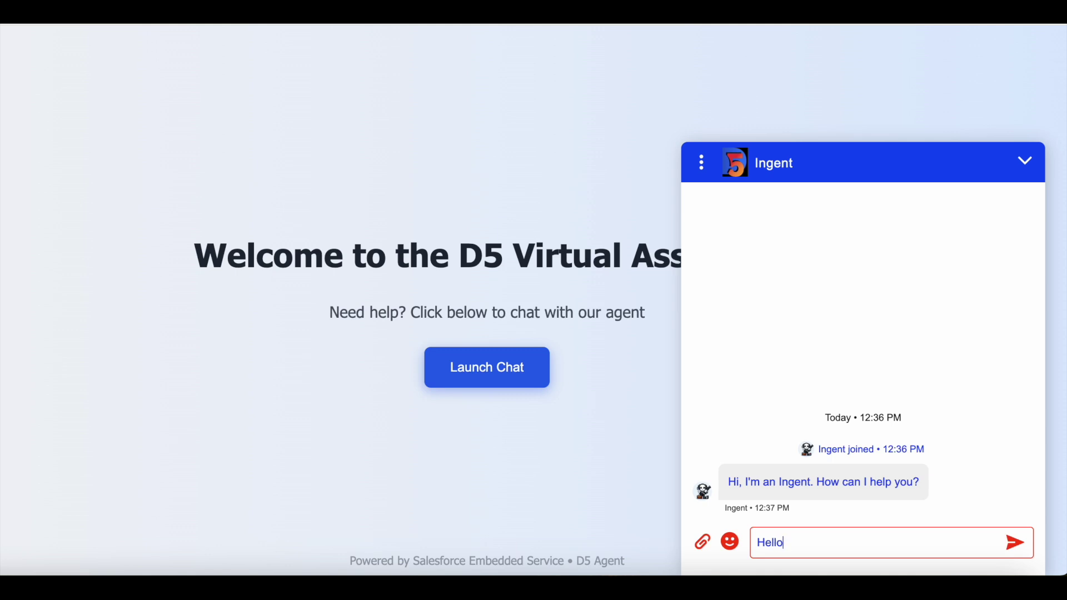
pyautogui.press('Return')
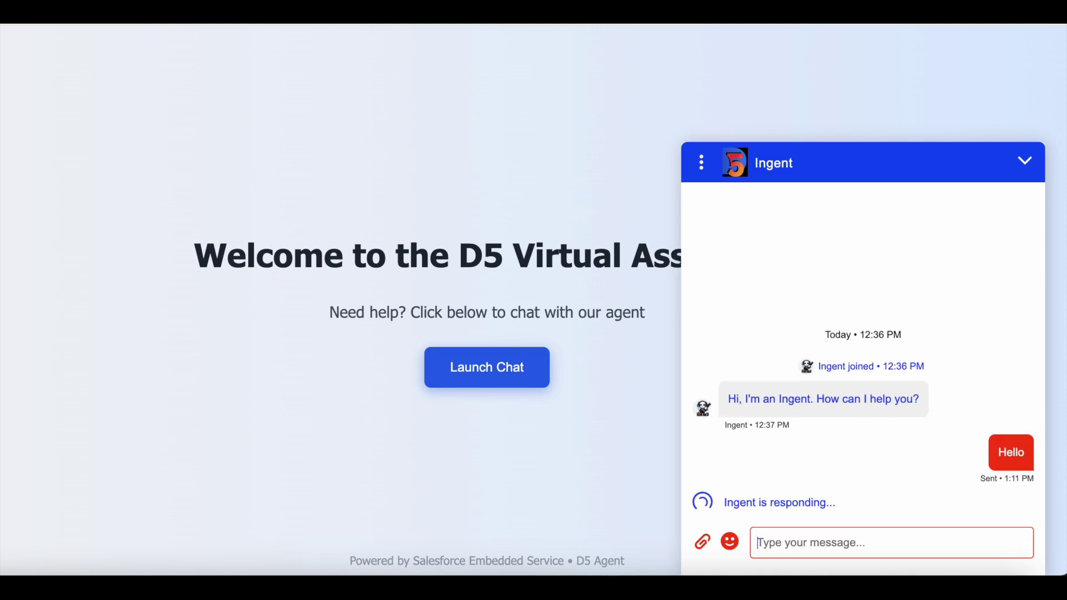